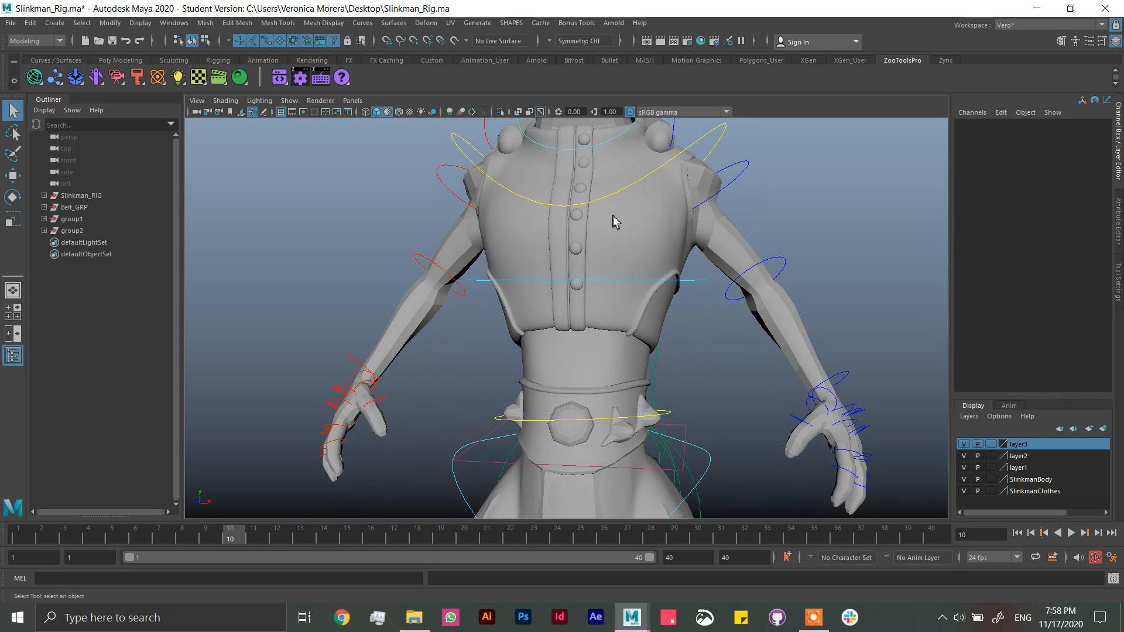
# Step: Select the vest mesh on the character's torso and switch it to edge component mode
pyautogui.keyDown('alt'); pyautogui.moveTo(648, 229); pyautogui.dragTo(488, 240); pyautogui.keyUp('alt')
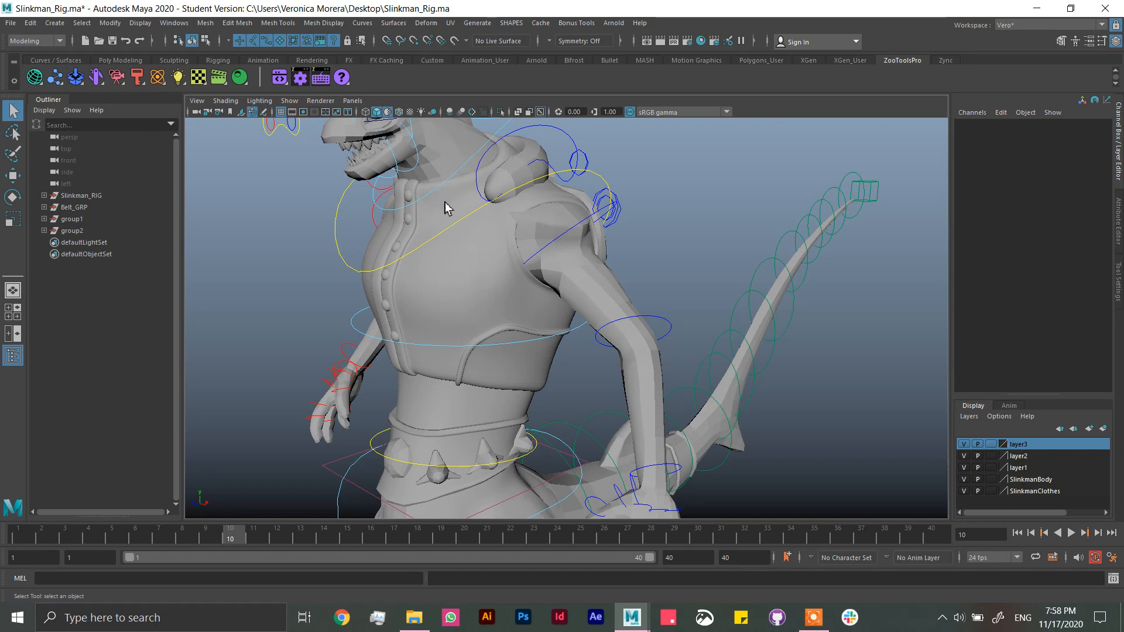
pyautogui.keyDown('alt'); pyautogui.moveTo(413, 240); pyautogui.dragTo(326, 270); pyautogui.keyUp('alt')
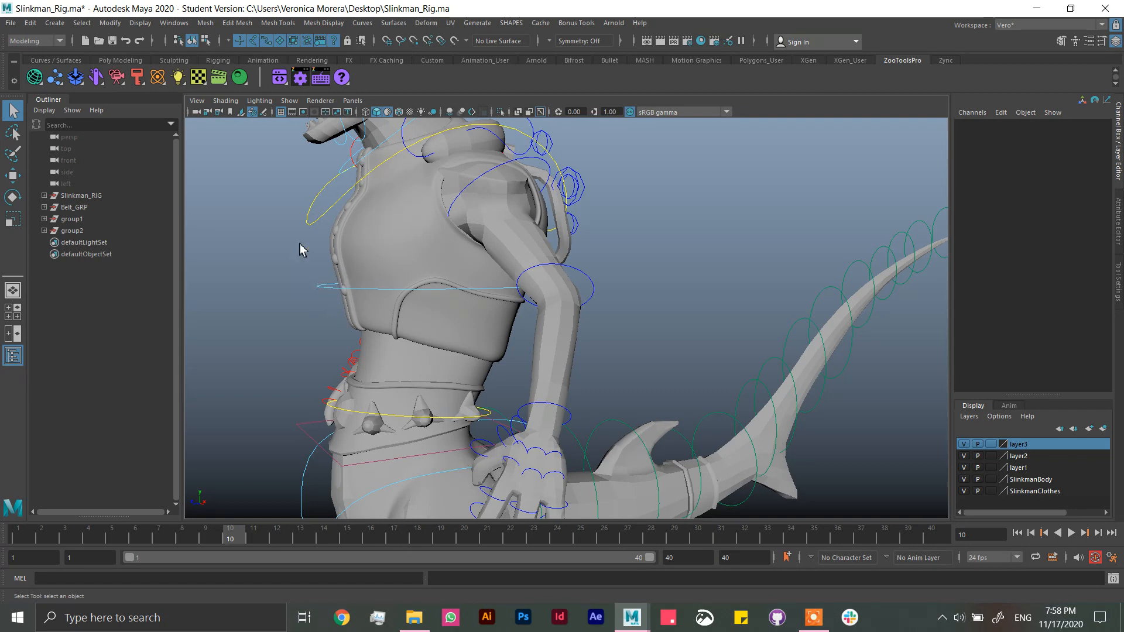
pyautogui.keyDown('alt'); pyautogui.moveTo(469, 318); pyautogui.dragTo(619, 219); pyautogui.keyUp('alt')
pyautogui.click(580, 205)
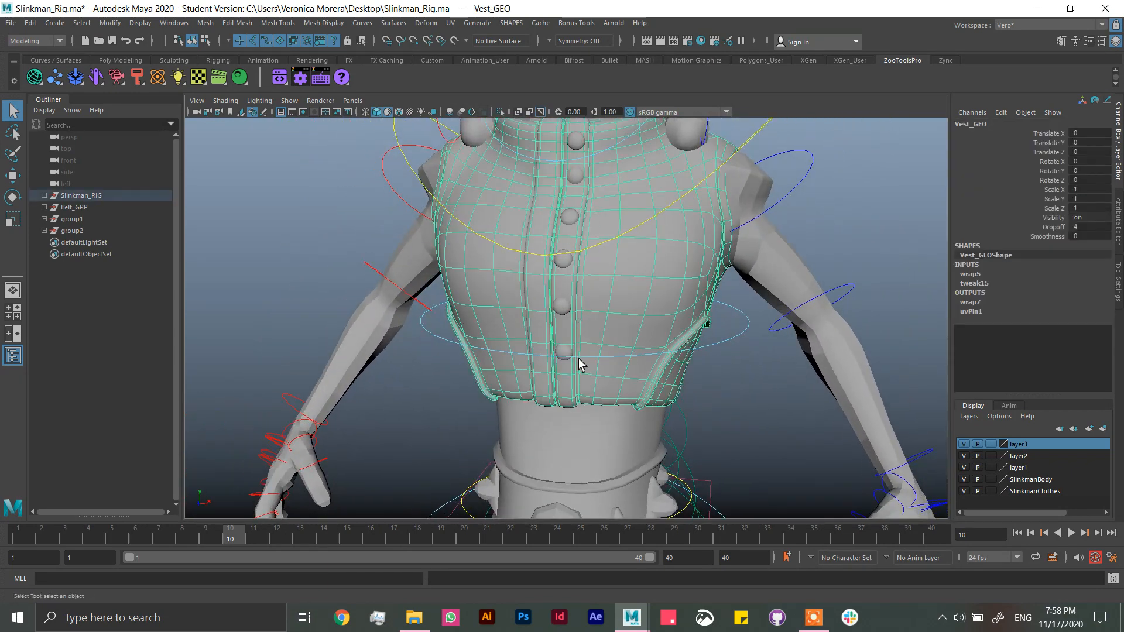
pyautogui.keyDown('alt'); pyautogui.moveTo(579, 364); pyautogui.dragTo(586, 284); pyautogui.keyUp('alt')
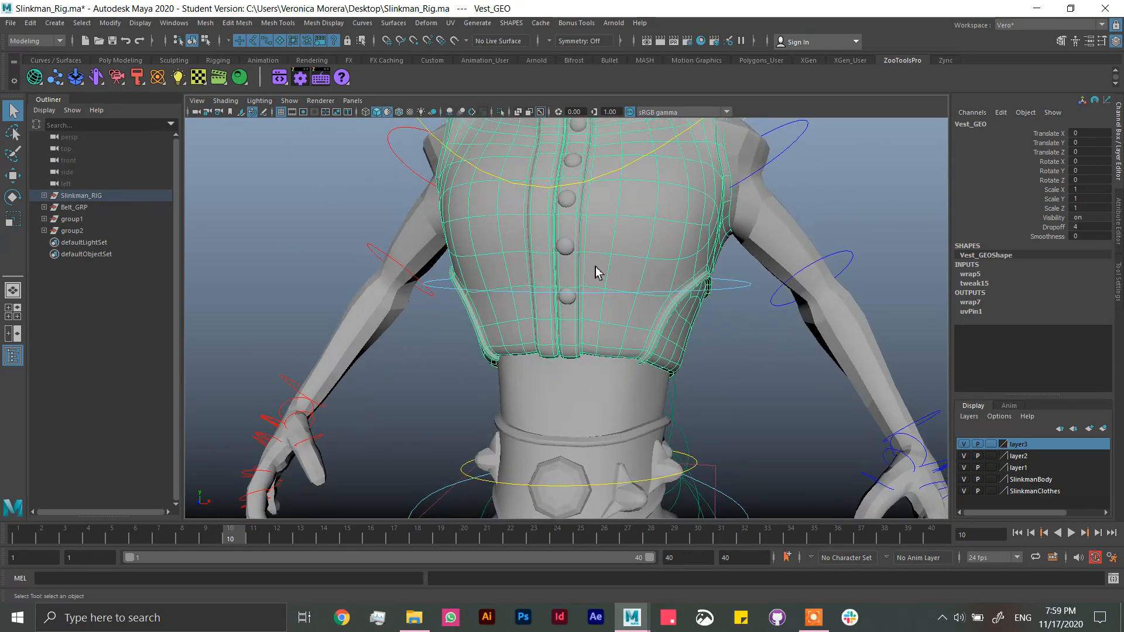
pyautogui.moveTo(596, 272)
pyautogui.keyDown('alt'); pyautogui.mouseDown()
pyautogui.moveTo(620, 258)
pyautogui.moveTo(585, 280)
pyautogui.mouseUp(); pyautogui.keyUp('alt')
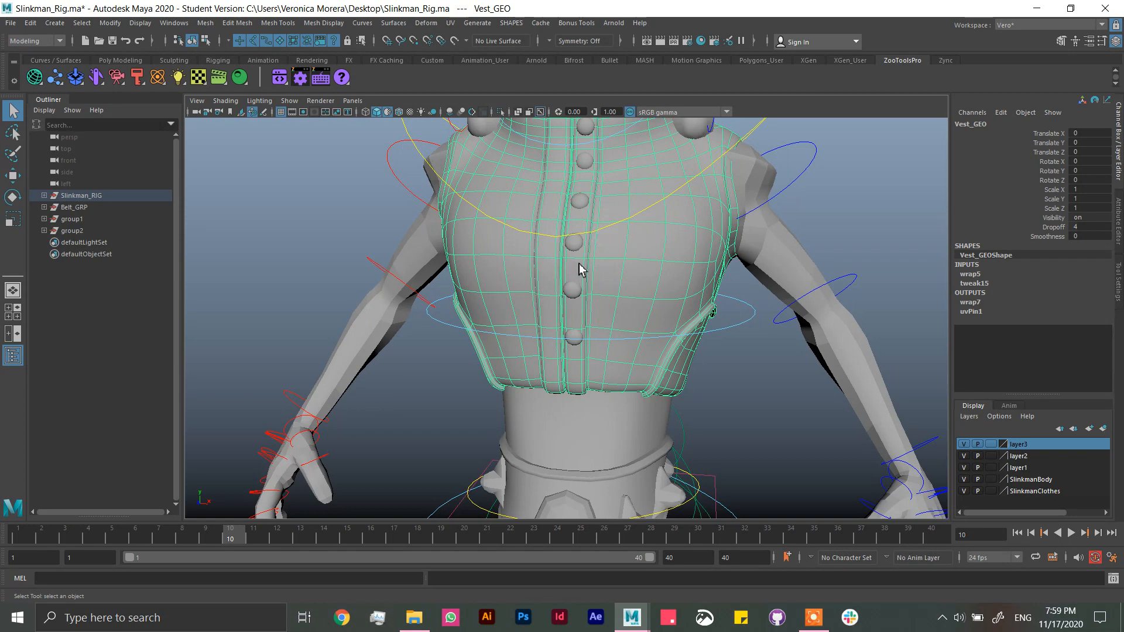
pyautogui.moveTo(574, 266); pyautogui.dragTo(579, 223, button='right')
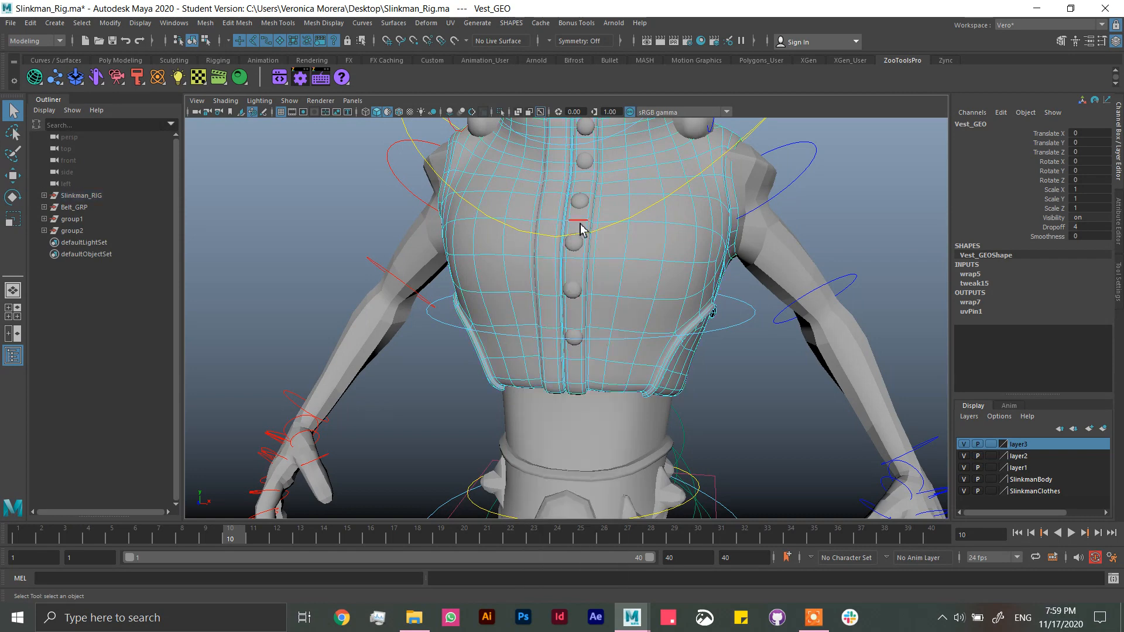
# Step: Select one horizontal vest edge beside each of the six front buttons, from the lowest button up to the collar
pyautogui.scroll(5, 639, 336)
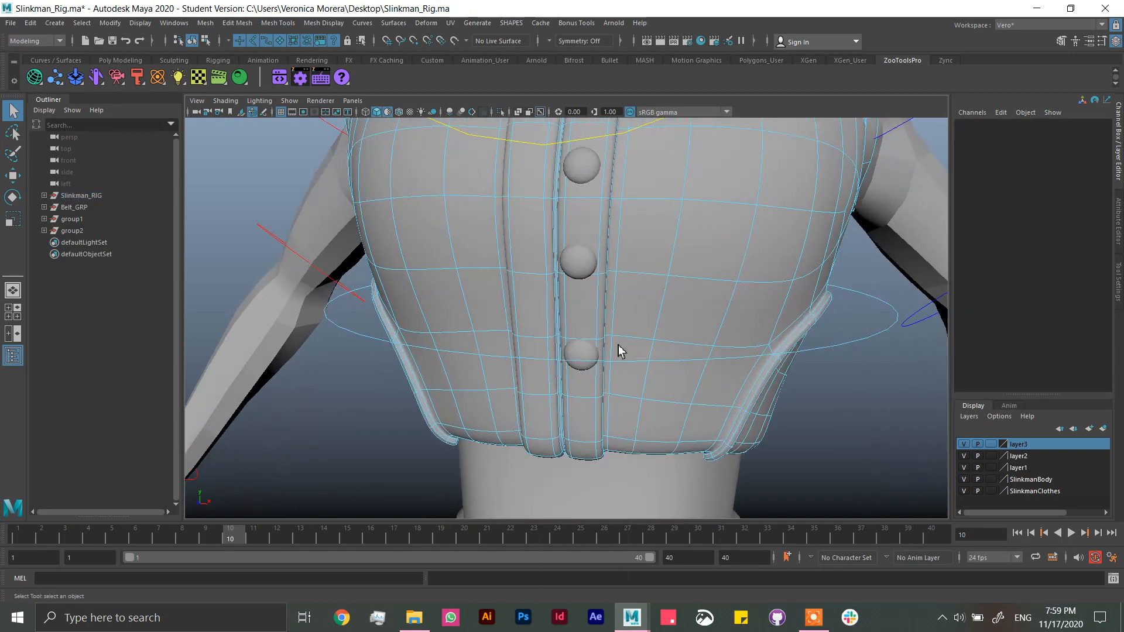
pyautogui.click(583, 338)
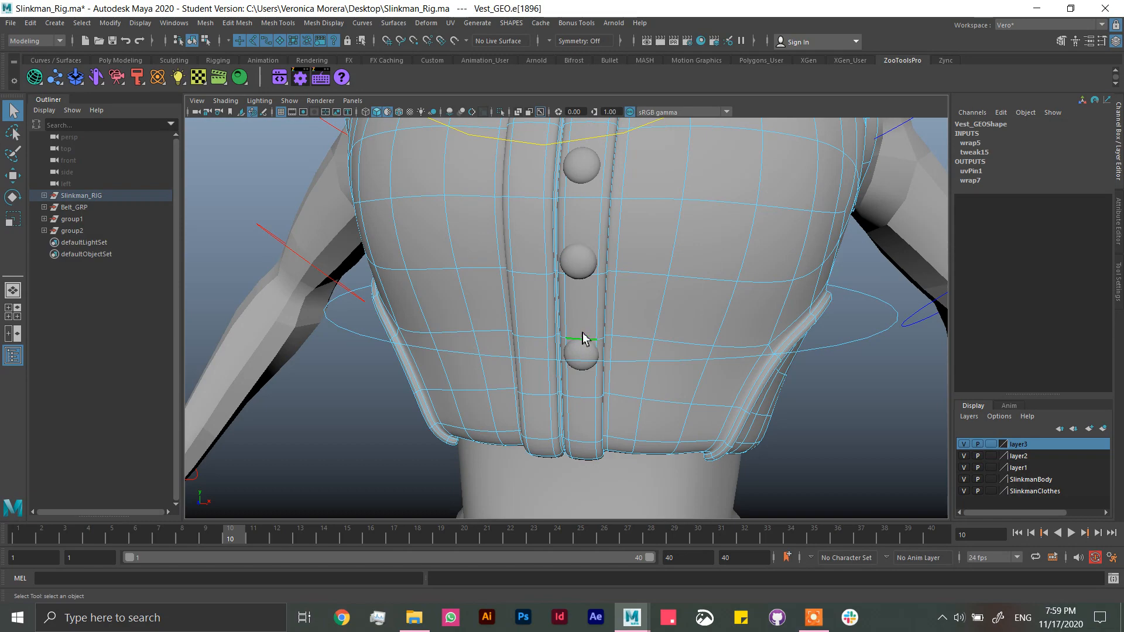
pyautogui.keyDown('shift'); pyautogui.click(582, 277); pyautogui.keyUp('shift')
pyautogui.keyDown('alt'); pyautogui.moveTo(619, 249); pyautogui.dragTo(575, 292); pyautogui.keyUp('alt')
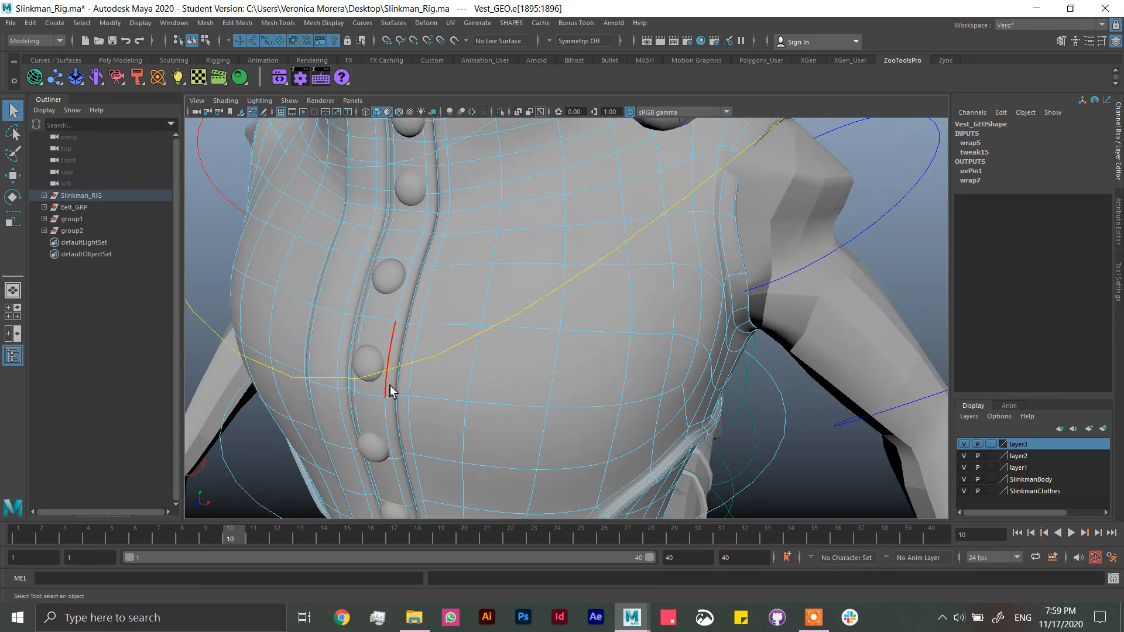
pyautogui.keyDown('alt'); pyautogui.moveTo(392, 391); pyautogui.dragTo(459, 356); pyautogui.keyUp('alt')
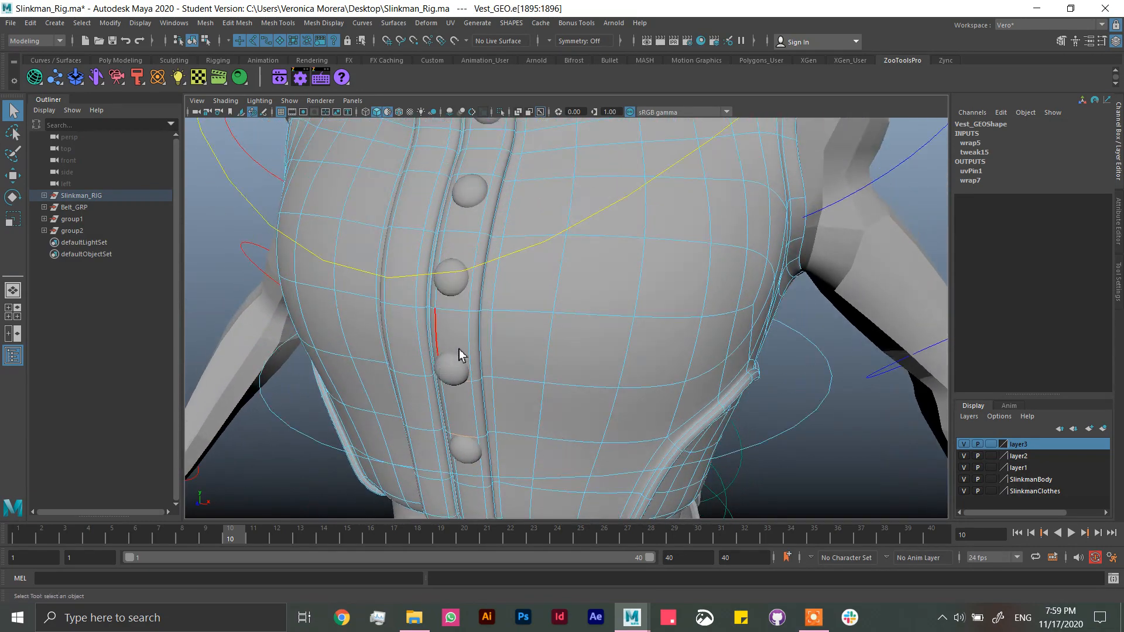
pyautogui.keyDown('shift'); pyautogui.click(455, 309); pyautogui.keyUp('shift')
pyautogui.keyDown('shift'); pyautogui.click(489, 182); pyautogui.keyUp('shift')
pyautogui.keyDown('alt'); pyautogui.moveTo(517, 153); pyautogui.dragTo(517, 189); pyautogui.keyUp('alt')
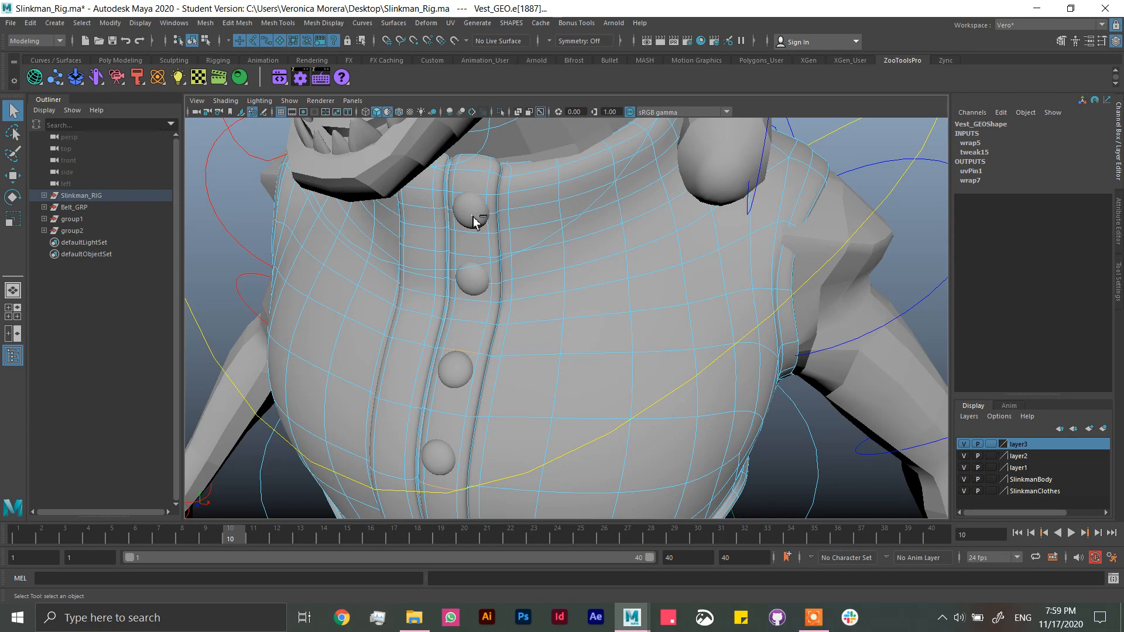
pyautogui.click(367, 114)
pyautogui.click(369, 116)
pyautogui.moveTo(495, 282)
pyautogui.keyDown('alt'); pyautogui.mouseDown()
pyautogui.moveTo(487, 243)
pyautogui.moveTo(443, 245)
pyautogui.mouseUp(); pyautogui.keyUp('alt')
pyautogui.scroll(-4, 462, 252)
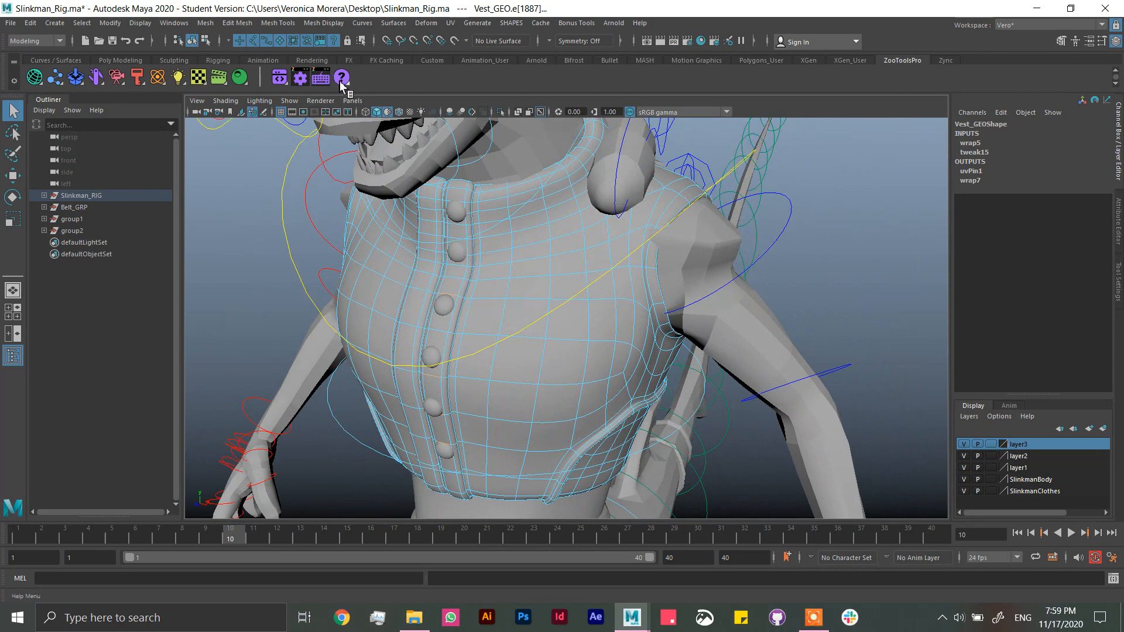
# Step: Switch to the Rigging menu set and create Rivet constraints on the six selected vest edges
pyautogui.click(58, 41)
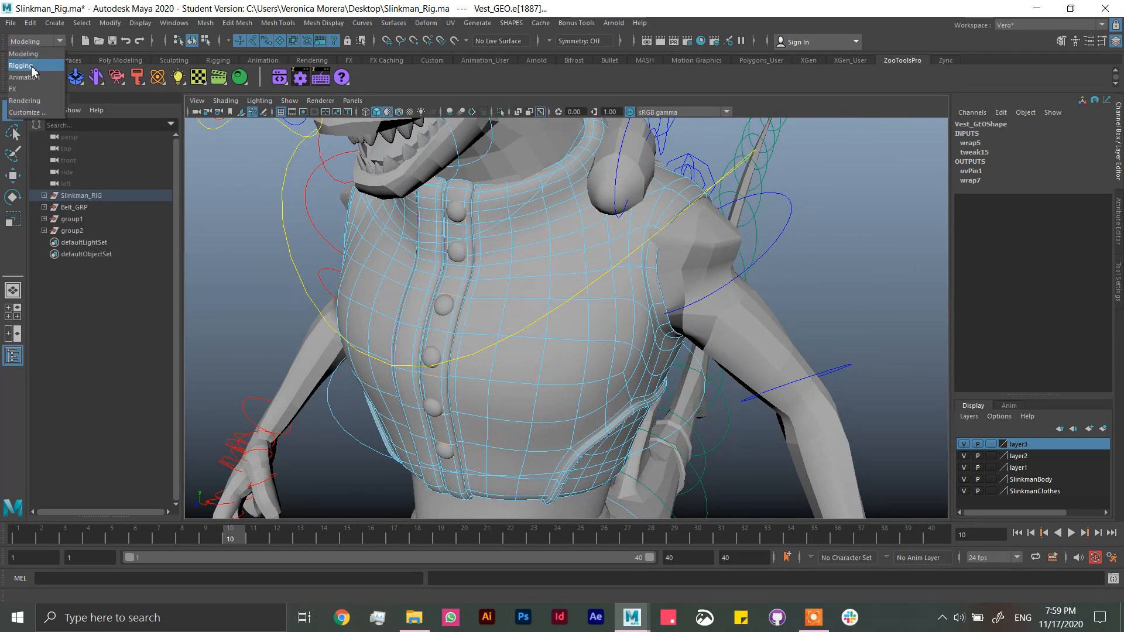
pyautogui.click(27, 64)
pyautogui.click(300, 23)
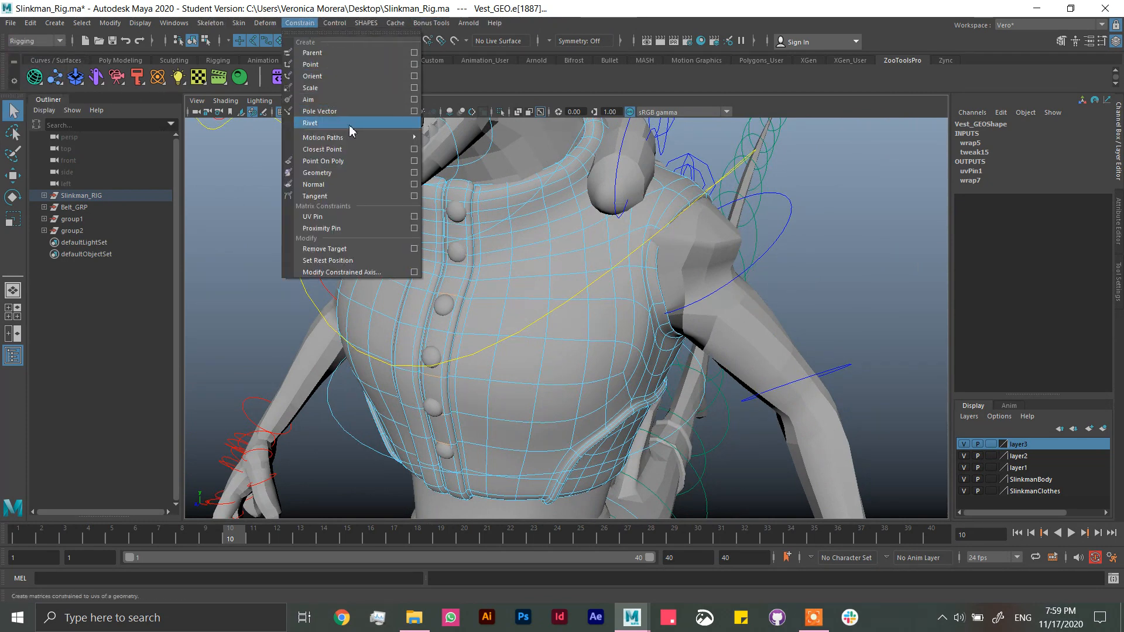
pyautogui.click(317, 125)
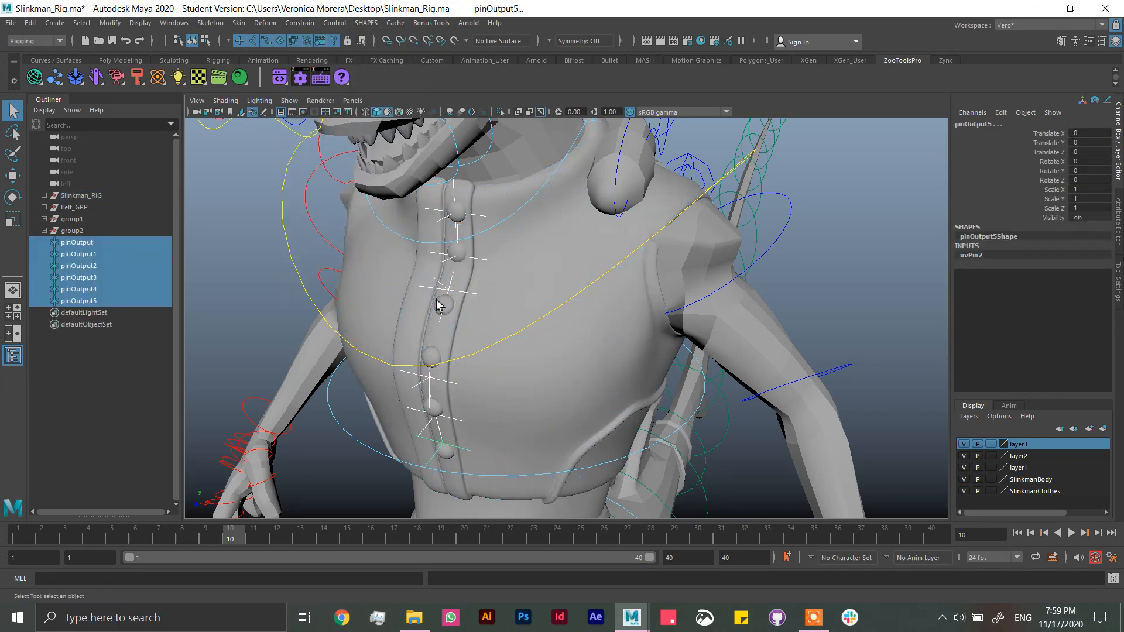
pyautogui.click(13, 175)
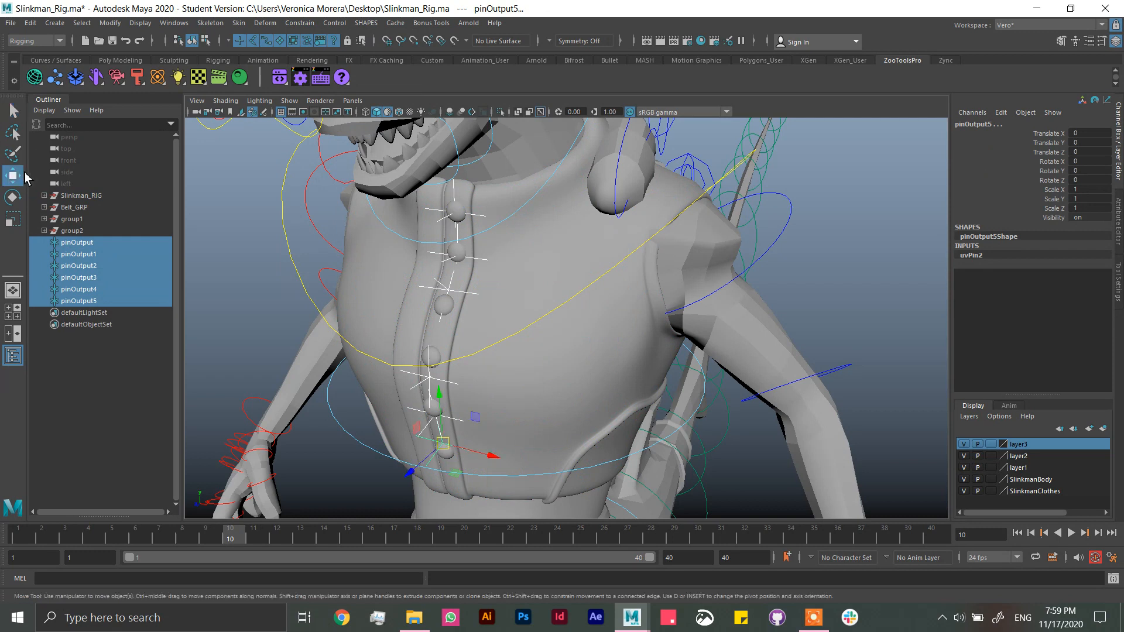
# Step: Clear the selection and save the scene, accepting the student version notice
pyautogui.click(877, 250)
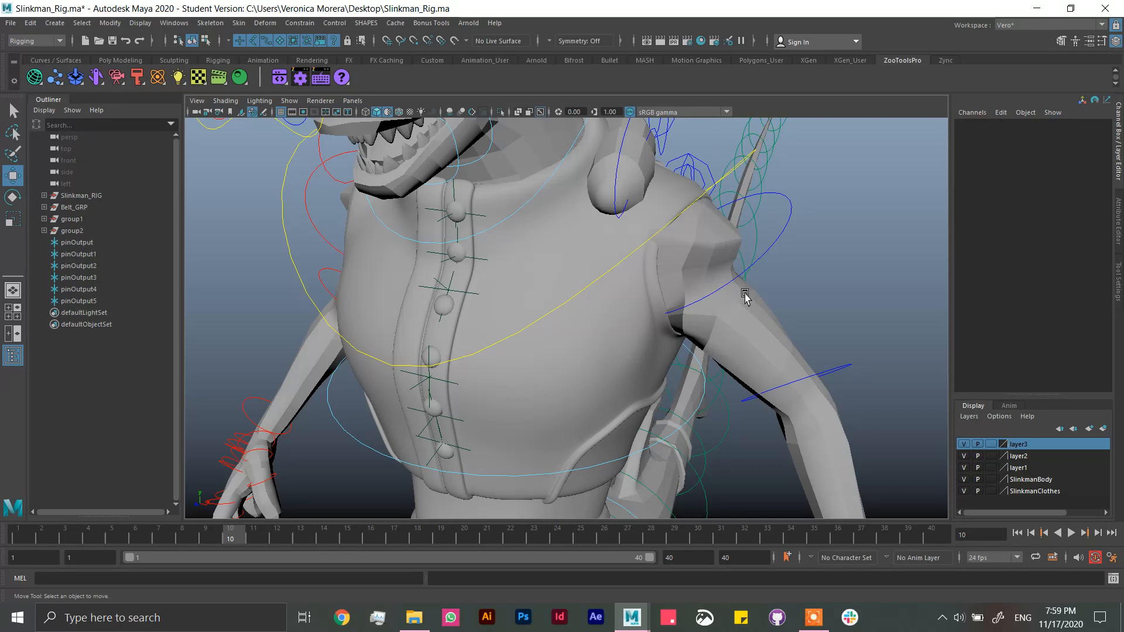
pyautogui.hotkey('ctrl', 's')
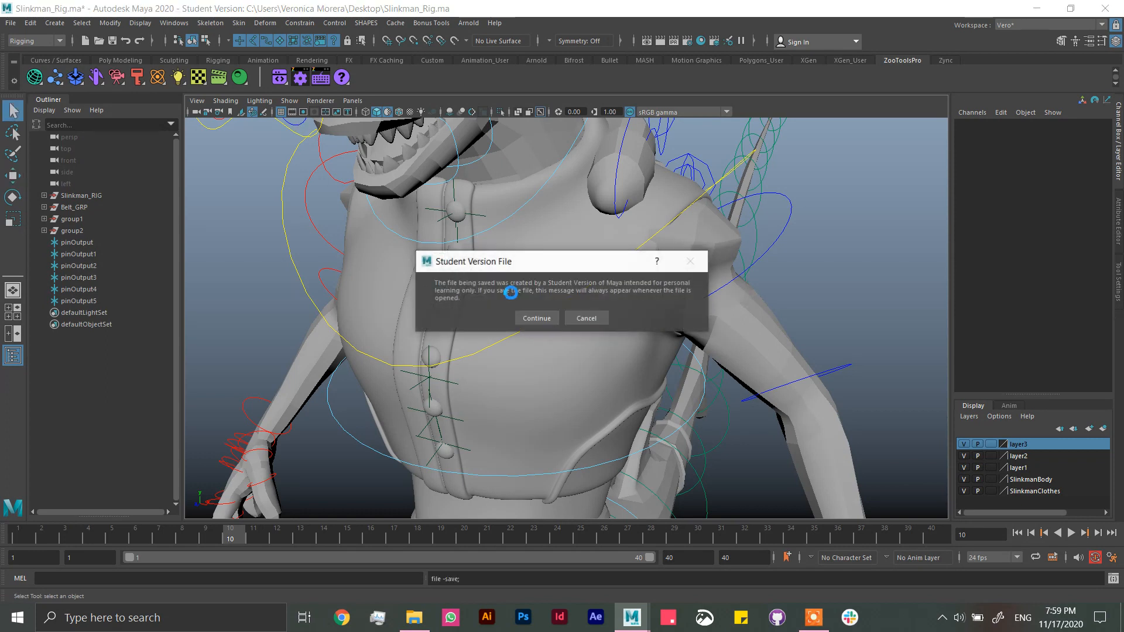
pyautogui.click(535, 317)
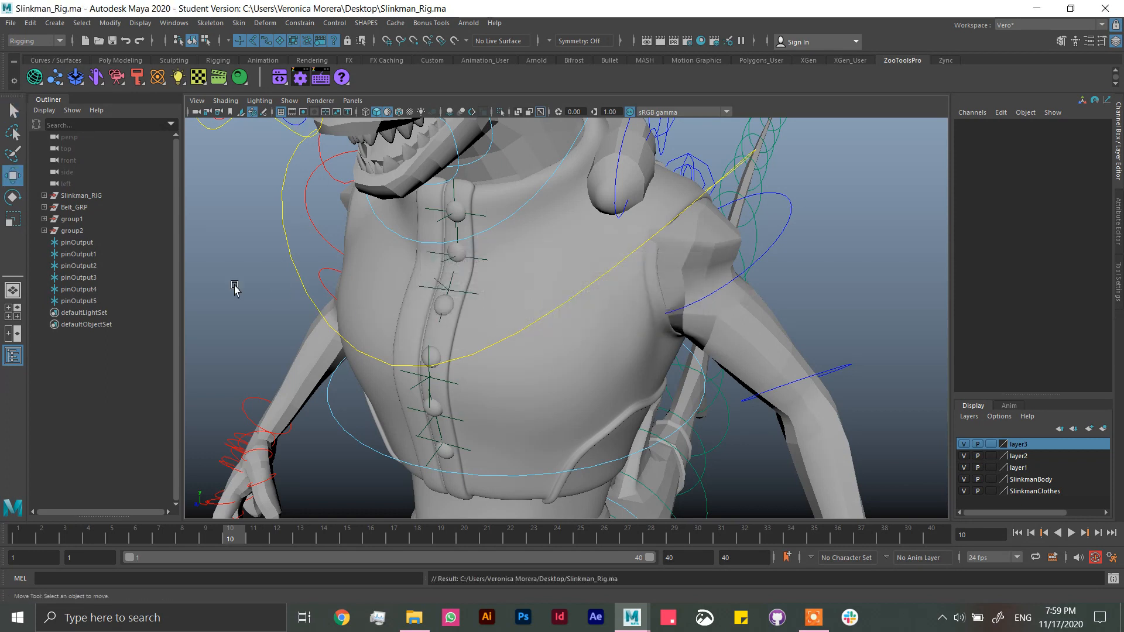
# Step: Move the pinOutput locator onto the third button from the collar and pinOutput3 onto the fourth button
pyautogui.press('w')
pyautogui.keyDown('alt'); pyautogui.moveTo(469, 381); pyautogui.dragTo(524, 328); pyautogui.keyUp('alt')
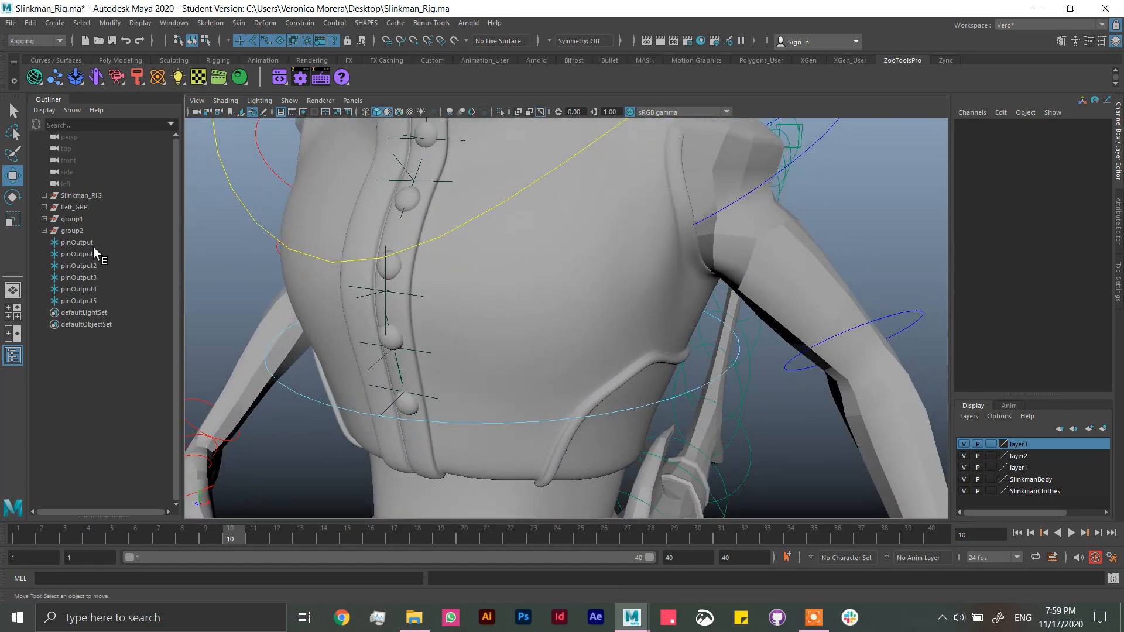
pyautogui.click(92, 245)
pyautogui.keyDown('alt'); pyautogui.moveTo(463, 256); pyautogui.dragTo(448, 215); pyautogui.keyUp('alt')
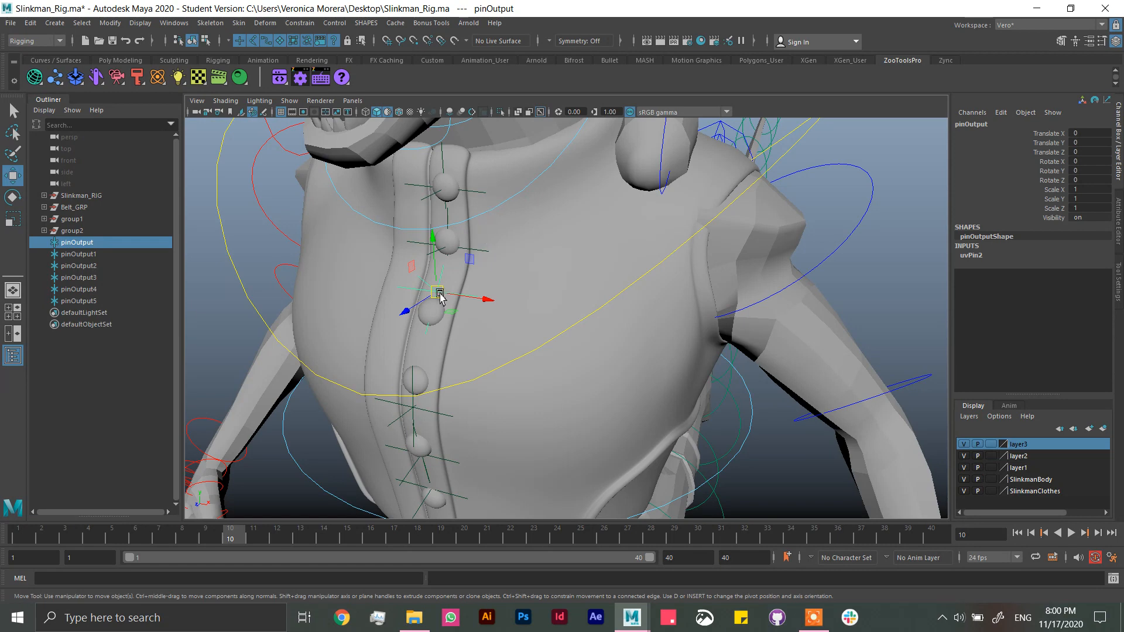
pyautogui.moveTo(439, 297); pyautogui.dragTo(433, 338)
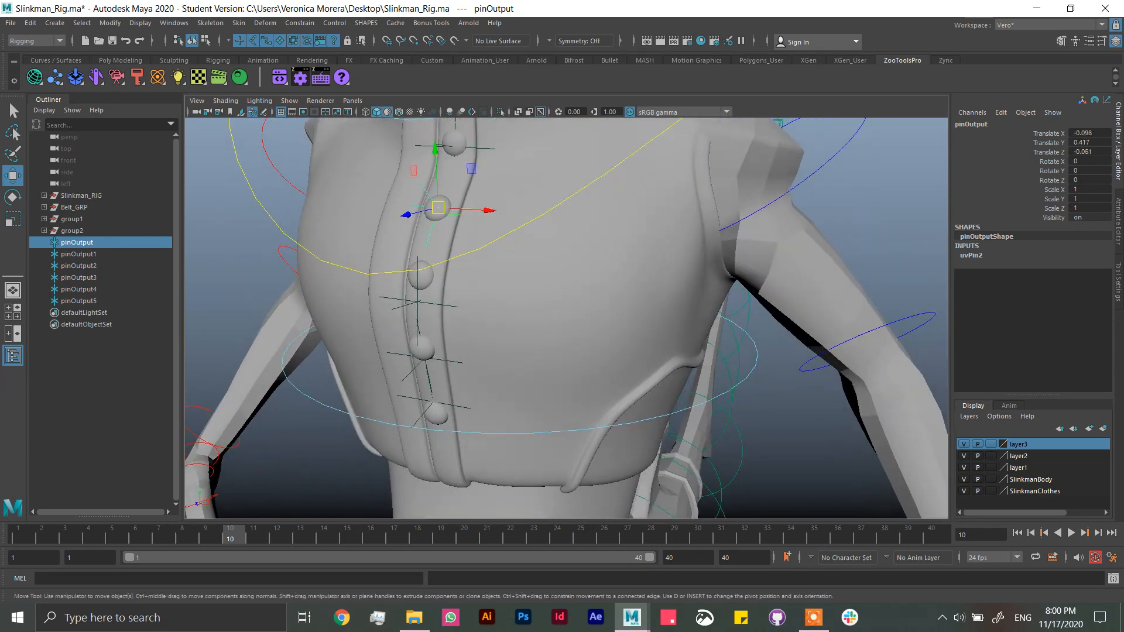
pyautogui.click(415, 303)
pyautogui.moveTo(416, 301); pyautogui.dragTo(421, 281)
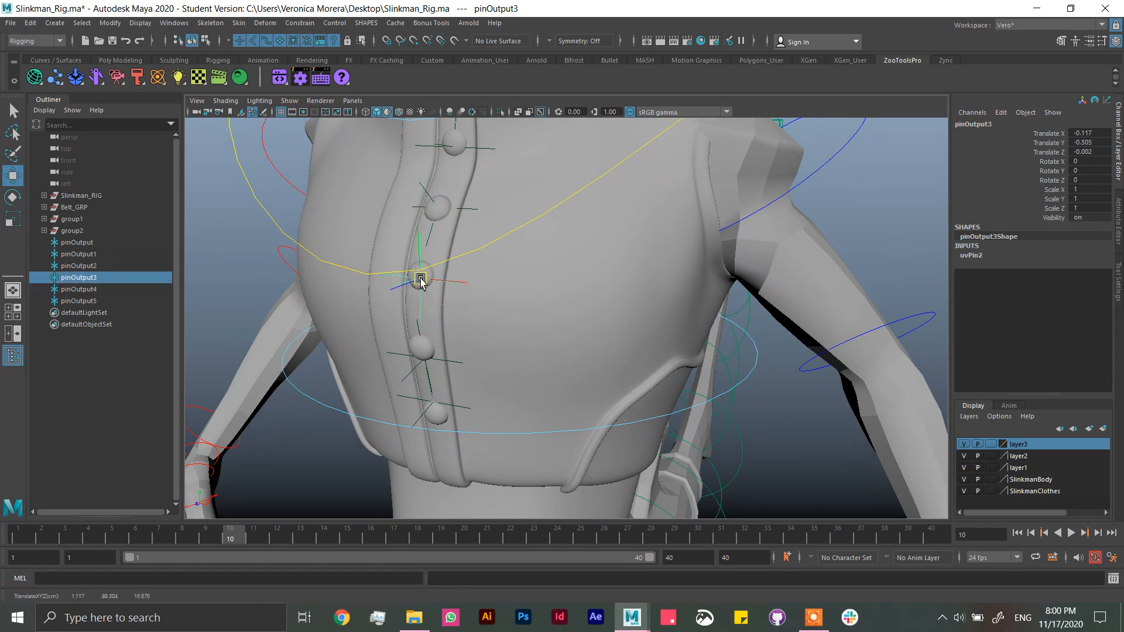
# Step: Move the pinOutput4 locator onto the fifth button and pinOutput5 onto the lowest button, then deselect
pyautogui.click(449, 355)
pyautogui.moveTo(424, 300); pyautogui.dragTo(424, 302)
pyautogui.keyDown('alt'); pyautogui.moveTo(449, 362); pyautogui.dragTo(457, 342); pyautogui.keyUp('alt')
pyautogui.click(481, 220)
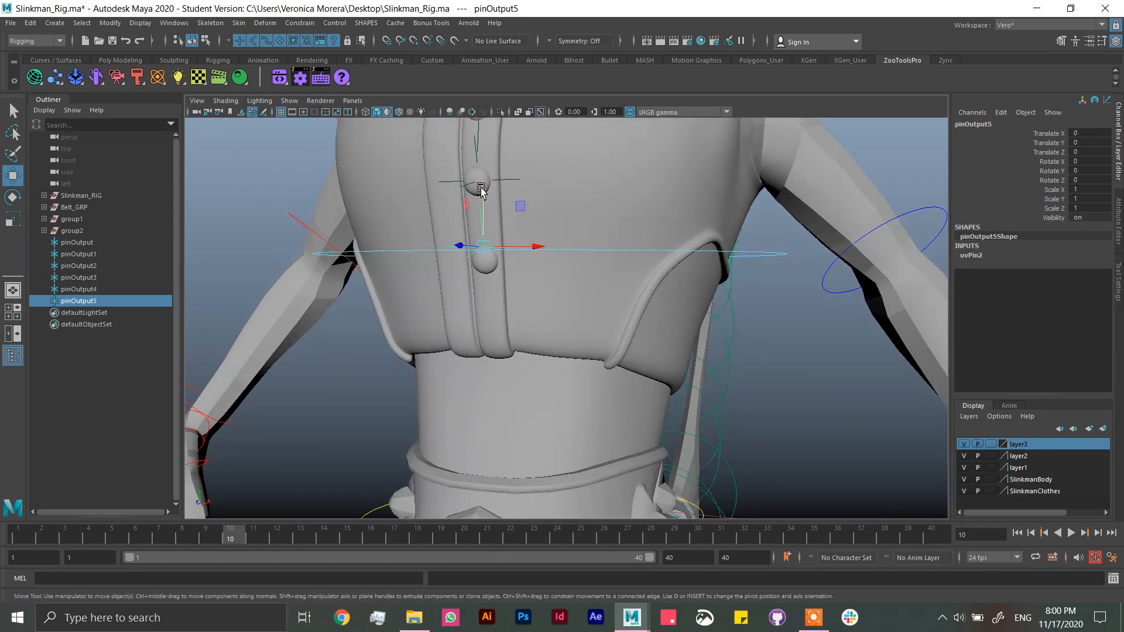
pyautogui.click(874, 468)
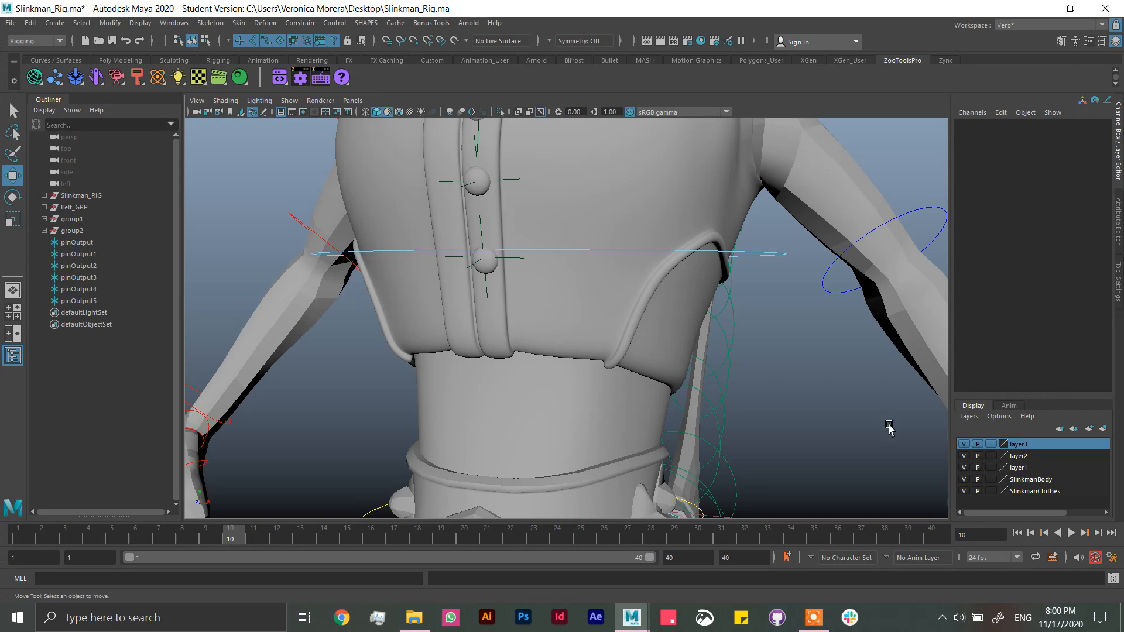
# Step: Parent Button06_GEO under the pinOutput5 locator and Button05_GEO under pinOutput4
pyautogui.click(488, 263)
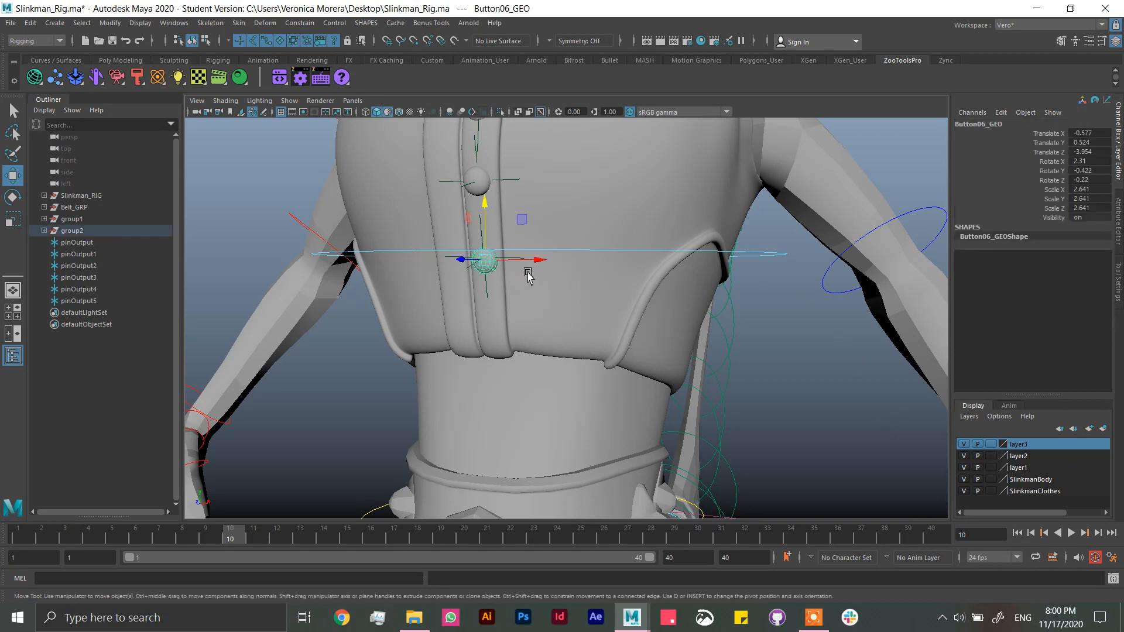
pyautogui.press('q')
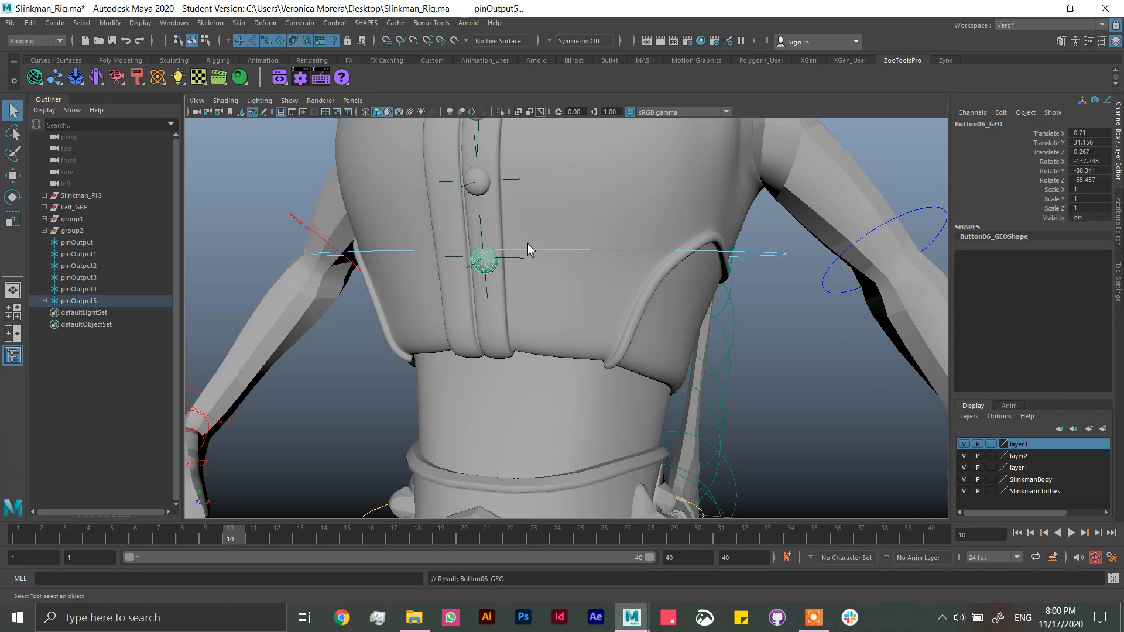
pyautogui.click(517, 178)
pyautogui.keyDown('shift'); pyautogui.click(517, 179); pyautogui.keyUp('shift')
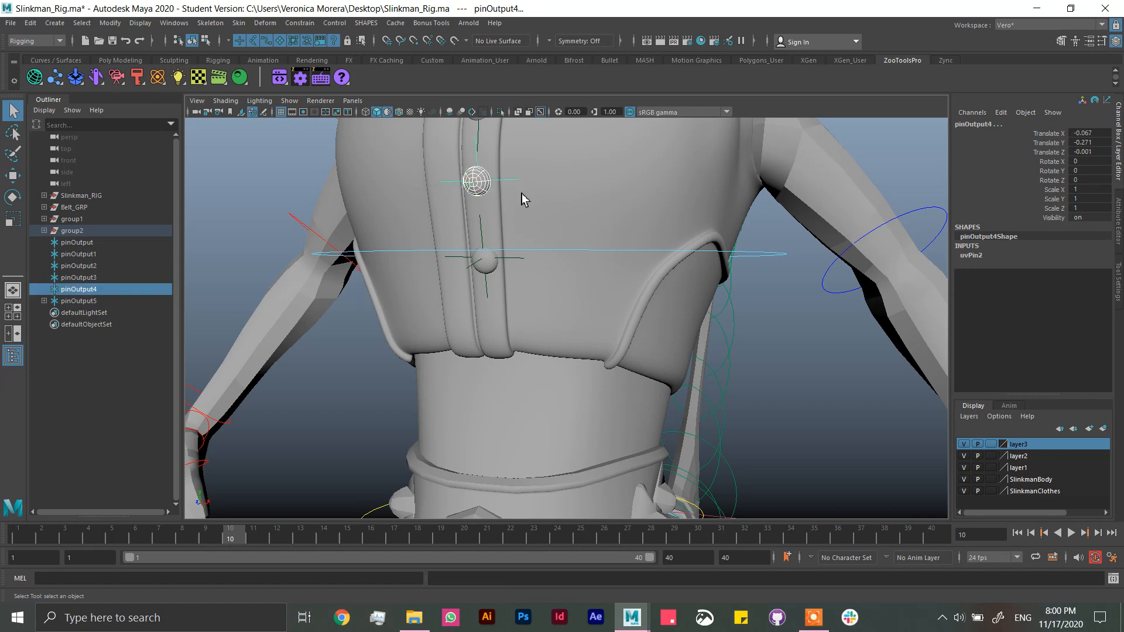
pyautogui.press('p')
# Step: Parent Button04_GEO under the pinOutput3 locator and the third button from the collar under pinOutput
pyautogui.keyDown('alt'); pyautogui.moveTo(603, 312); pyautogui.dragTo(621, 290); pyautogui.keyUp('alt')
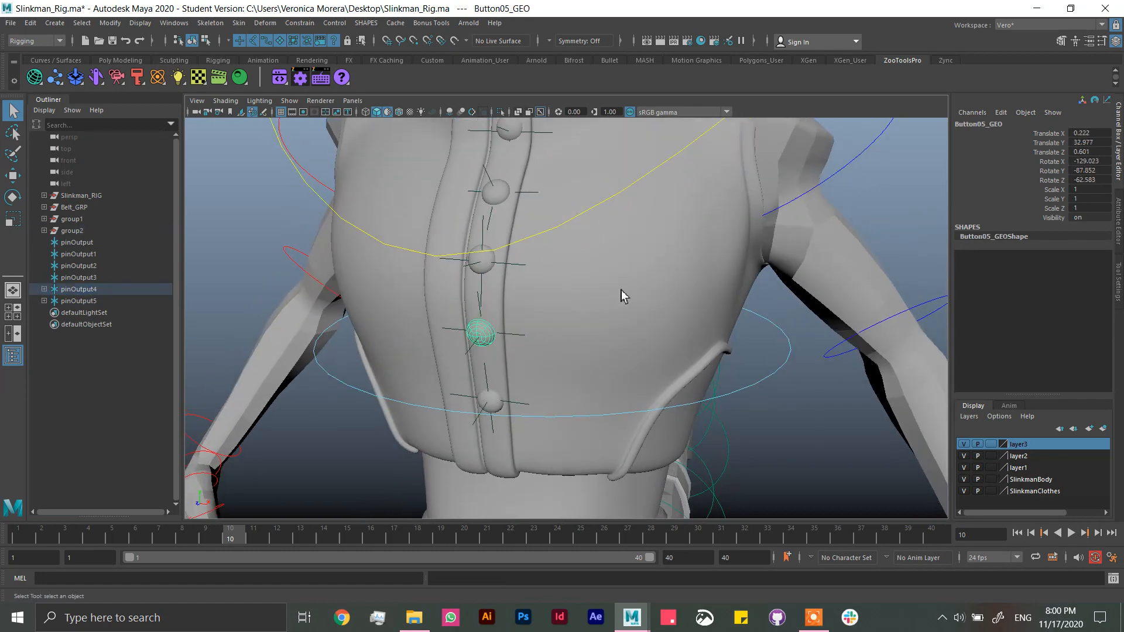
pyautogui.keyDown('alt'); pyautogui.moveTo(610, 346); pyautogui.dragTo(586, 308); pyautogui.keyUp('alt')
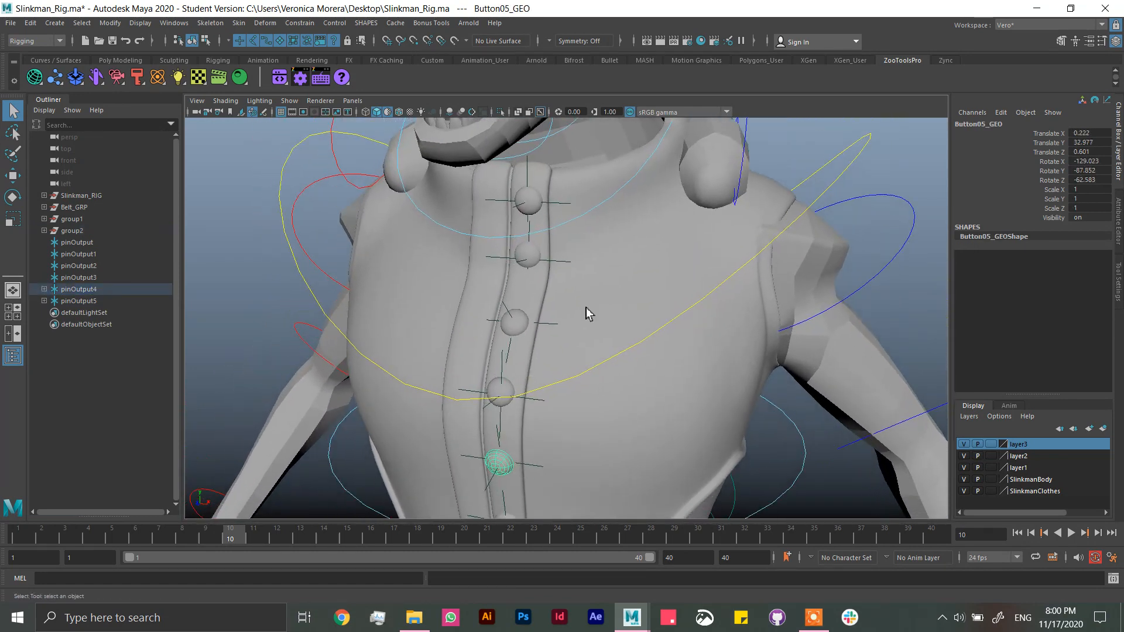
pyautogui.click(504, 368)
pyautogui.press('p')
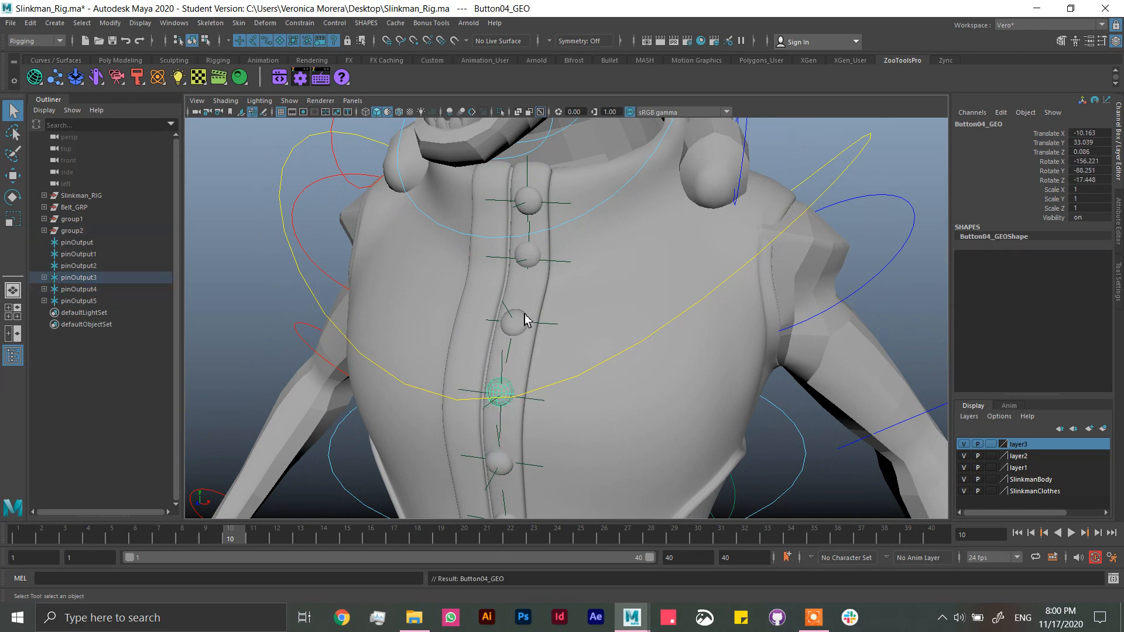
pyautogui.click(508, 308)
pyautogui.click(520, 323)
pyautogui.keyDown('shift'); pyautogui.click(508, 318); pyautogui.keyUp('shift')
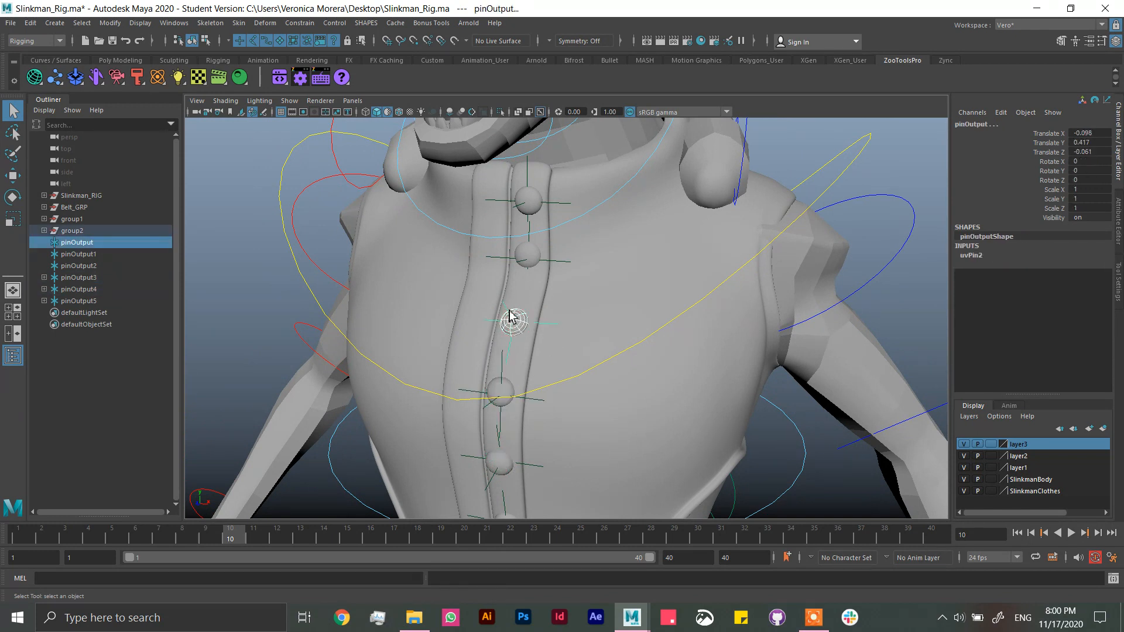
pyautogui.press('p')
# Step: Parent Button02_GEO under the pinOutput1 locator and the topmost button under pinOutput2, then clear the selection
pyautogui.click(534, 244)
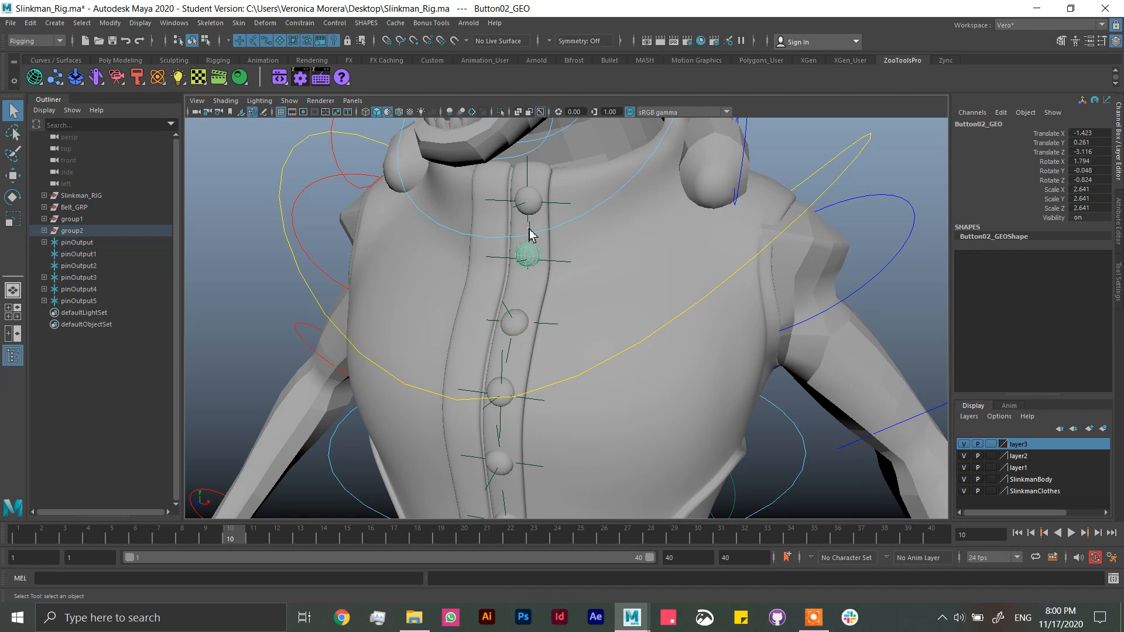
pyautogui.click(529, 232)
pyautogui.click(530, 249)
pyautogui.keyDown('shift'); pyautogui.click(532, 200); pyautogui.keyUp('shift')
pyautogui.press('p')
pyautogui.click(531, 171)
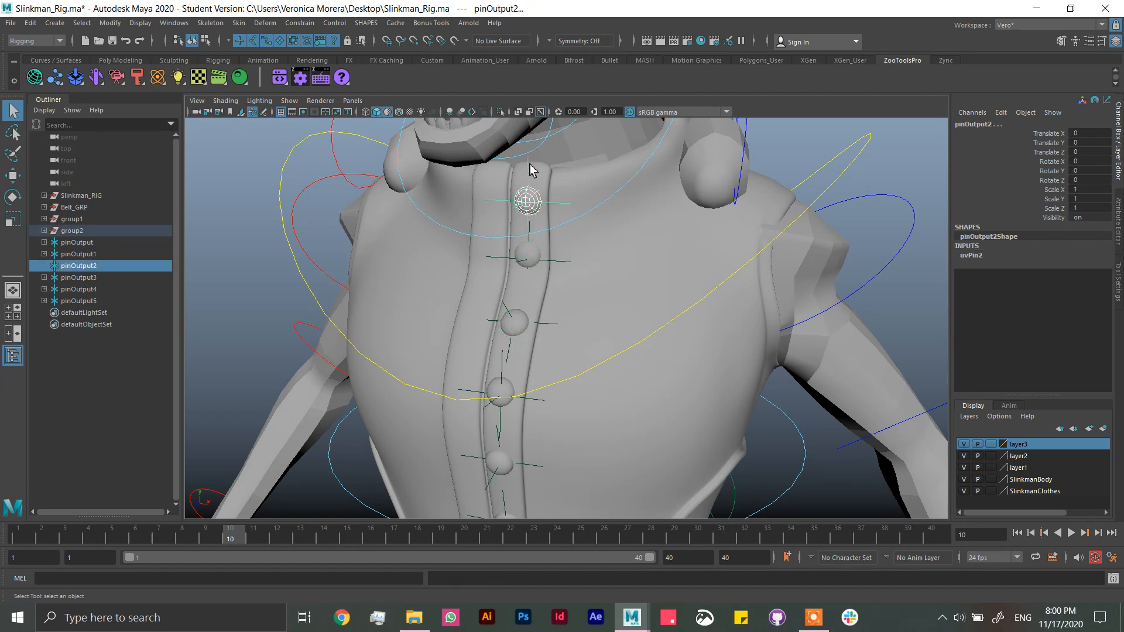
pyautogui.click(531, 203)
pyautogui.click(942, 286)
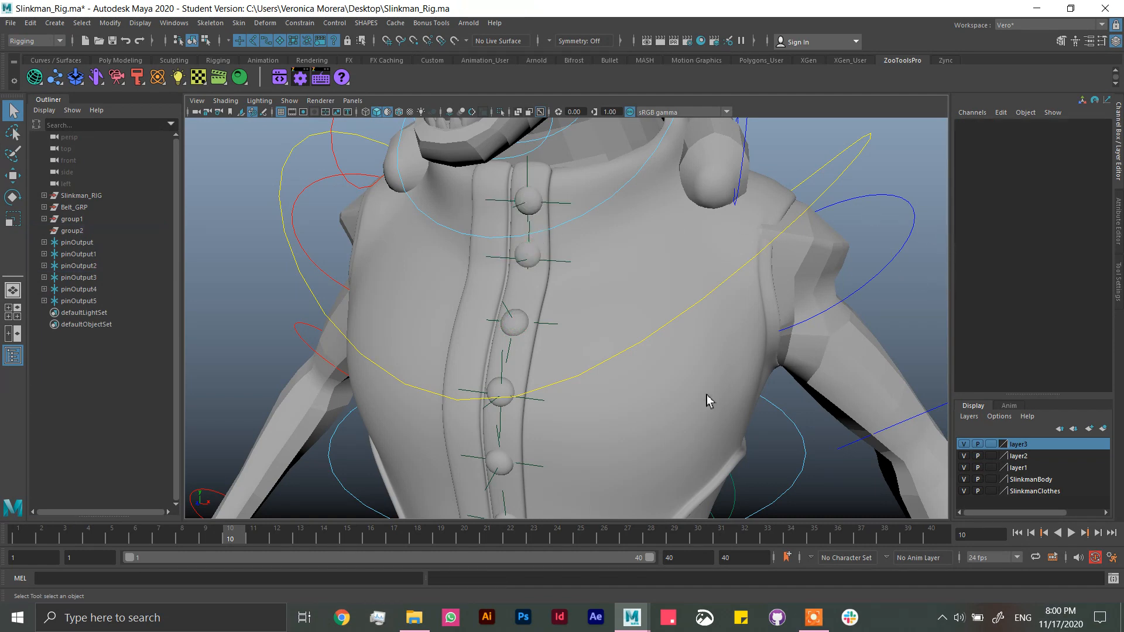
pyautogui.keyDown('alt'); pyautogui.moveTo(708, 395); pyautogui.dragTo(740, 373); pyautogui.keyUp('alt')
pyautogui.keyDown('alt'); pyautogui.moveTo(660, 320); pyautogui.dragTo(644, 320); pyautogui.keyUp('alt')
pyautogui.keyDown('alt'); pyautogui.moveTo(670, 321); pyautogui.dragTo(626, 260, button='right'); pyautogui.keyUp('alt')
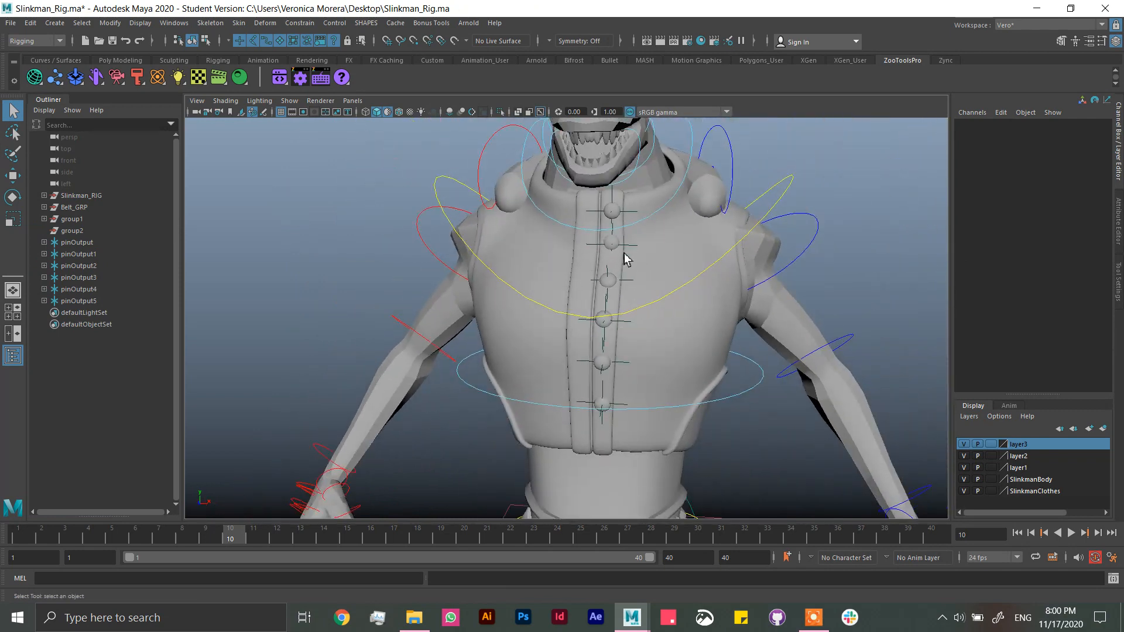
pyautogui.click(631, 284)
pyautogui.click(628, 283)
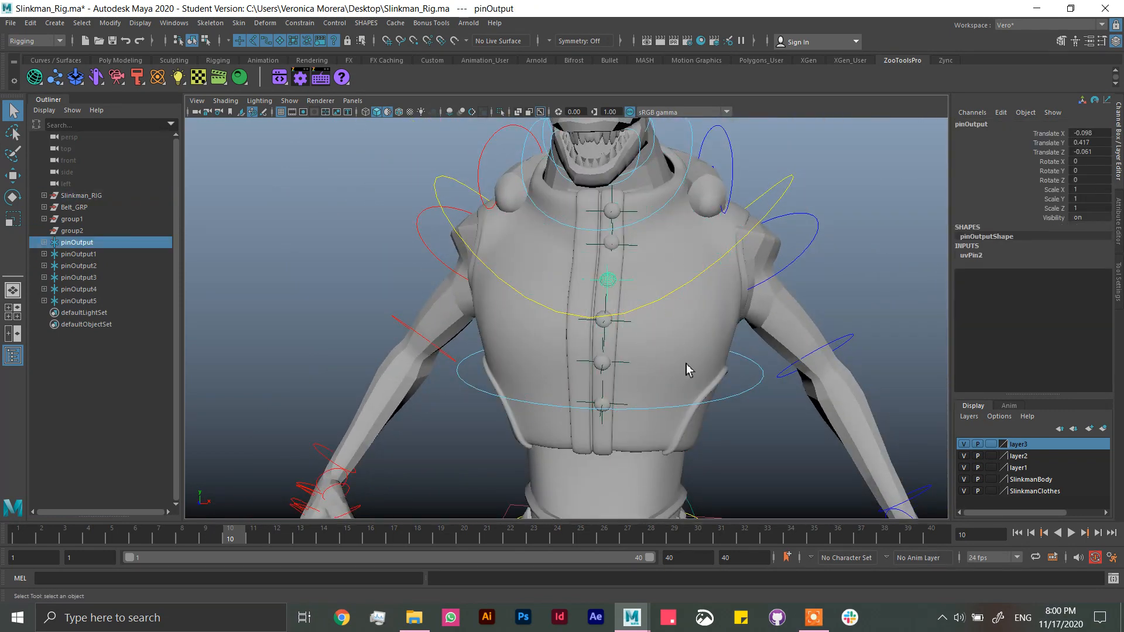
pyautogui.click(867, 265)
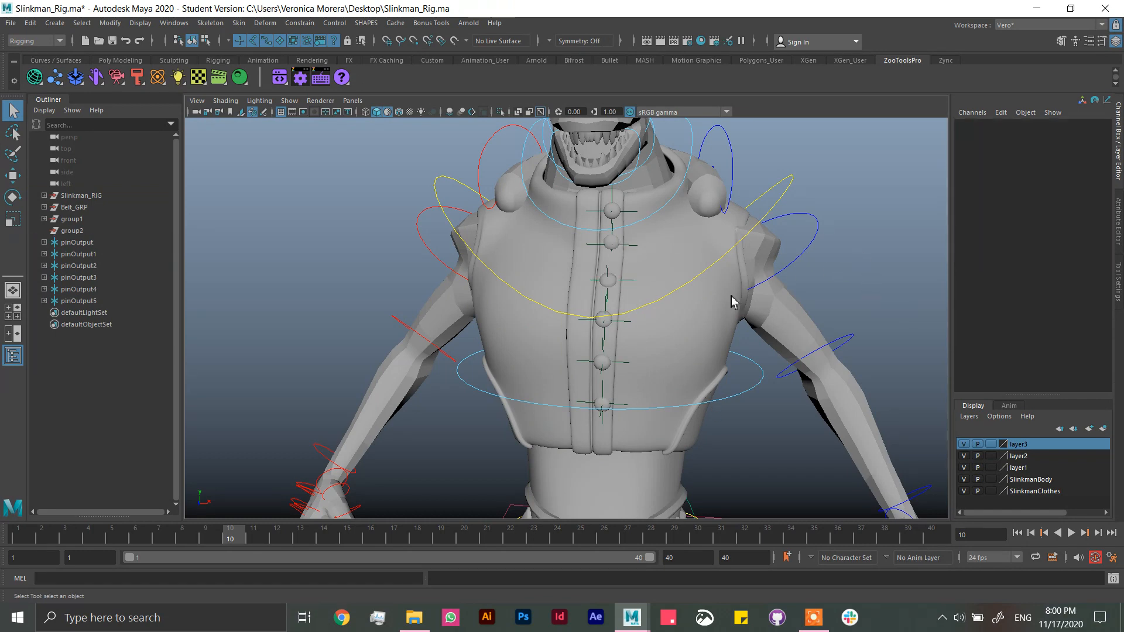
pyautogui.keyDown('alt'); pyautogui.moveTo(712, 321); pyautogui.dragTo(705, 313); pyautogui.keyUp('alt')
# Step: Try hiding the six locators pinOutput to pinOutput5 together and show them again
pyautogui.moveTo(91, 245); pyautogui.dragTo(92, 297)
pyautogui.press('h')
pyautogui.press('h')
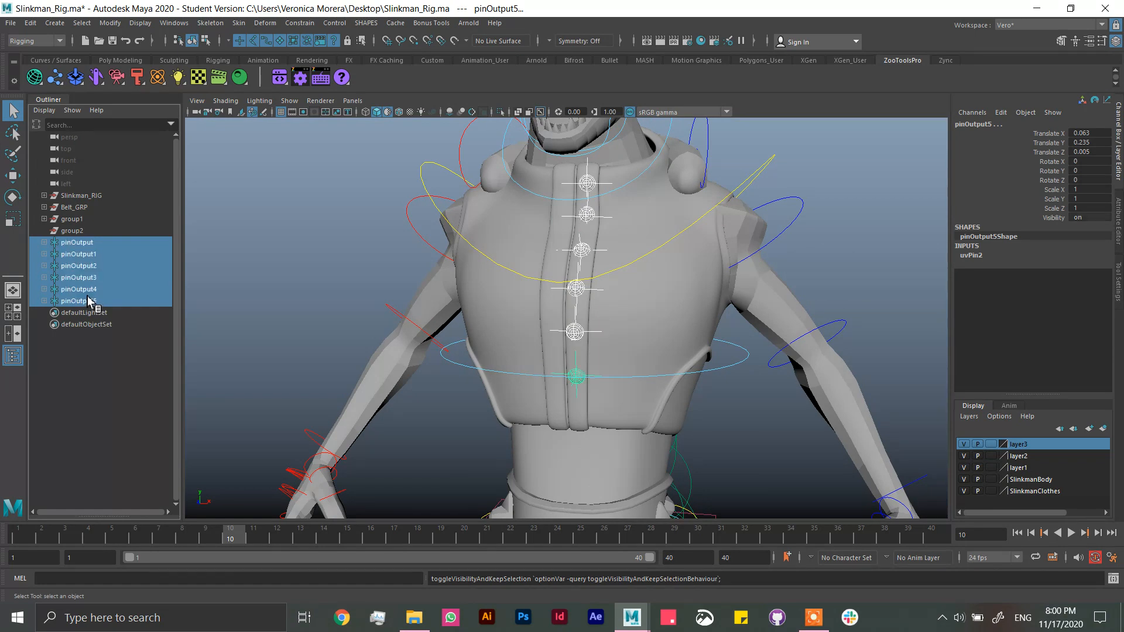
# Step: Turn off Visibility in the Object Display attributes of pinOutputShape so only the locator's shape is hidden
pyautogui.click(103, 245)
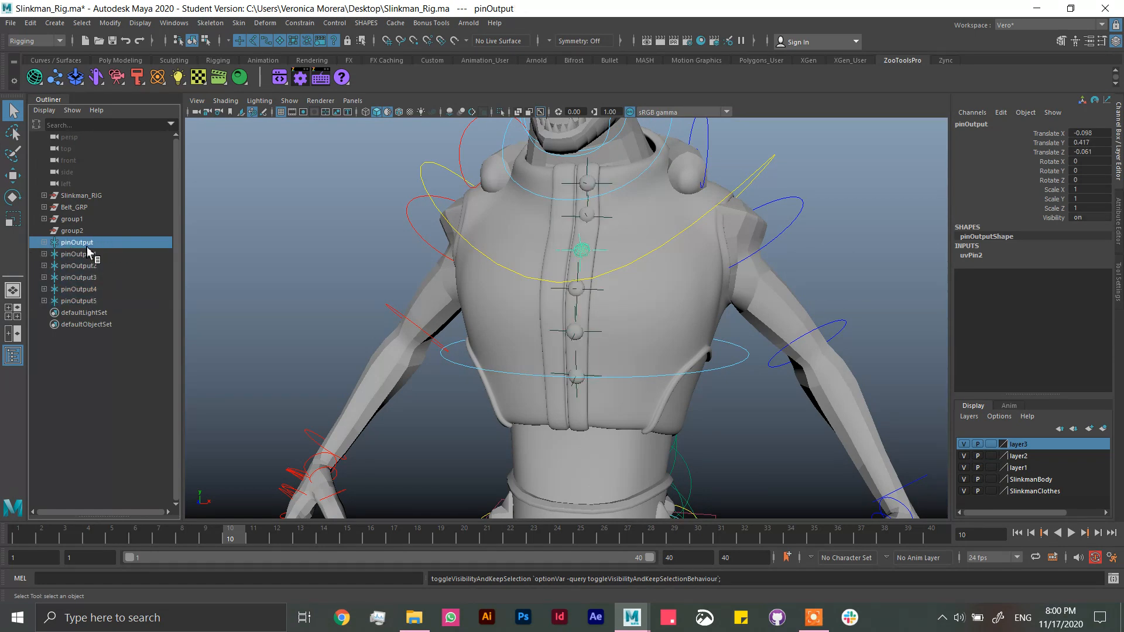
pyautogui.click(1119, 227)
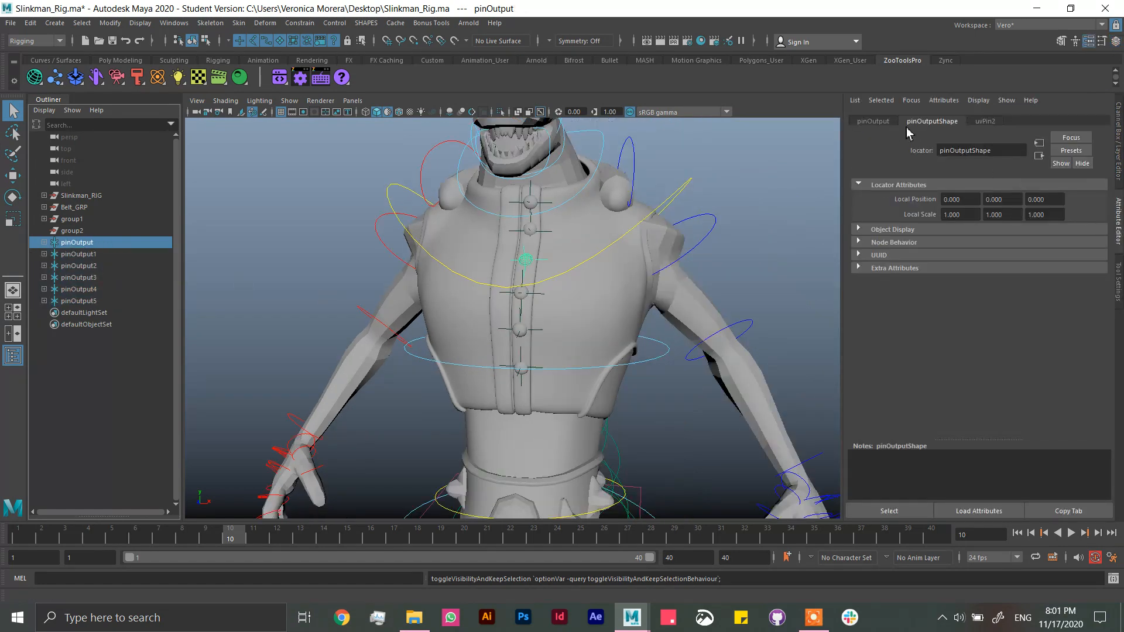
pyautogui.click(899, 230)
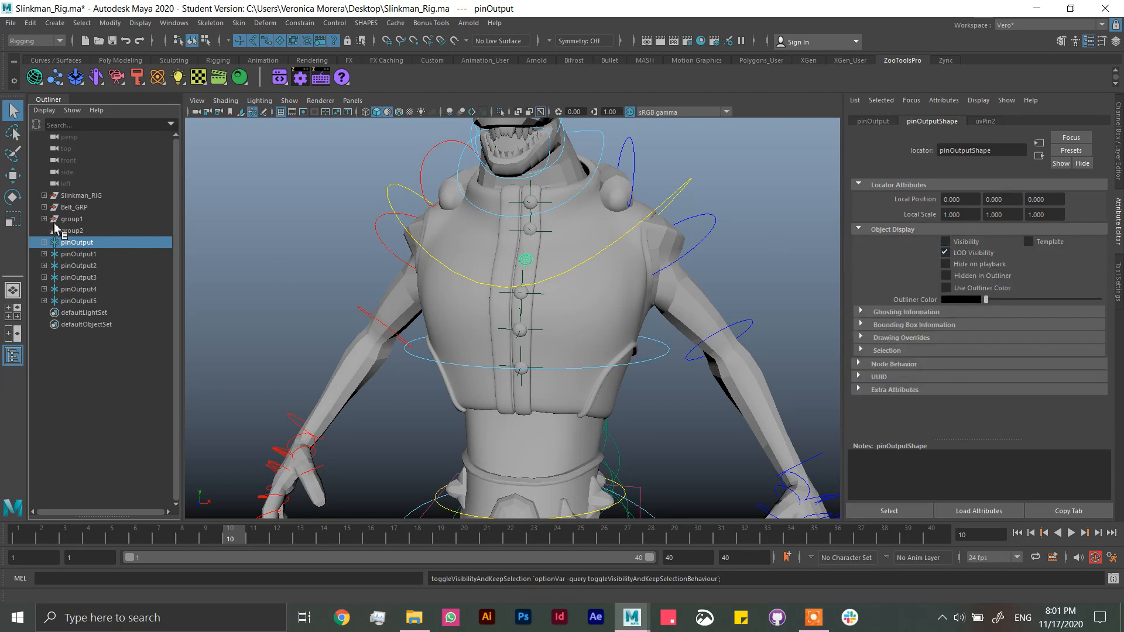
# Step: Hide the locator shapes of pinOutput1 through pinOutput5 and return to the Channel Box
pyautogui.click(78, 254)
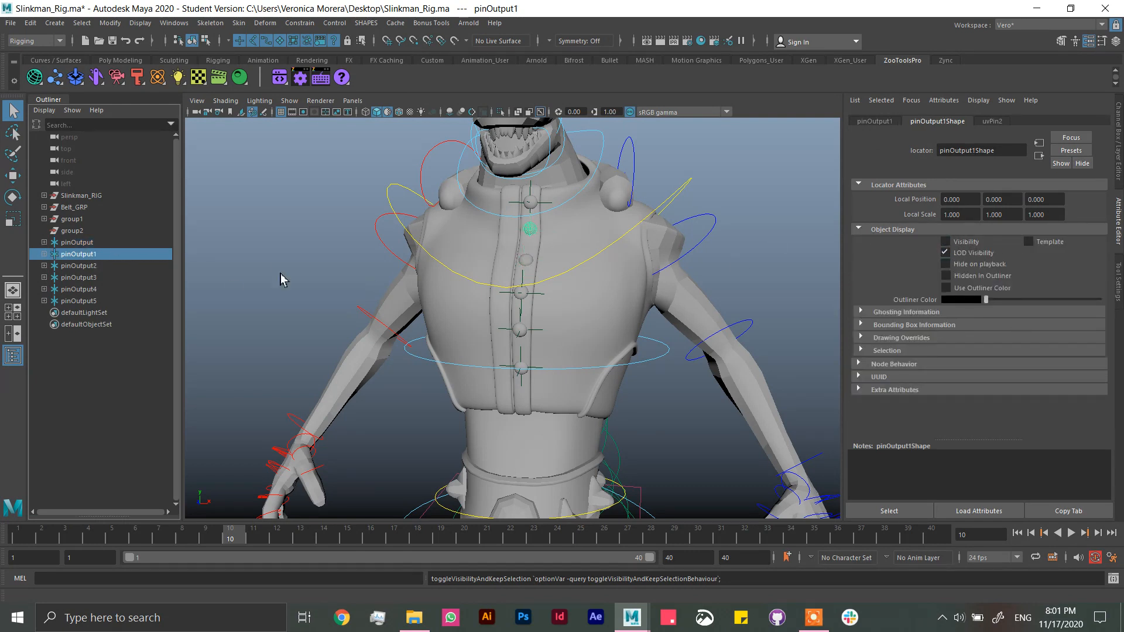
pyautogui.click(82, 266)
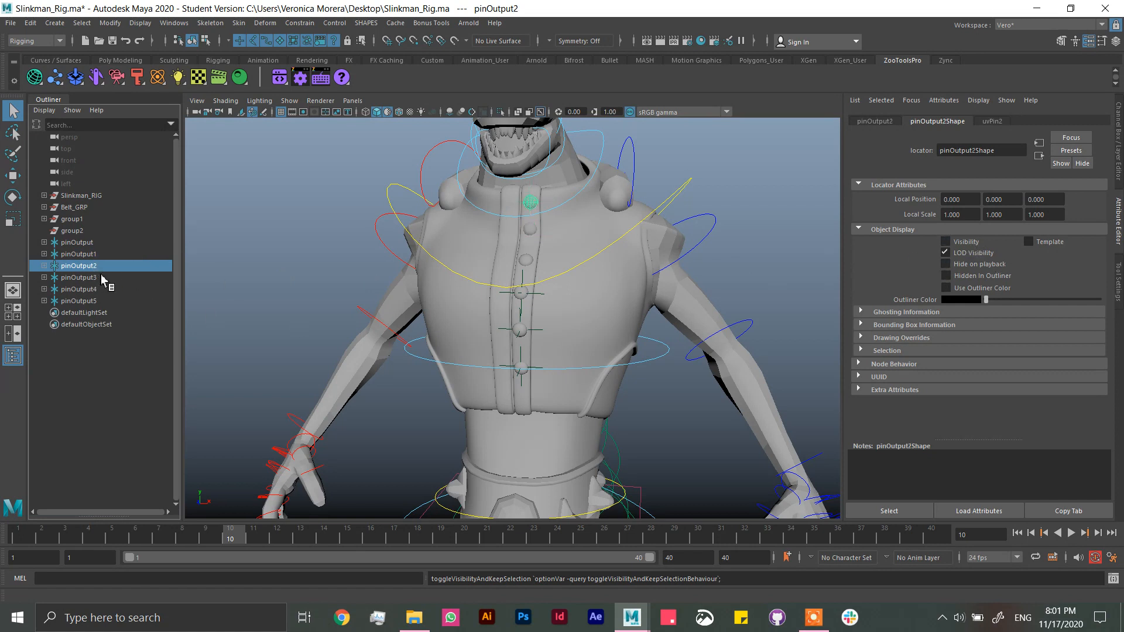
pyautogui.click(105, 278)
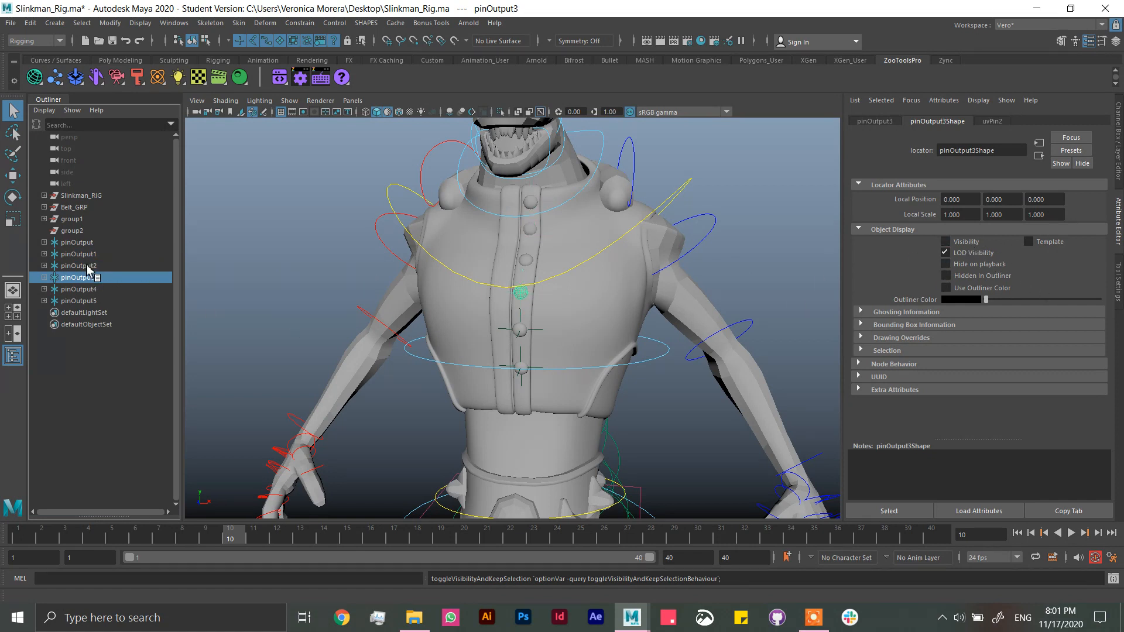
pyautogui.click(85, 290)
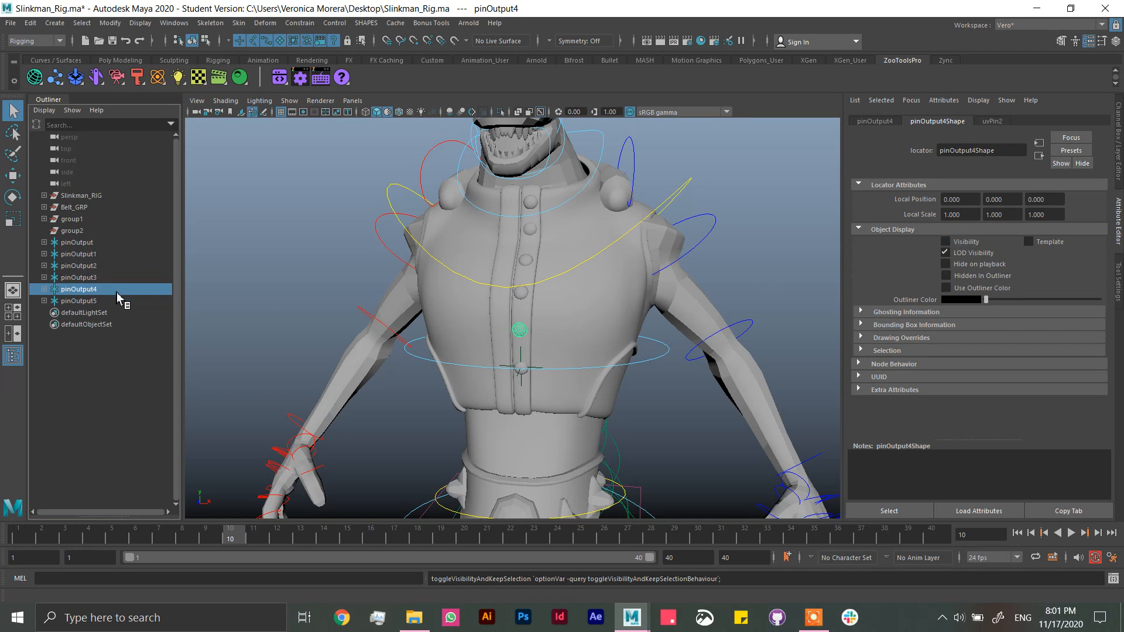
pyautogui.click(117, 301)
pyautogui.click(1119, 155)
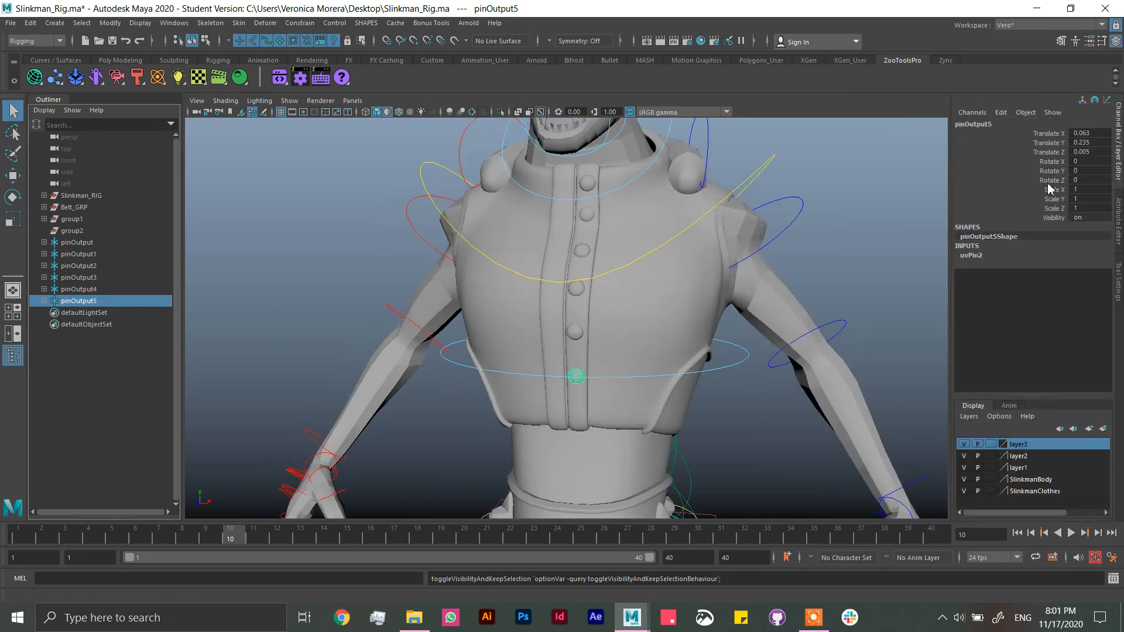
# Step: Clear the selection and save the rig scene, accepting the student version notice
pyautogui.click(845, 242)
pyautogui.keyDown('alt'); pyautogui.moveTo(844, 270); pyautogui.dragTo(796, 262); pyautogui.keyUp('alt')
pyautogui.scroll(-4, 746, 224)
pyautogui.hotkey('ctrl', 's')
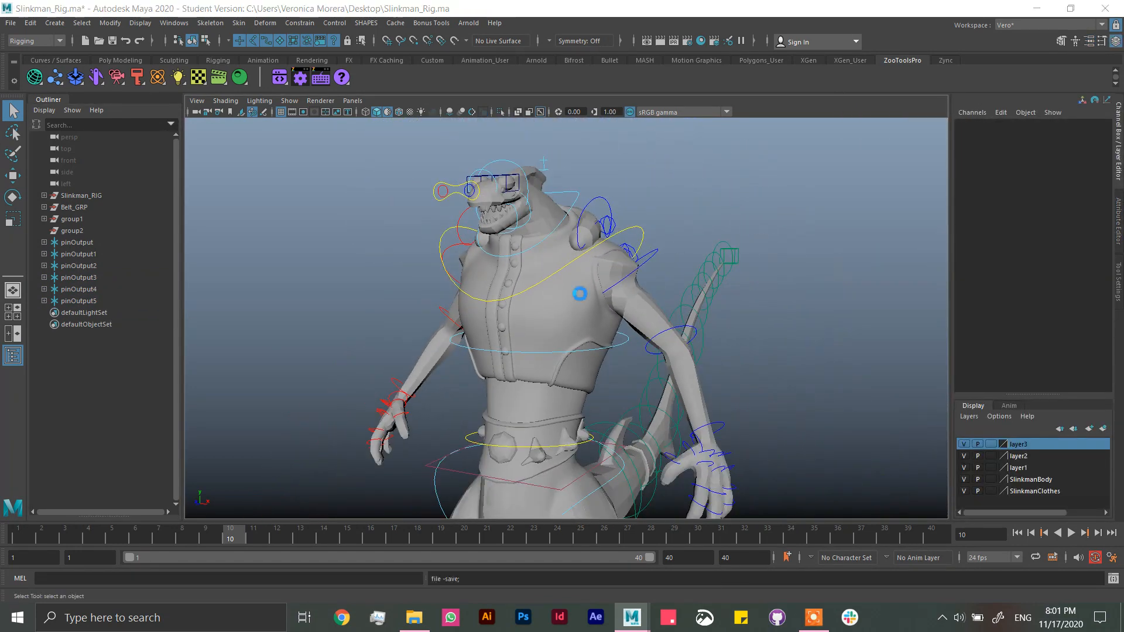
pyautogui.click(530, 321)
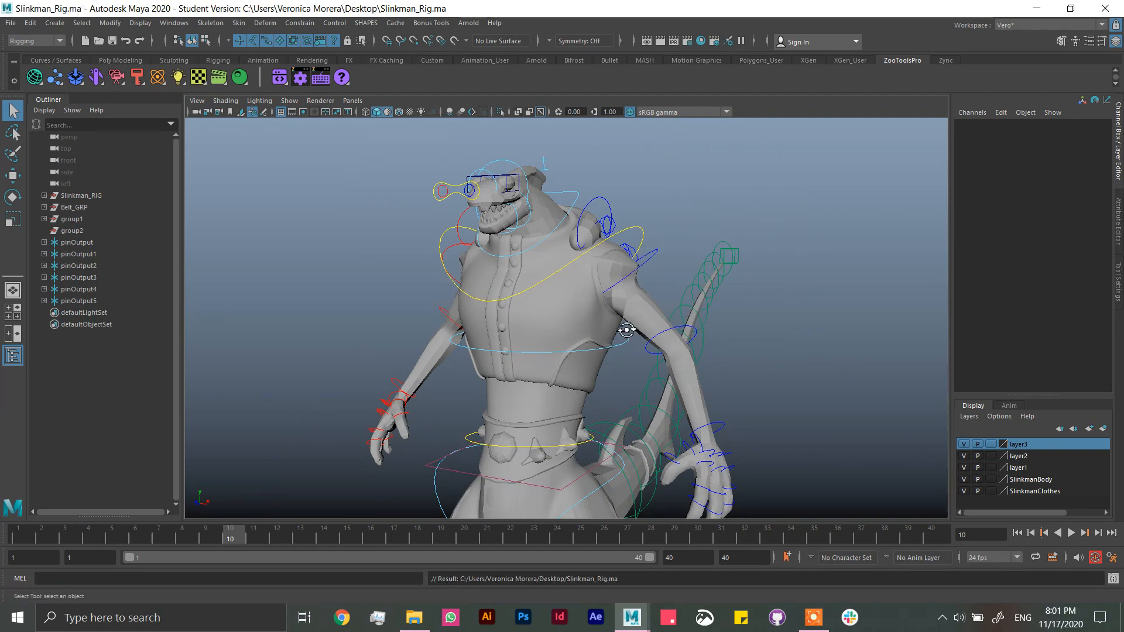
# Step: Test the buttons by rotating the thorax_CC control about -45.5 degrees in X and inspecting the vest from the side
pyautogui.moveTo(627, 329)
pyautogui.keyDown('alt'); pyautogui.mouseDown()
pyautogui.moveTo(567, 291)
pyautogui.moveTo(642, 326)
pyautogui.moveTo(632, 329)
pyautogui.mouseUp(); pyautogui.keyUp('alt')
pyautogui.scroll(3, 568, 291)
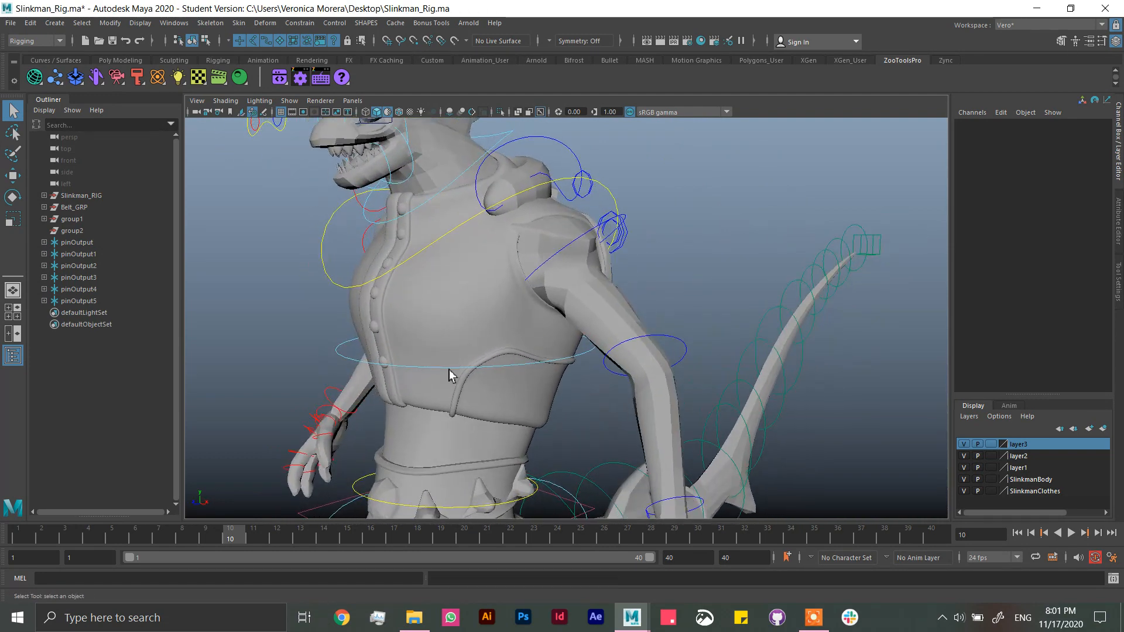
pyautogui.click(331, 350)
pyautogui.press('e')
pyautogui.moveTo(413, 319); pyautogui.dragTo(415, 253)
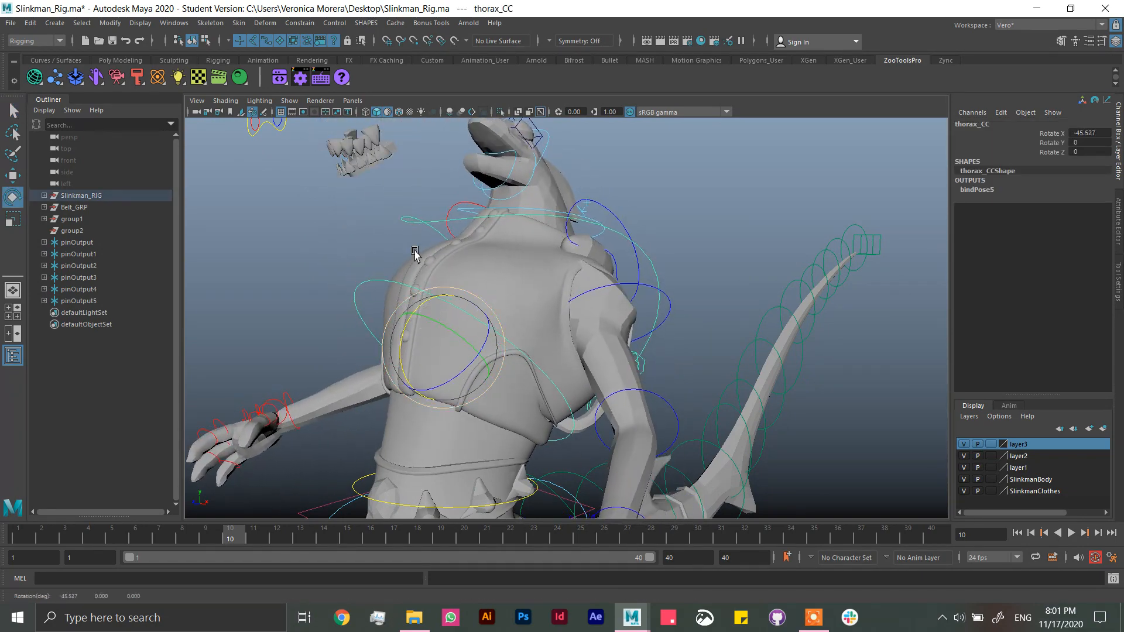
pyautogui.keyDown('alt'); pyautogui.moveTo(465, 194); pyautogui.dragTo(446, 215); pyautogui.keyUp('alt')
pyautogui.keyDown('alt'); pyautogui.moveTo(445, 216); pyautogui.dragTo(542, 237, button='right'); pyautogui.keyUp('alt')
pyautogui.keyDown('alt'); pyautogui.moveTo(543, 237); pyautogui.dragTo(466, 247); pyautogui.keyUp('alt')
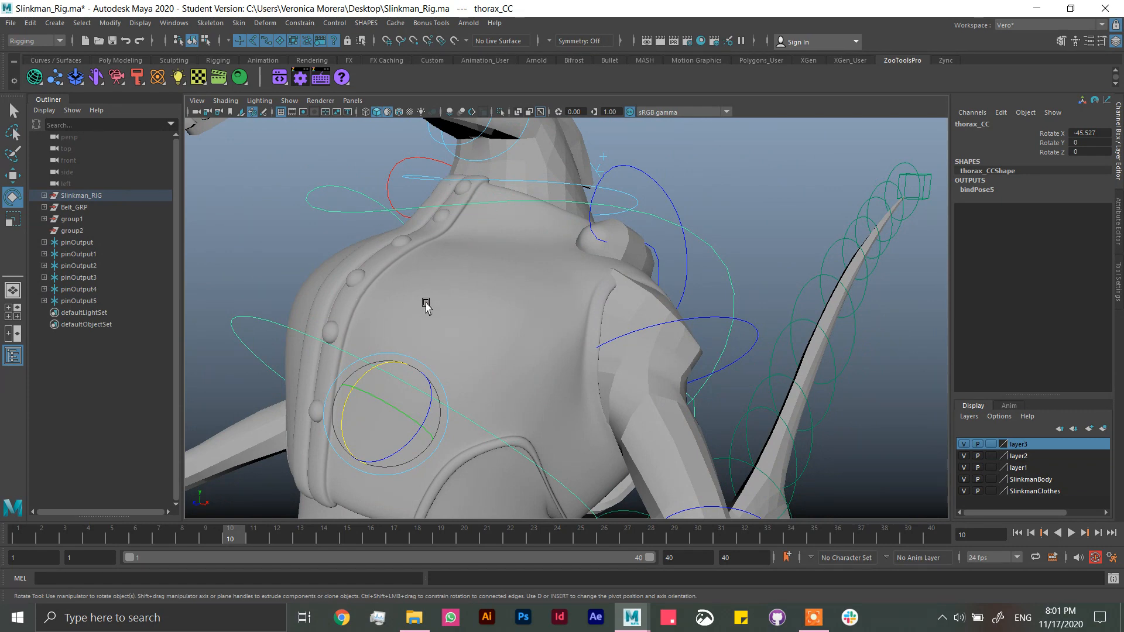
pyautogui.keyDown('alt'); pyautogui.moveTo(427, 303); pyautogui.dragTo(253, 195); pyautogui.keyUp('alt')
# Step: Try moving Button04_GEO on its own, undo the move and clear the selection
pyautogui.click(269, 226)
pyautogui.press('w')
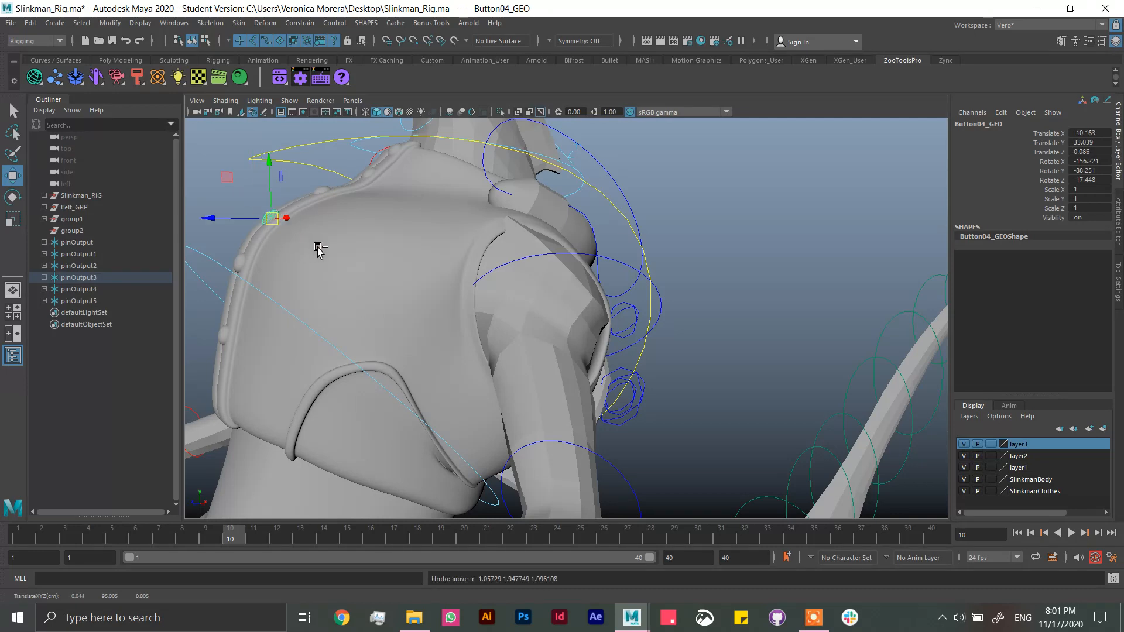
pyautogui.click(785, 192)
pyautogui.keyDown('alt'); pyautogui.moveTo(465, 259); pyautogui.dragTo(490, 249); pyautogui.keyUp('alt')
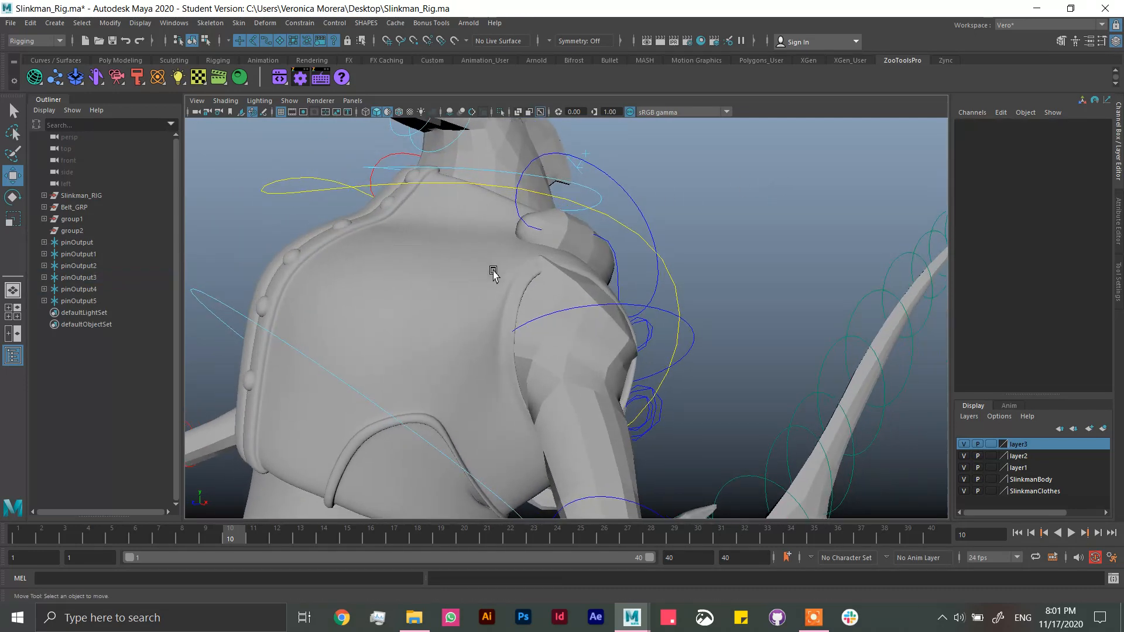
# Step: Undo the test rotation of the thorax_CC control
pyautogui.hotkey('ctrl', 'z')
pyautogui.hotkey('ctrl', 'z')
pyautogui.hotkey('ctrl', 'z')
# Step: Parent the six locators pinOutput to pinOutput5 under group2
pyautogui.keyDown('alt'); pyautogui.moveTo(492, 287); pyautogui.dragTo(743, 271); pyautogui.keyUp('alt')
pyautogui.scroll(-6, 697, 316)
pyautogui.keyDown('alt'); pyautogui.moveTo(712, 357); pyautogui.dragTo(723, 260, button='middle'); pyautogui.keyUp('alt')
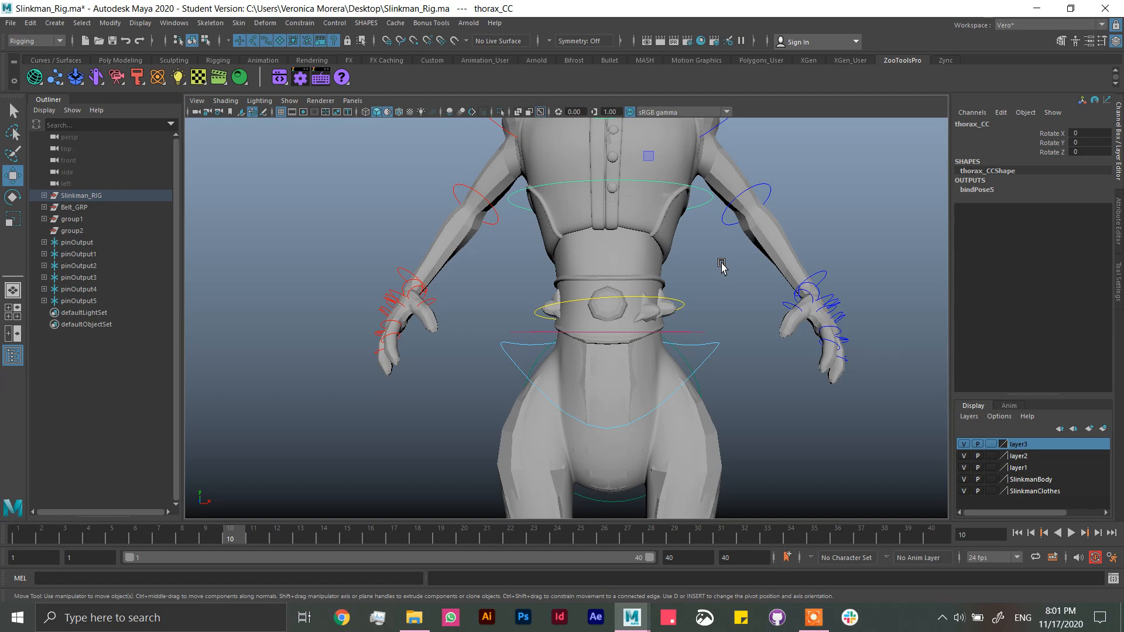
pyautogui.keyDown('alt'); pyautogui.moveTo(772, 308); pyautogui.dragTo(665, 317); pyautogui.keyUp('alt')
pyautogui.keyDown('alt'); pyautogui.moveTo(665, 317); pyautogui.dragTo(708, 336, button='right'); pyautogui.keyUp('alt')
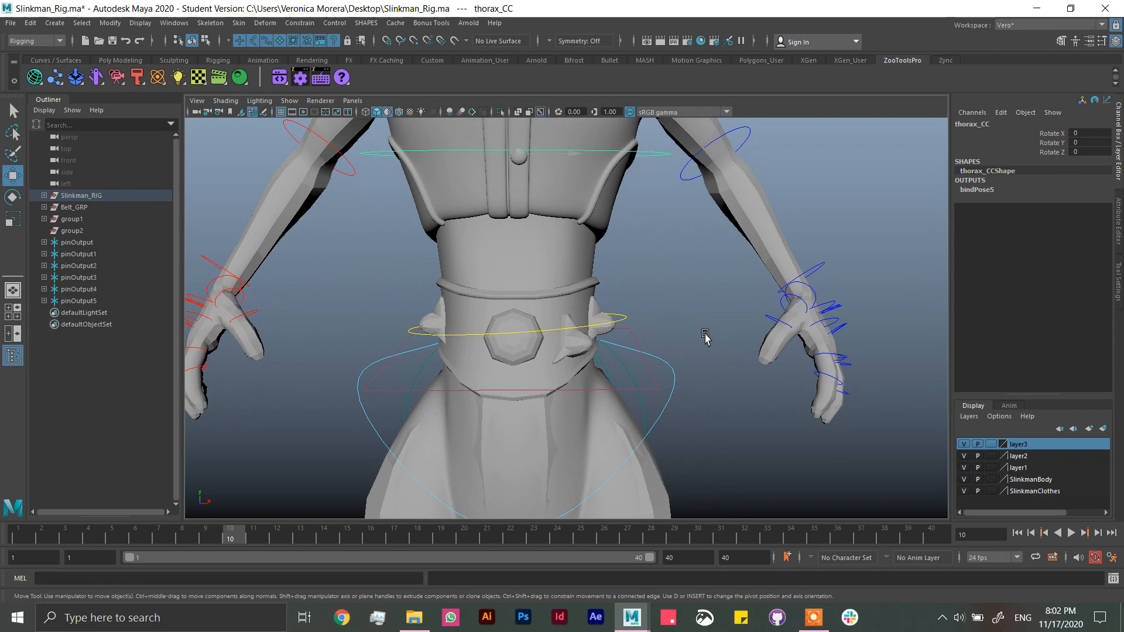
pyautogui.click(523, 304)
pyautogui.moveTo(93, 253); pyautogui.dragTo(92, 297)
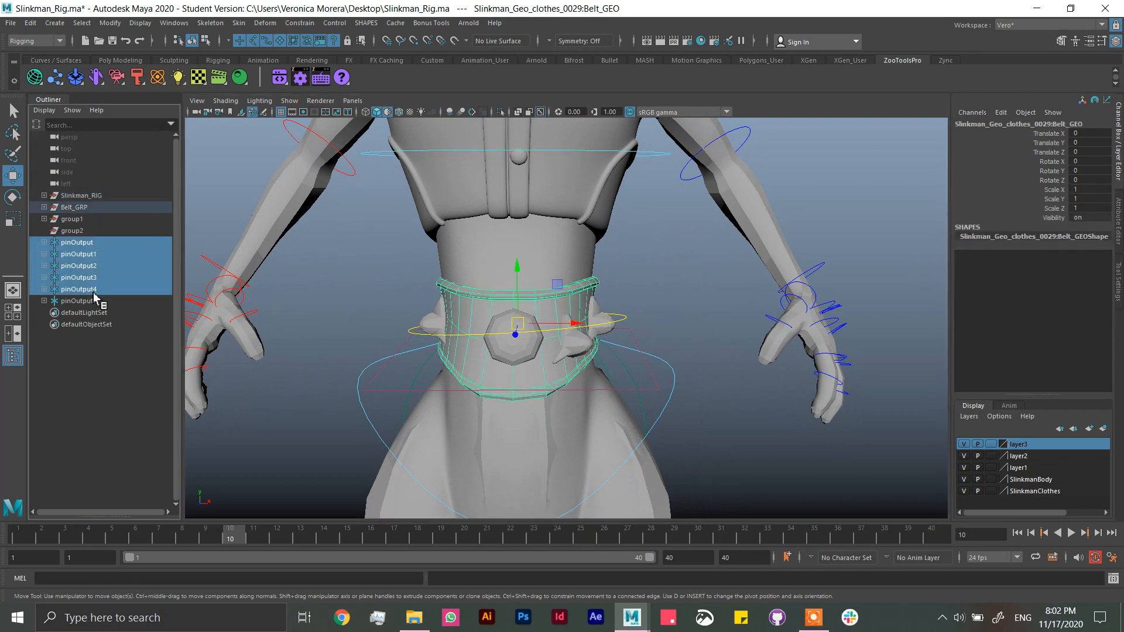
pyautogui.keyDown('shift'); pyautogui.click(79, 232); pyautogui.keyUp('shift')
pyautogui.press('p')
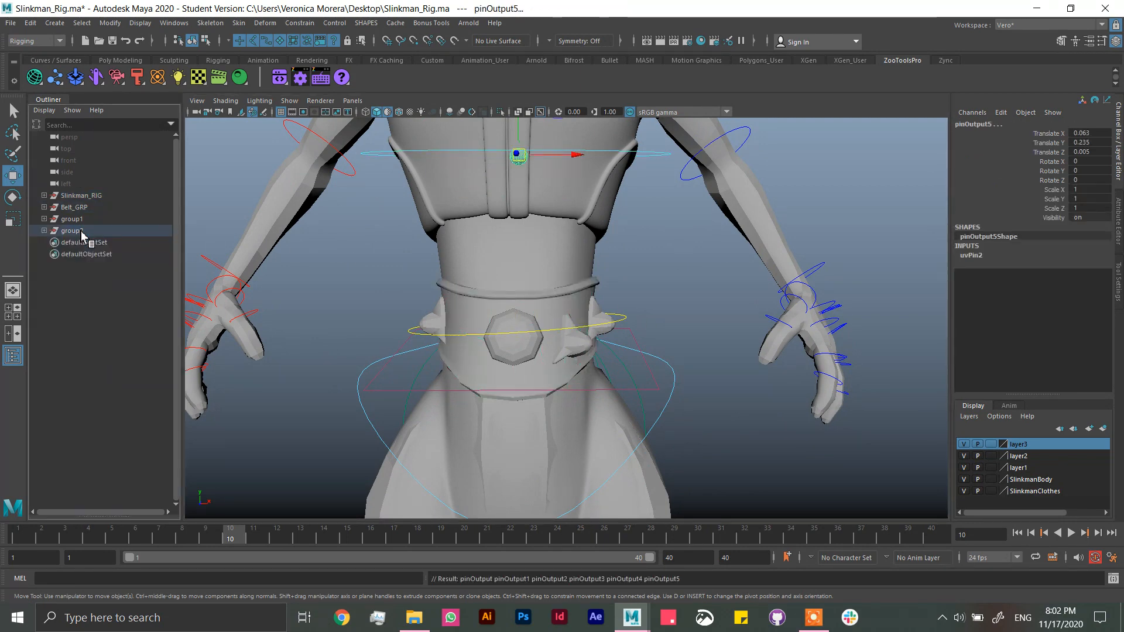
# Step: Hide group2 and save the scene, accepting the student version notice
pyautogui.click(89, 232)
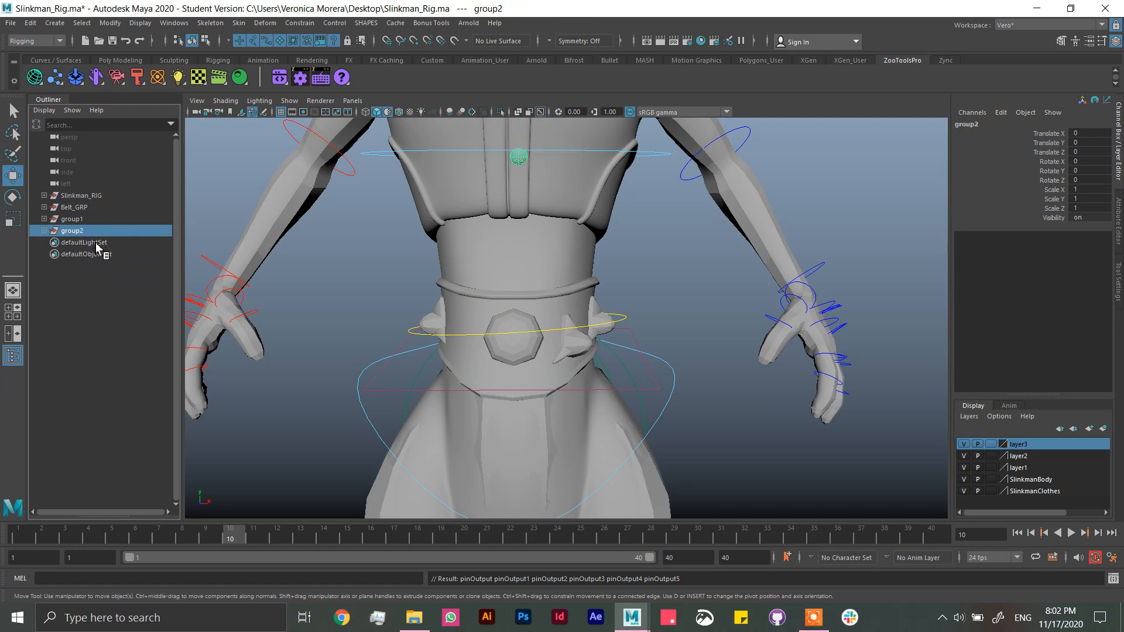
pyautogui.press('h')
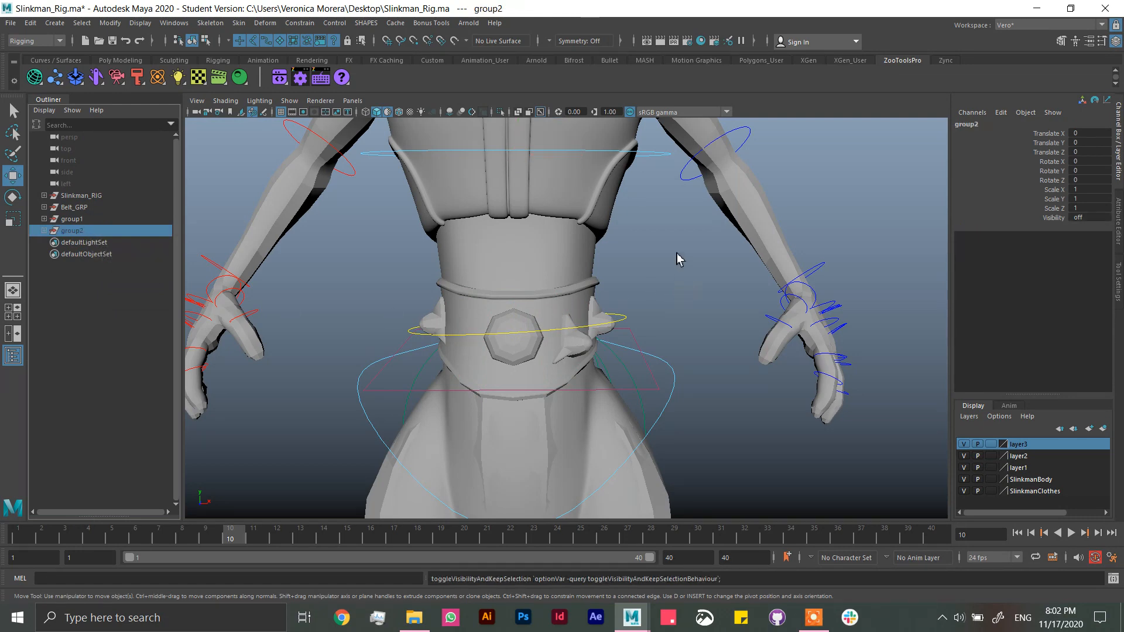
pyautogui.keyDown('alt'); pyautogui.moveTo(677, 260); pyautogui.dragTo(668, 287); pyautogui.keyUp('alt')
pyautogui.hotkey('ctrl', 's')
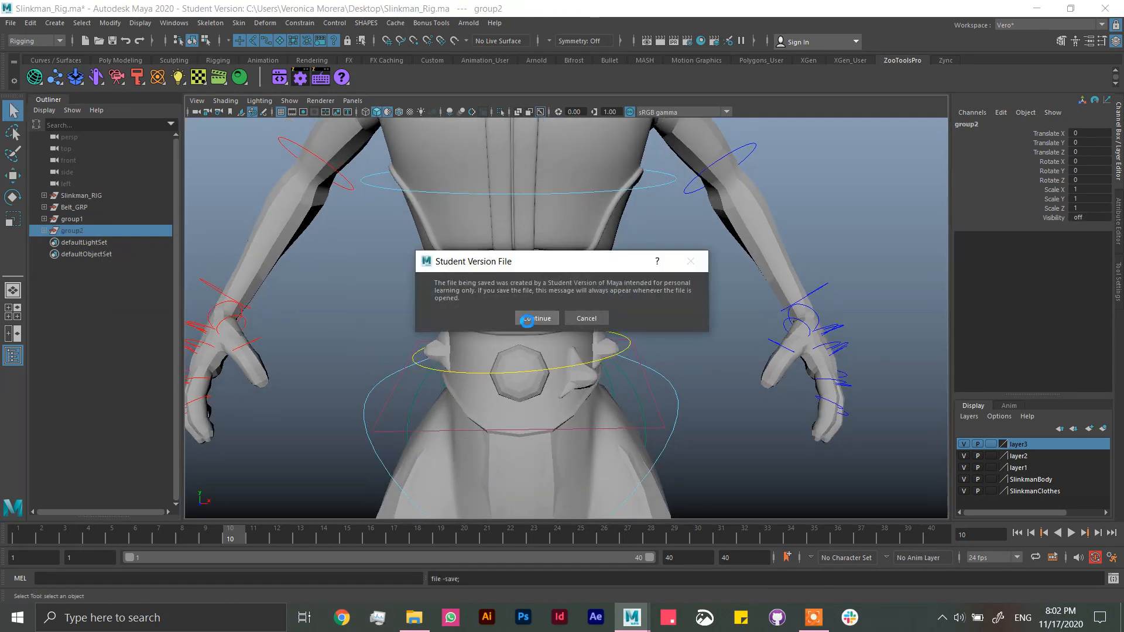
pyautogui.click(537, 319)
# Step: Expand Belt_GRP and compare its two belt meshes, ending with the inner Belt_GEO selected
pyautogui.moveTo(537, 334)
pyautogui.keyDown('alt'); pyautogui.mouseDown()
pyautogui.moveTo(544, 306)
pyautogui.moveTo(537, 330)
pyautogui.mouseUp(); pyautogui.keyUp('alt')
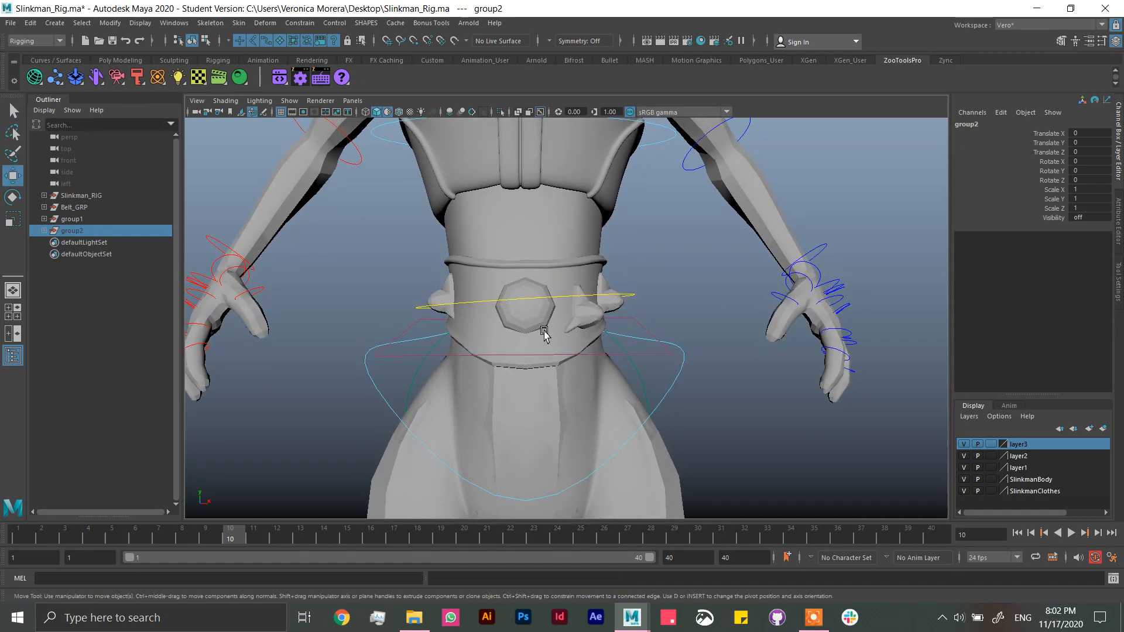
pyautogui.click(537, 329)
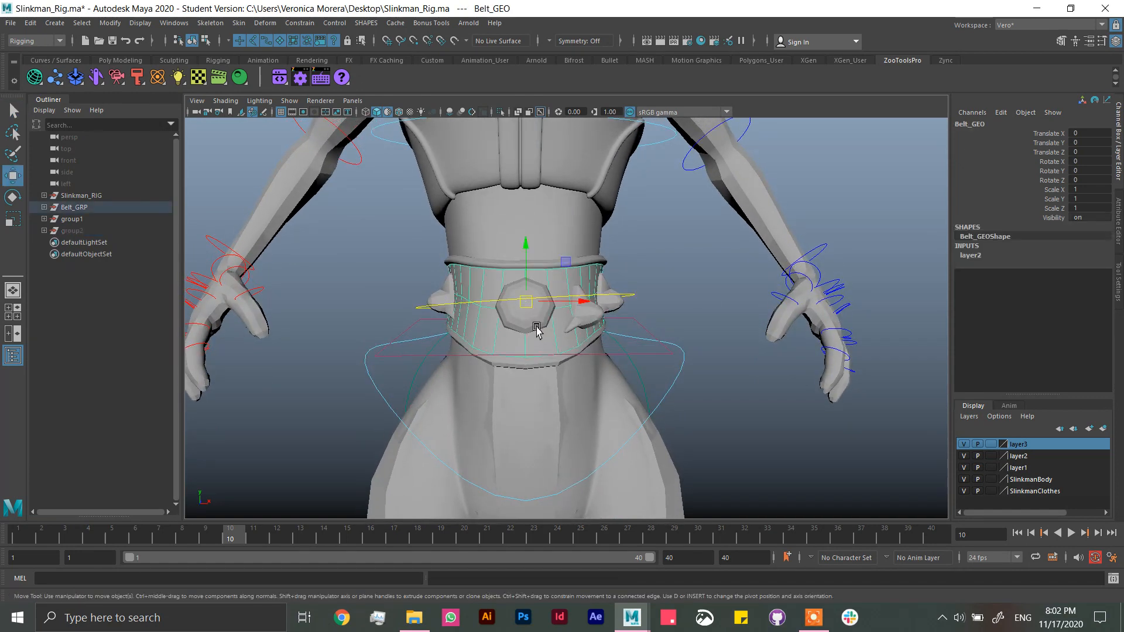
pyautogui.click(44, 206)
pyautogui.click(88, 218)
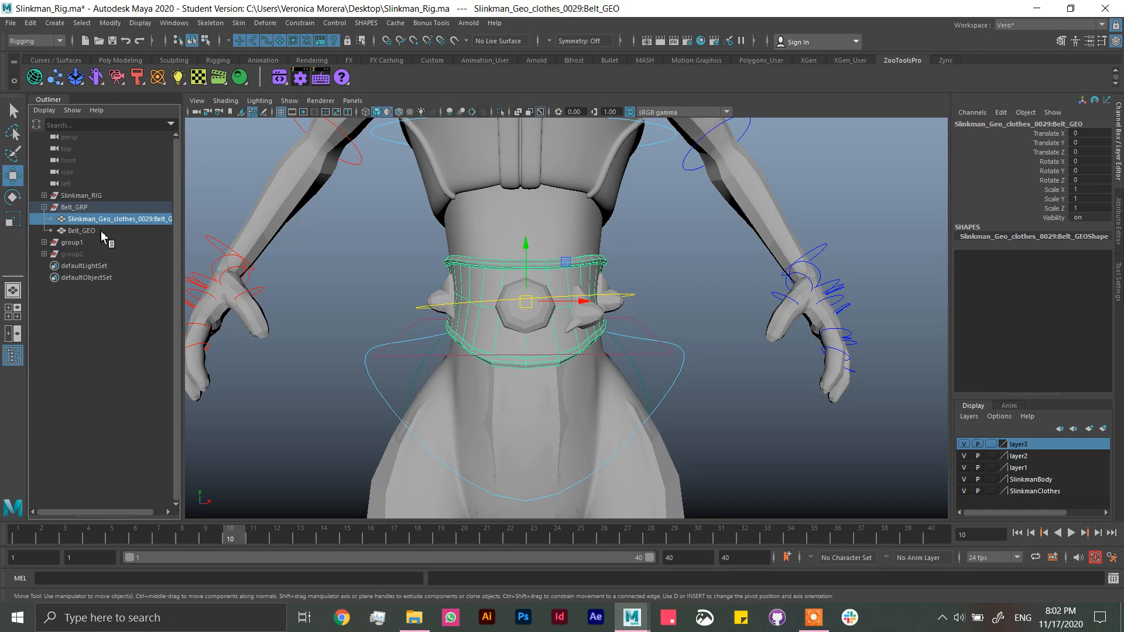
pyautogui.keyDown('alt'); pyautogui.moveTo(587, 316); pyautogui.dragTo(533, 323); pyautogui.keyUp('alt')
pyautogui.click(88, 230)
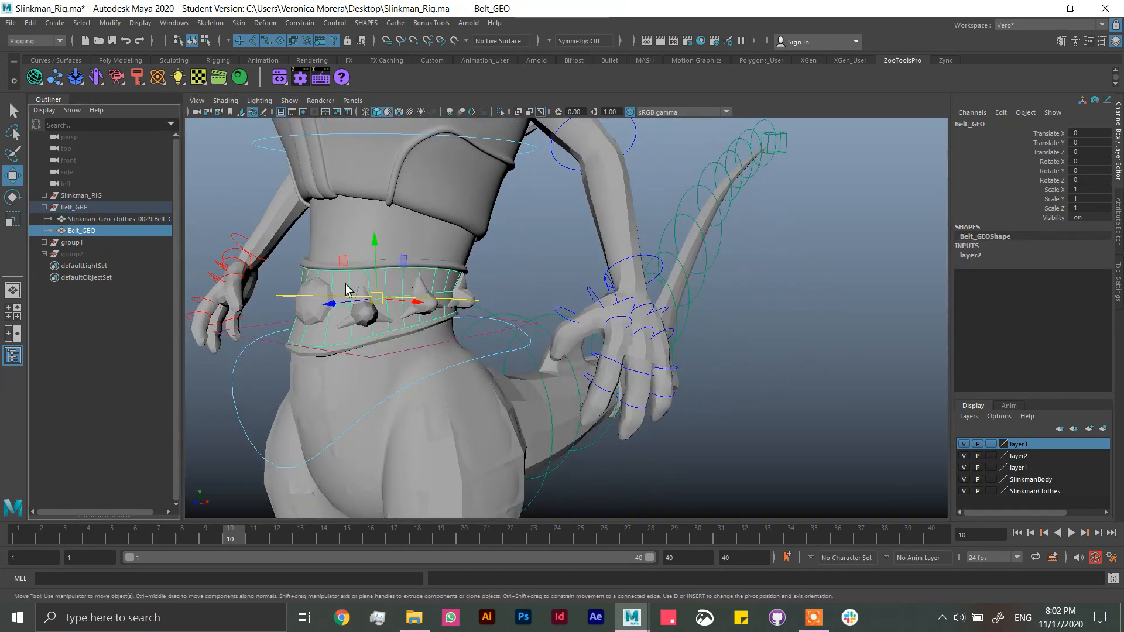
# Step: Isolate Belt_GEO to examine the simple belt surface from several angles, and show the whole character again
pyautogui.keyDown('alt'); pyautogui.moveTo(351, 291); pyautogui.dragTo(587, 294); pyautogui.keyUp('alt')
pyautogui.click(500, 112)
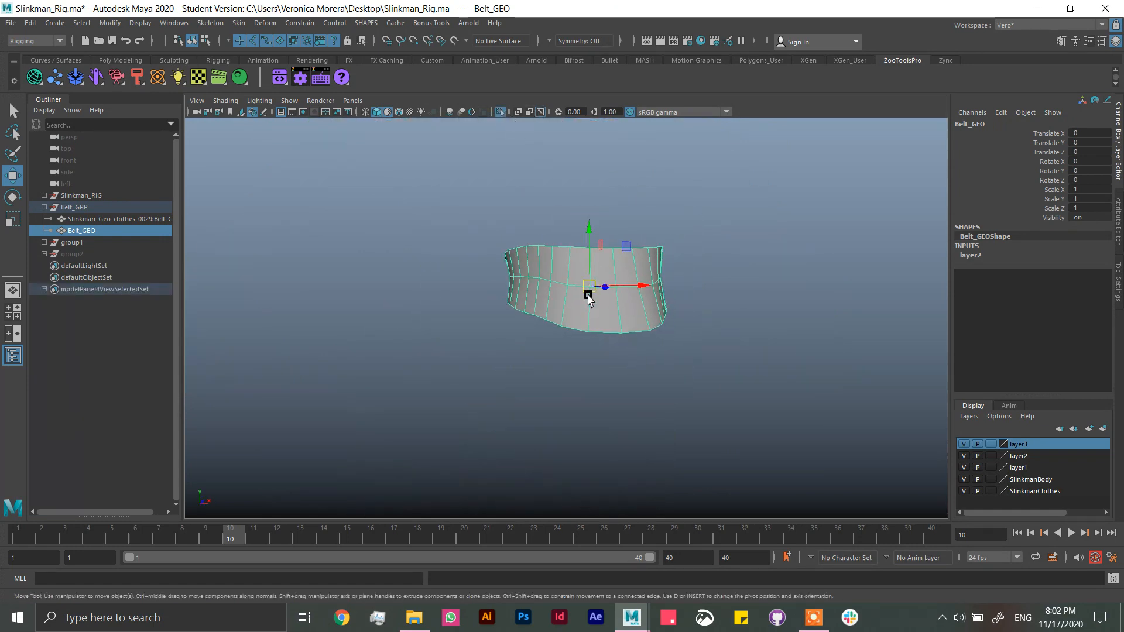
pyautogui.keyDown('alt'); pyautogui.moveTo(656, 322); pyautogui.dragTo(611, 305); pyautogui.keyUp('alt')
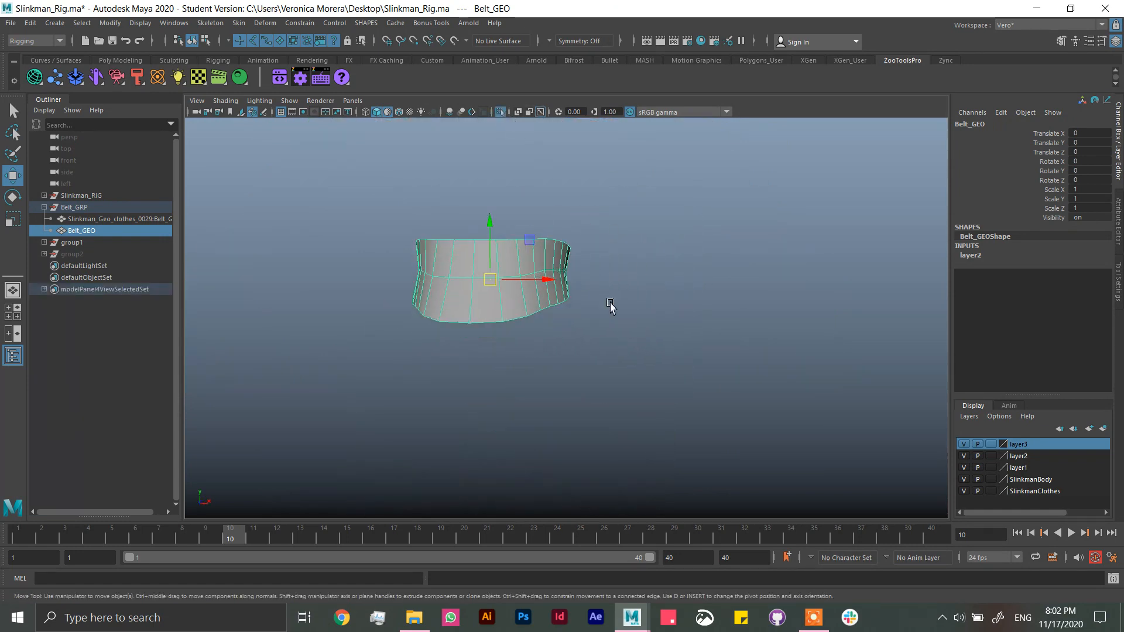
pyautogui.keyDown('alt'); pyautogui.moveTo(624, 250); pyautogui.dragTo(546, 300); pyautogui.keyUp('alt')
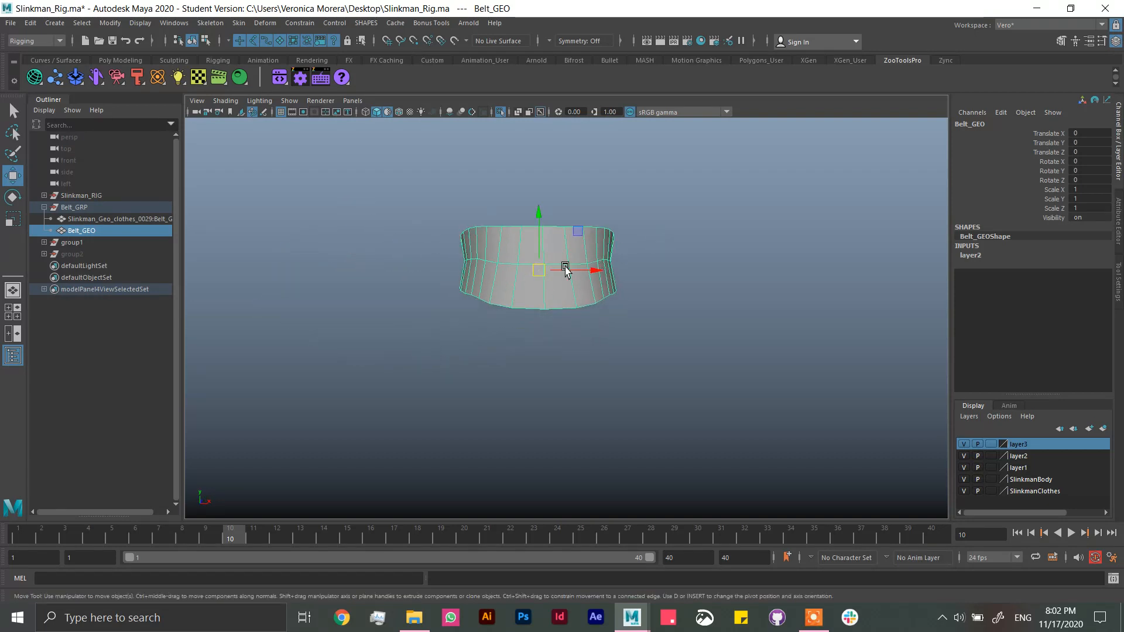
pyautogui.click(500, 112)
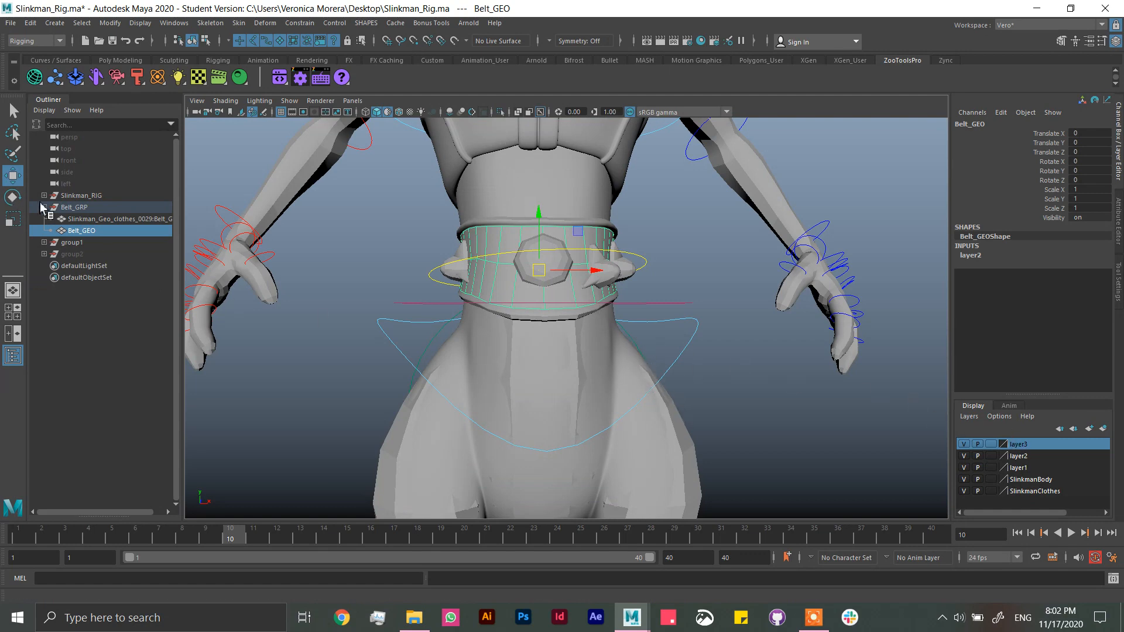
# Step: Isolate Belt_GEO together with the belt ornaments in group1
pyautogui.keyDown('ctrl'); pyautogui.click(86, 243); pyautogui.keyUp('ctrl')
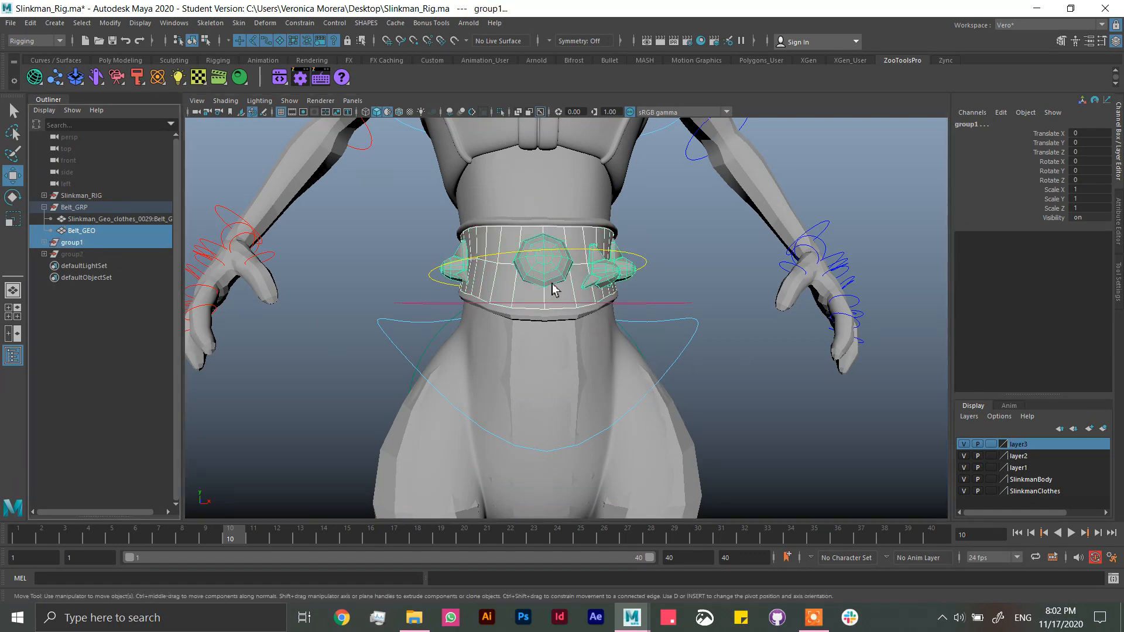
pyautogui.keyDown('alt'); pyautogui.moveTo(594, 291); pyautogui.dragTo(509, 331); pyautogui.keyUp('alt')
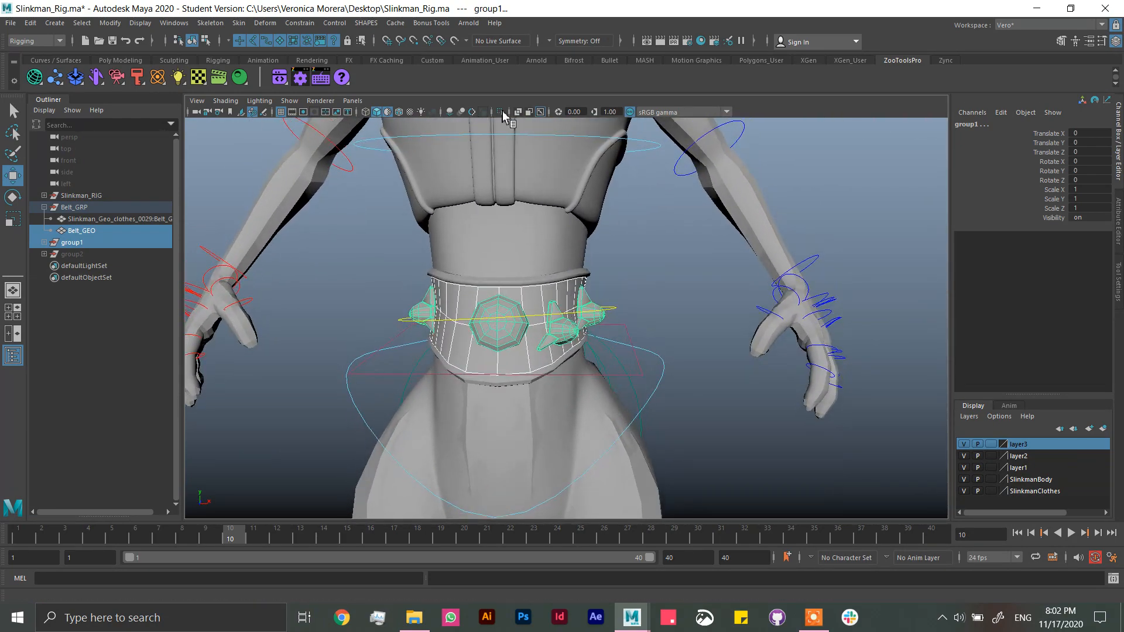
pyautogui.click(502, 112)
pyautogui.click(688, 306)
pyautogui.keyDown('alt'); pyautogui.moveTo(655, 333); pyautogui.dragTo(670, 342); pyautogui.keyUp('alt')
# Step: Put the belt ornaments in a new display layer and set that layer to template so only the belt stays selectable
pyautogui.moveTo(401, 287); pyautogui.dragTo(707, 410)
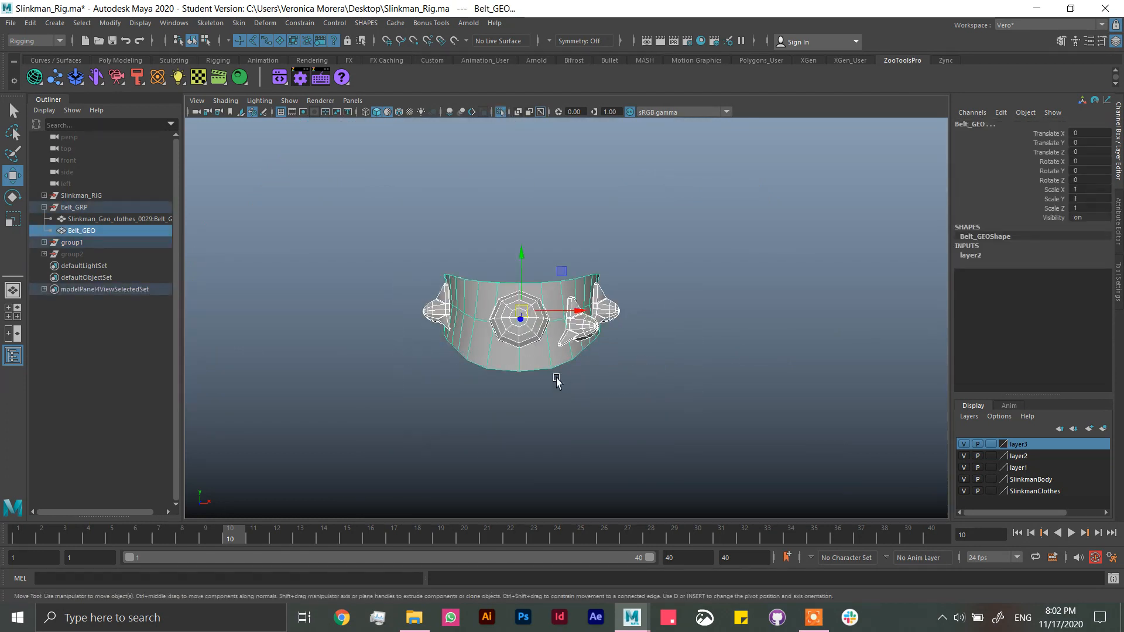
pyautogui.keyDown('shift'); pyautogui.click(541, 368); pyautogui.keyUp('shift')
pyautogui.click(1103, 428)
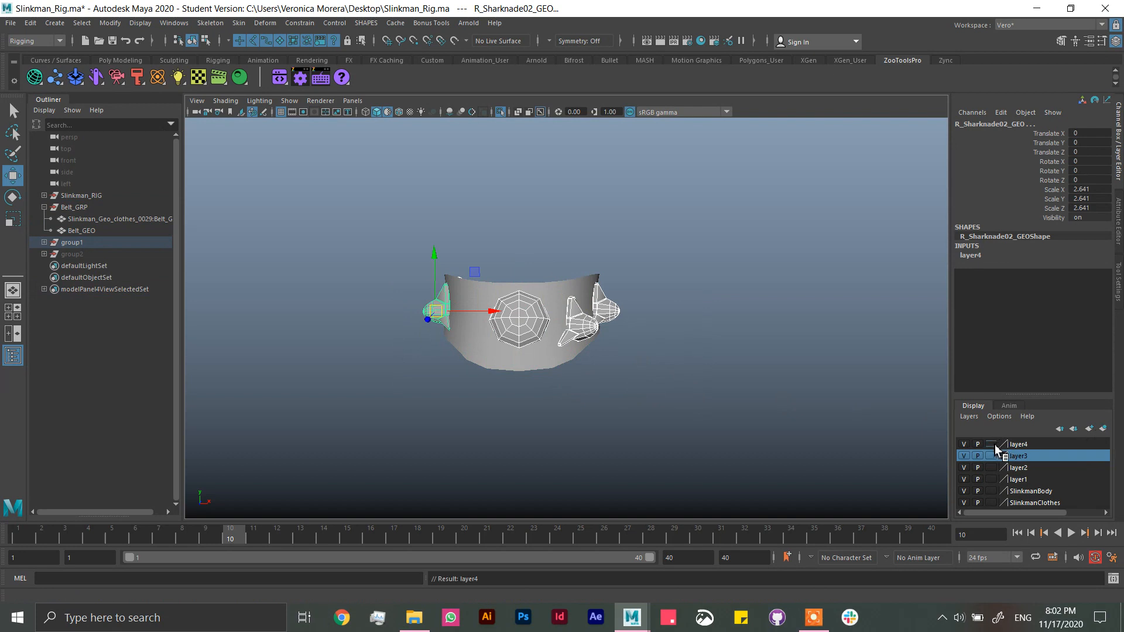
pyautogui.click(991, 445)
pyautogui.click(668, 309)
pyautogui.keyDown('alt'); pyautogui.moveTo(669, 309); pyautogui.dragTo(595, 281); pyautogui.keyUp('alt')
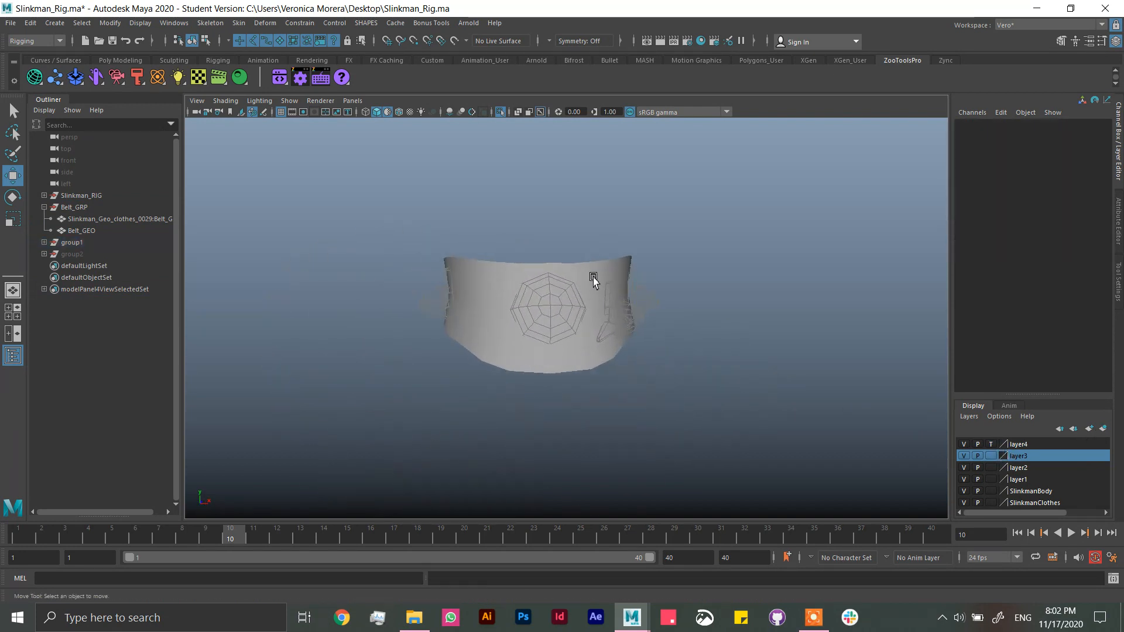
# Step: Expand group2 and rename its first locator, pinOutput, to pinOutput0
pyautogui.click(593, 284)
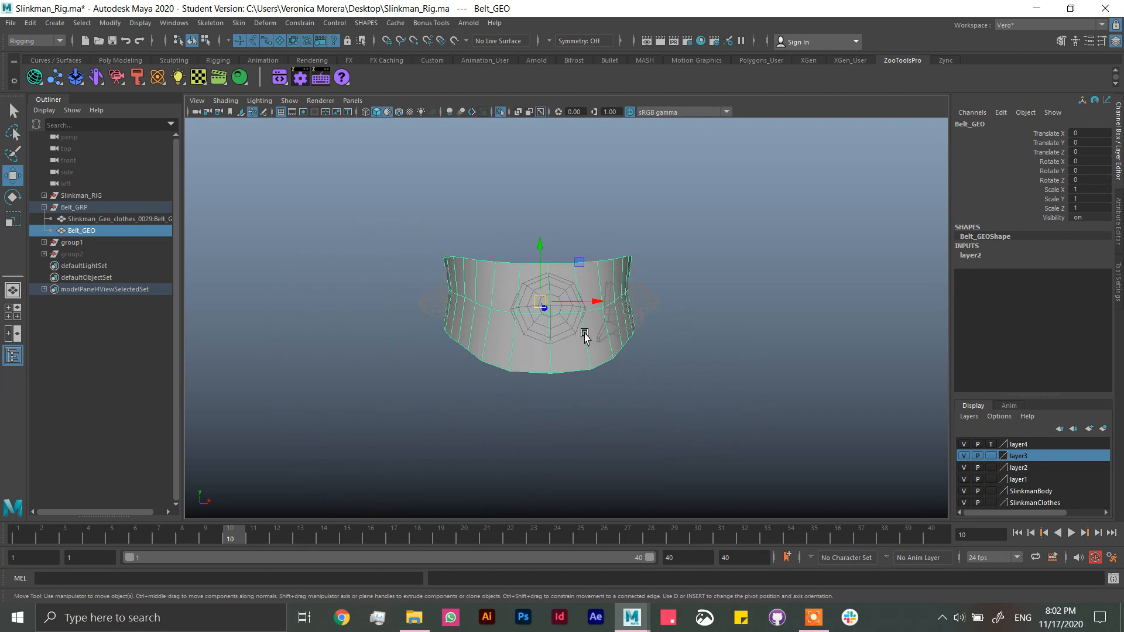
pyautogui.keyDown('alt'); pyautogui.moveTo(584, 334); pyautogui.dragTo(537, 270); pyautogui.keyUp('alt')
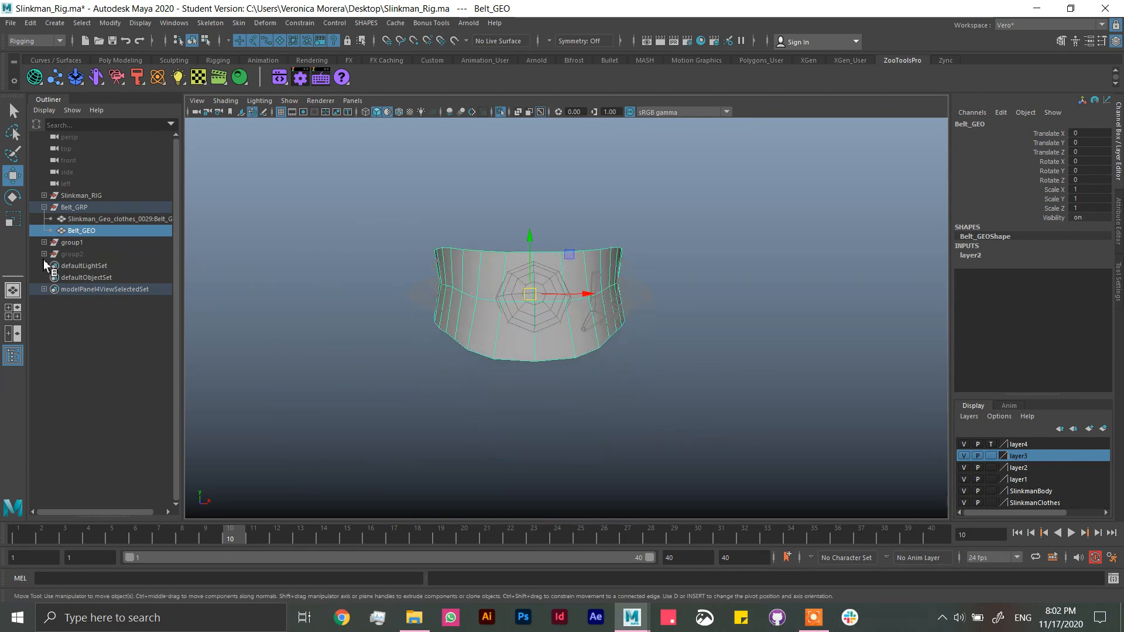
pyautogui.moveTo(46, 243); pyautogui.dragTo(101, 270, button='middle')
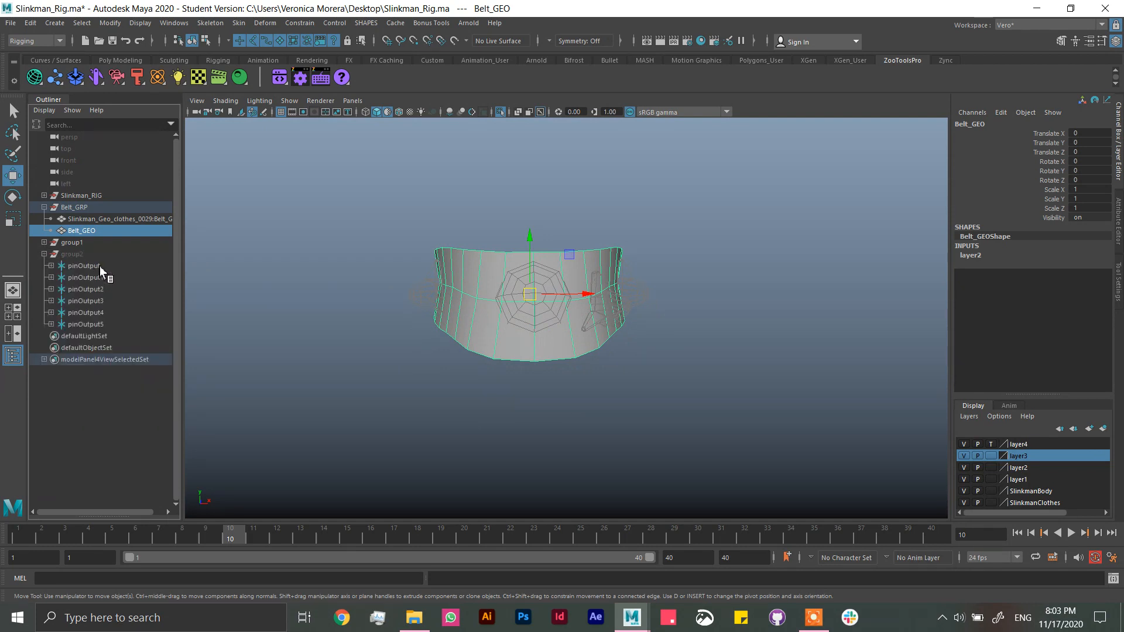
pyautogui.moveTo(105, 266); pyautogui.dragTo(515, 320, button='middle')
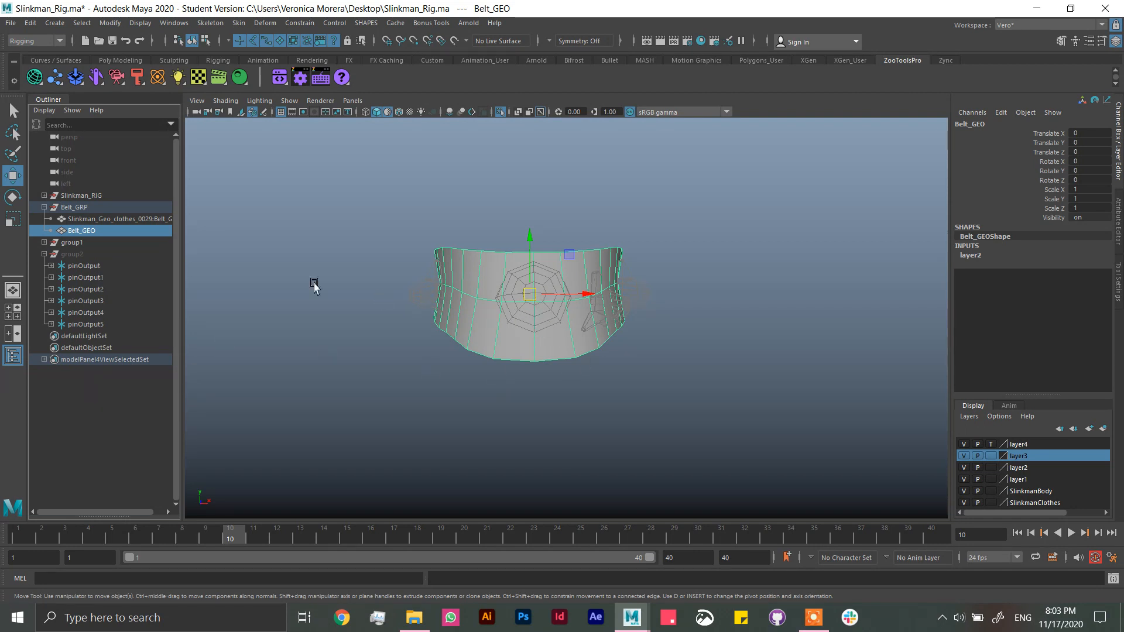
pyautogui.moveTo(97, 271); pyautogui.dragTo(116, 269, button='middle')
pyautogui.doubleClick(116, 267)
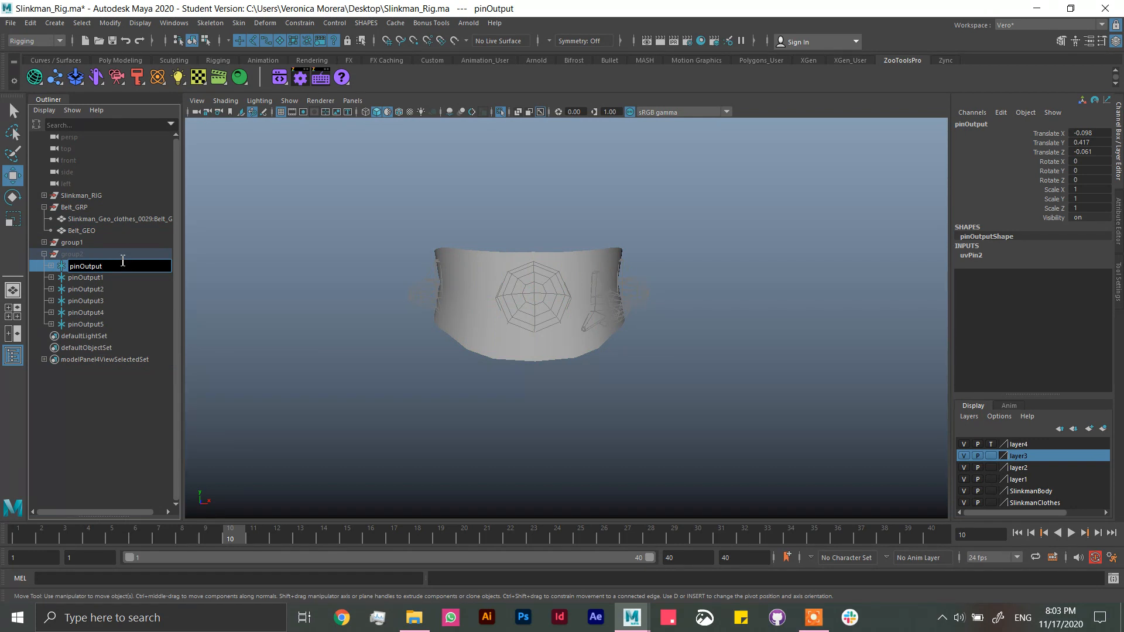
pyautogui.press('Return')
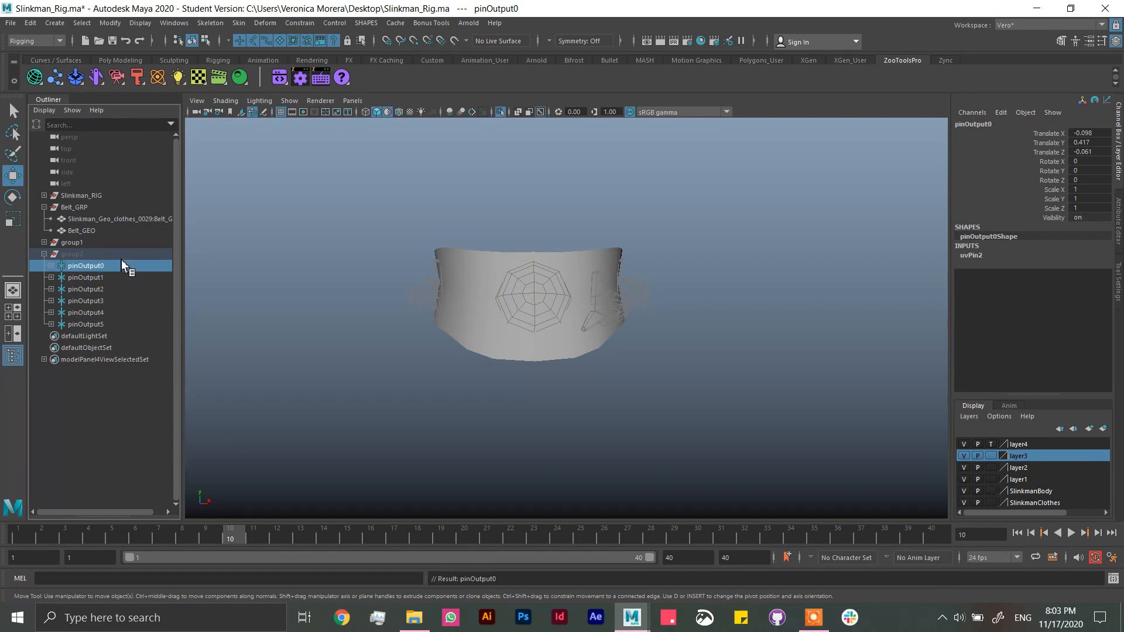
# Step: Switch Belt_GEO to vertex mode and start selecting the middle-row vertices that lie behind the templated ornaments
pyautogui.click(458, 283)
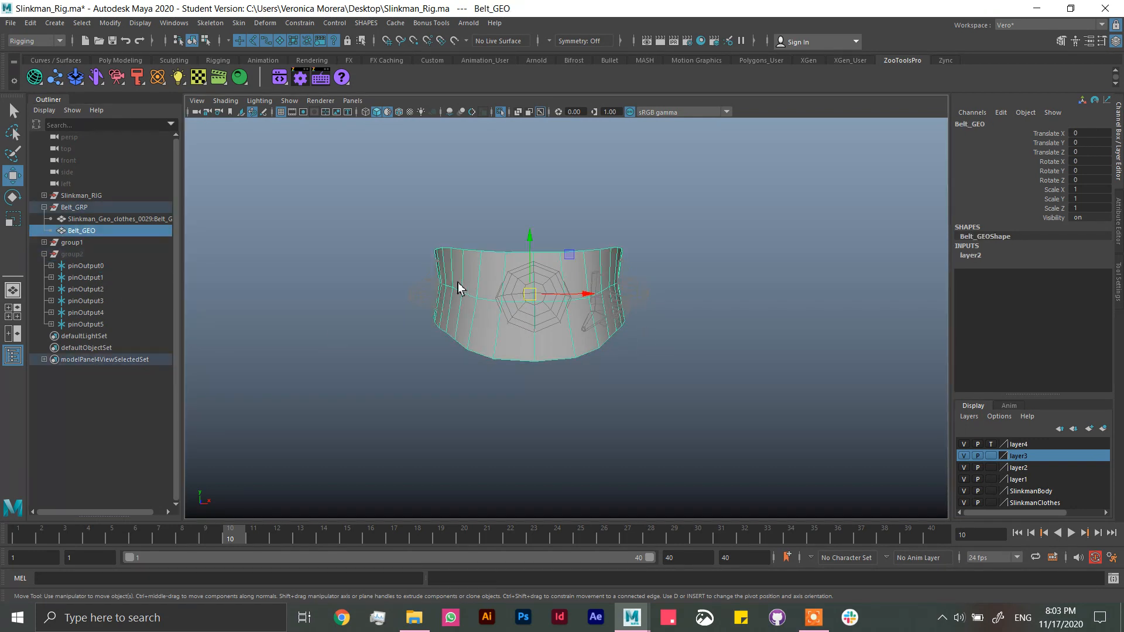
pyautogui.rightClick(462, 286)
pyautogui.click(405, 287)
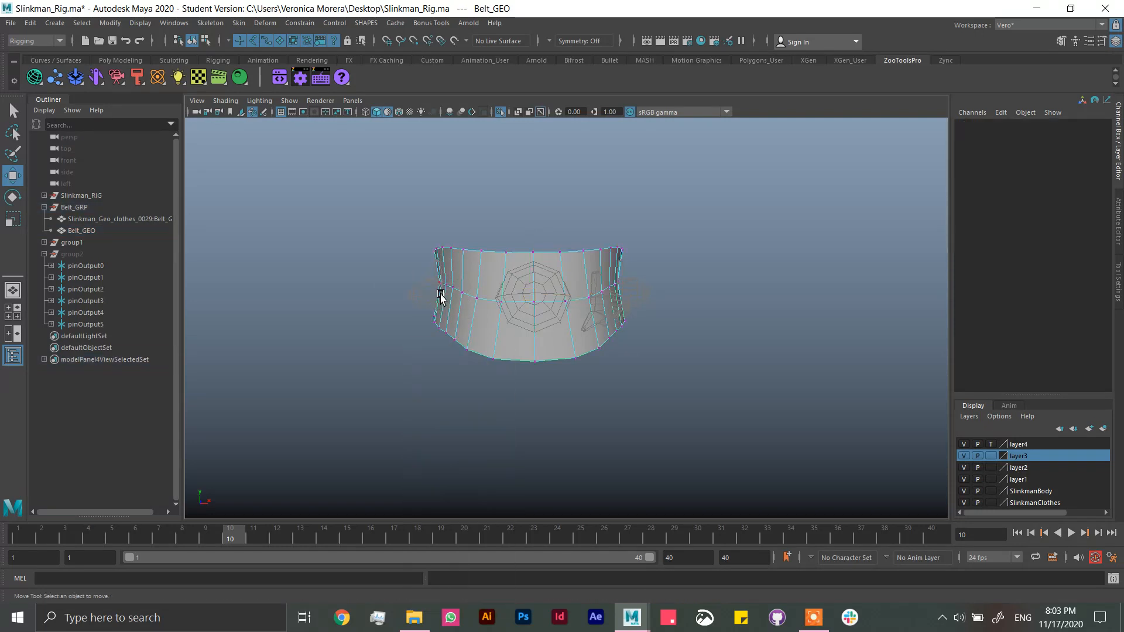
pyautogui.keyDown('alt'); pyautogui.moveTo(532, 336); pyautogui.dragTo(705, 357); pyautogui.keyUp('alt')
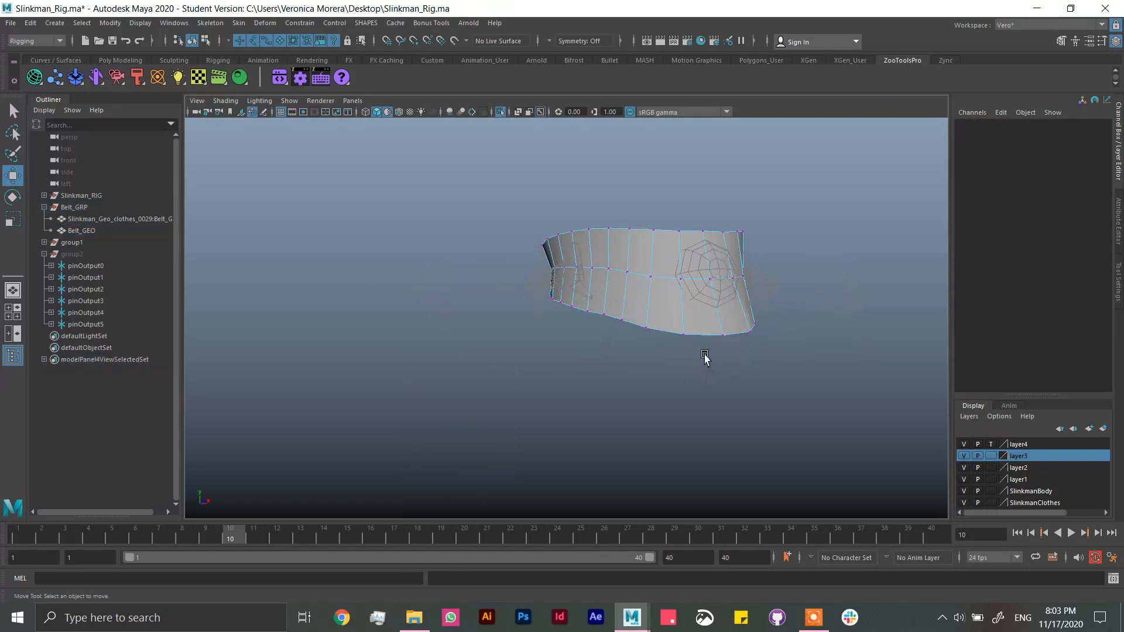
pyautogui.click(715, 279)
pyautogui.keyDown('alt'); pyautogui.moveTo(713, 299); pyautogui.dragTo(580, 253); pyautogui.keyUp('alt')
pyautogui.keyDown('shift'); pyautogui.click(752, 275); pyautogui.keyUp('shift')
# Step: Show the whole character, expand group1, and add the middle-row belt vertices behind the remaining ornaments to the selection
pyautogui.click(500, 112)
pyautogui.keyDown('alt'); pyautogui.moveTo(485, 133); pyautogui.dragTo(675, 309); pyautogui.keyUp('alt')
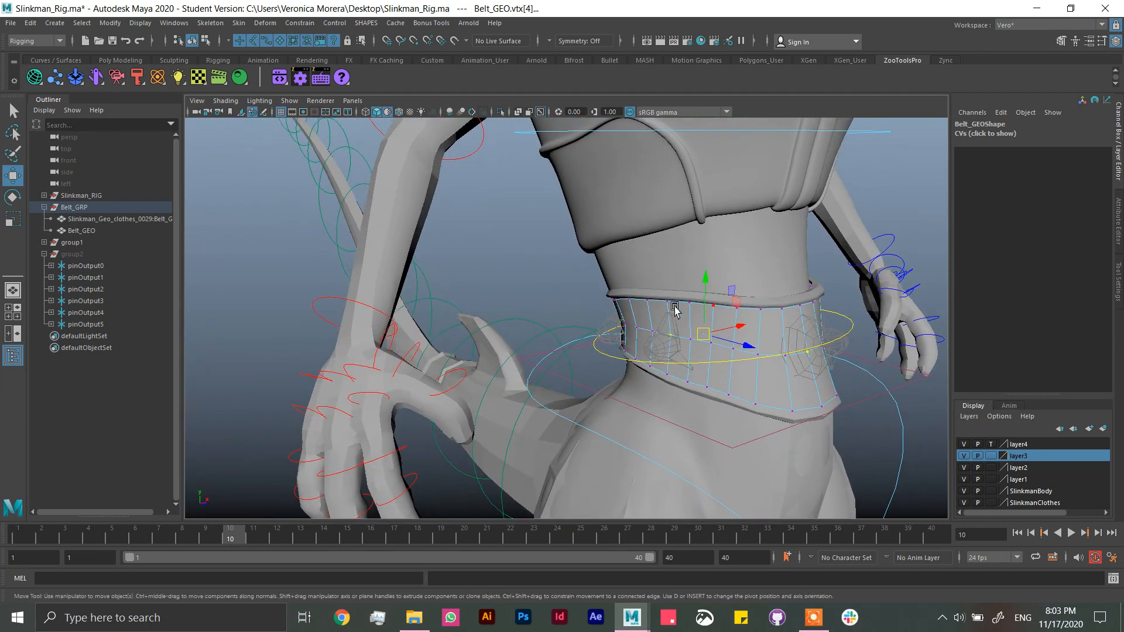
pyautogui.click(44, 242)
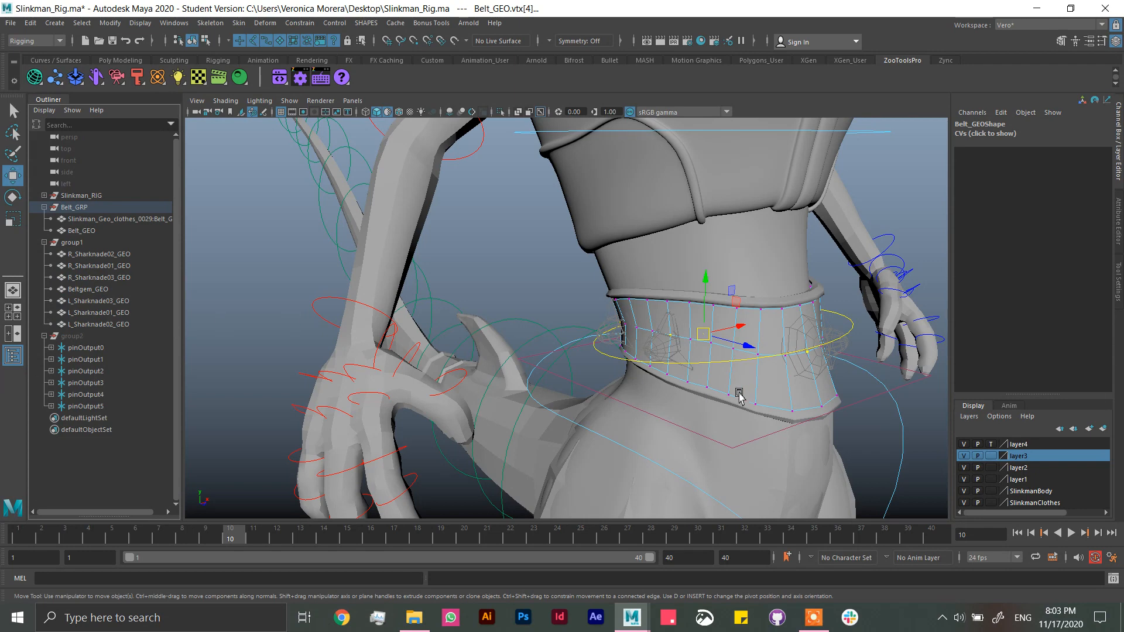
pyautogui.keyDown('alt'); pyautogui.moveTo(740, 395); pyautogui.dragTo(630, 350); pyautogui.keyUp('alt')
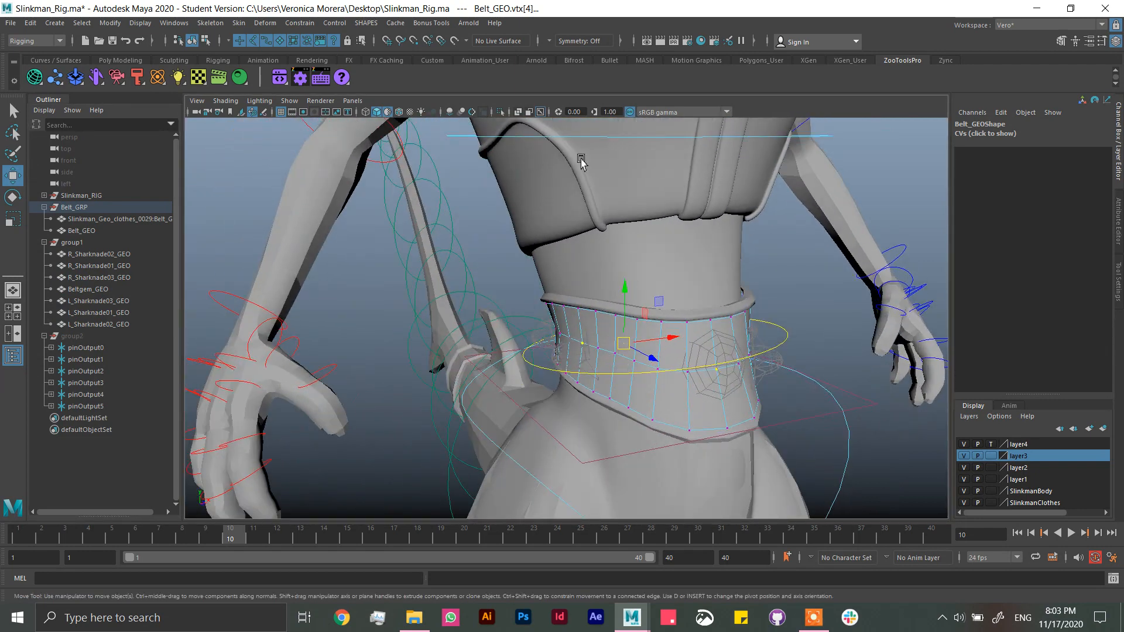
pyautogui.click(500, 112)
pyautogui.keyDown('alt'); pyautogui.moveTo(576, 270); pyautogui.dragTo(476, 220); pyautogui.keyUp('alt')
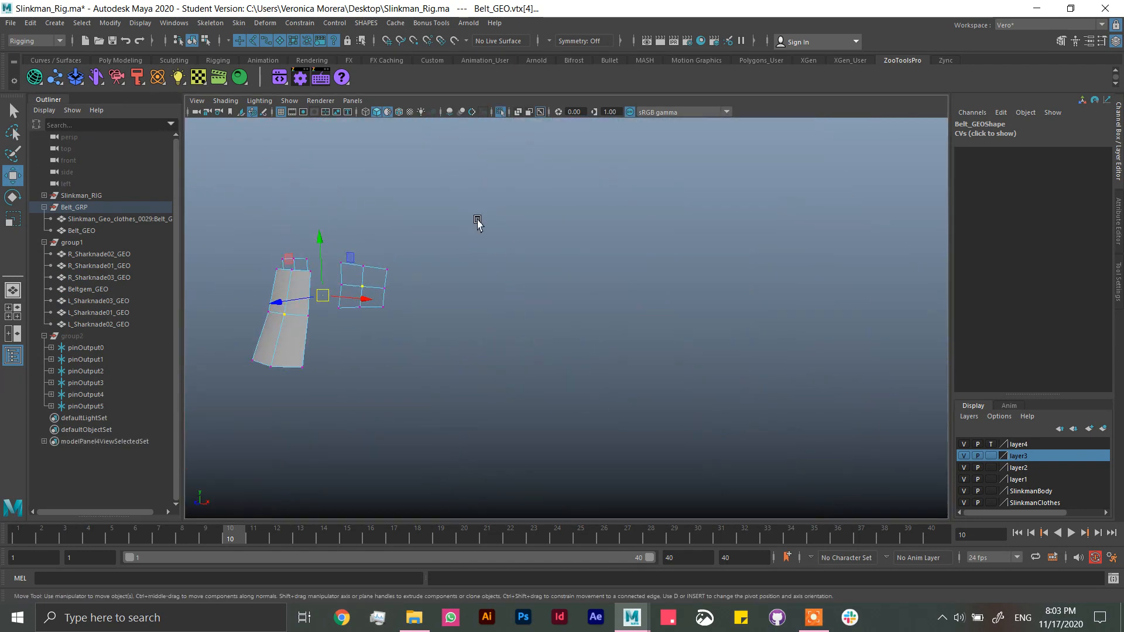
pyautogui.click(502, 112)
pyautogui.keyDown('alt'); pyautogui.moveTo(454, 304); pyautogui.dragTo(298, 291); pyautogui.keyUp('alt')
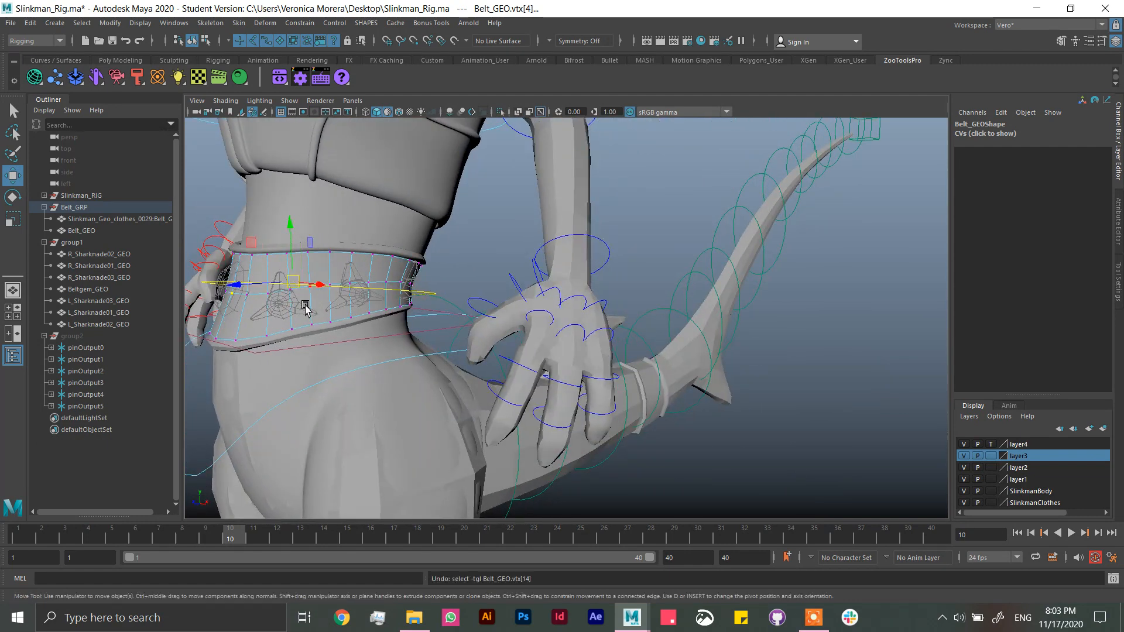
pyautogui.press('q')
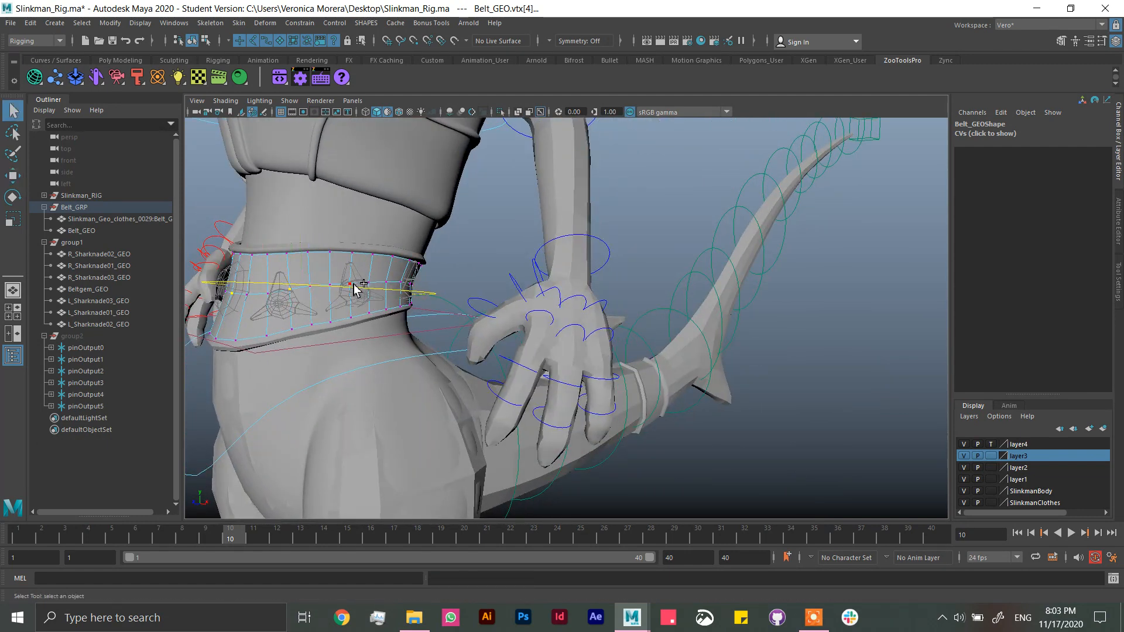
pyautogui.keyDown('alt'); pyautogui.moveTo(473, 354); pyautogui.dragTo(366, 355); pyautogui.keyUp('alt')
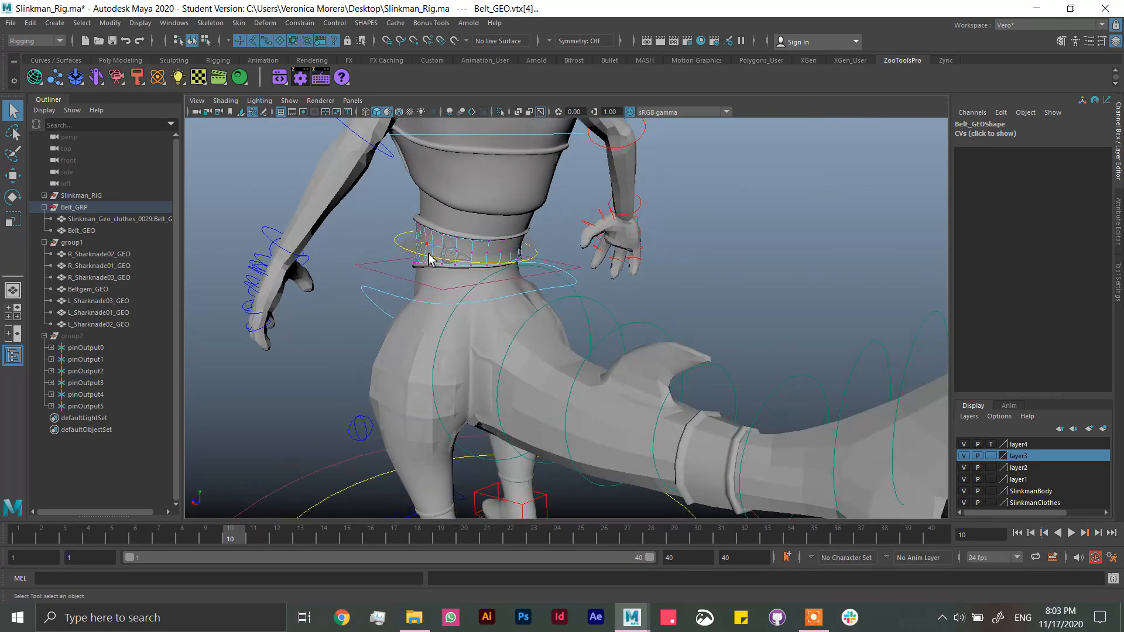
pyautogui.keyDown('alt'); pyautogui.moveTo(454, 307); pyautogui.dragTo(557, 258); pyautogui.keyUp('alt')
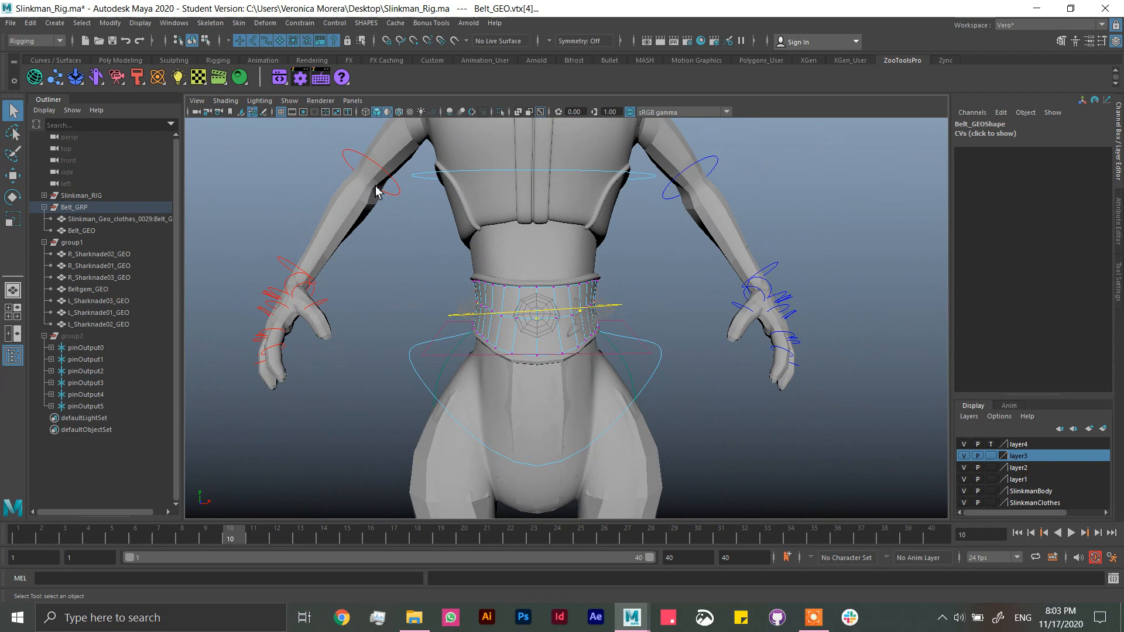
# Step: Create Rivet constraints on the selected Belt_GEO vertices and check the locators against the ornaments
pyautogui.click(265, 23)
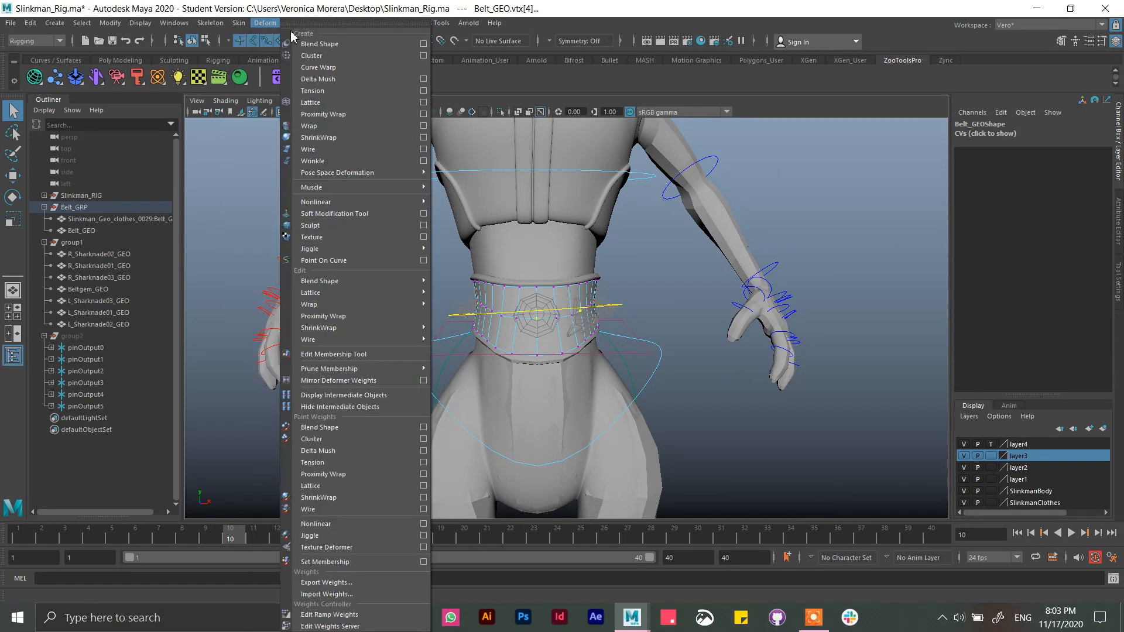
pyautogui.click(268, 22)
pyautogui.click(304, 24)
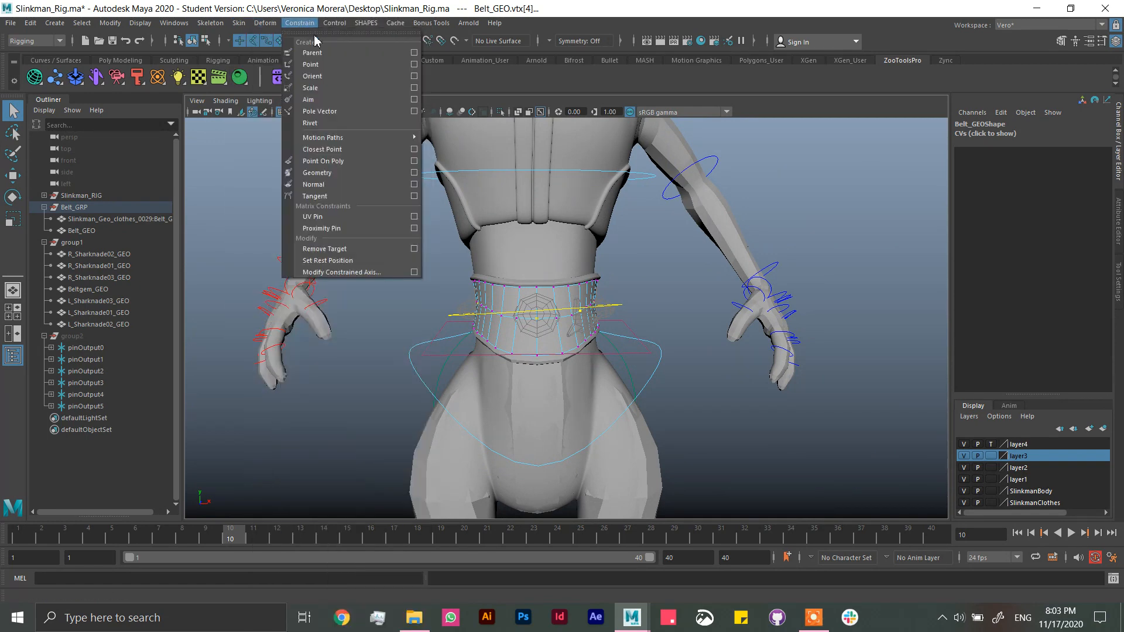
pyautogui.click(311, 123)
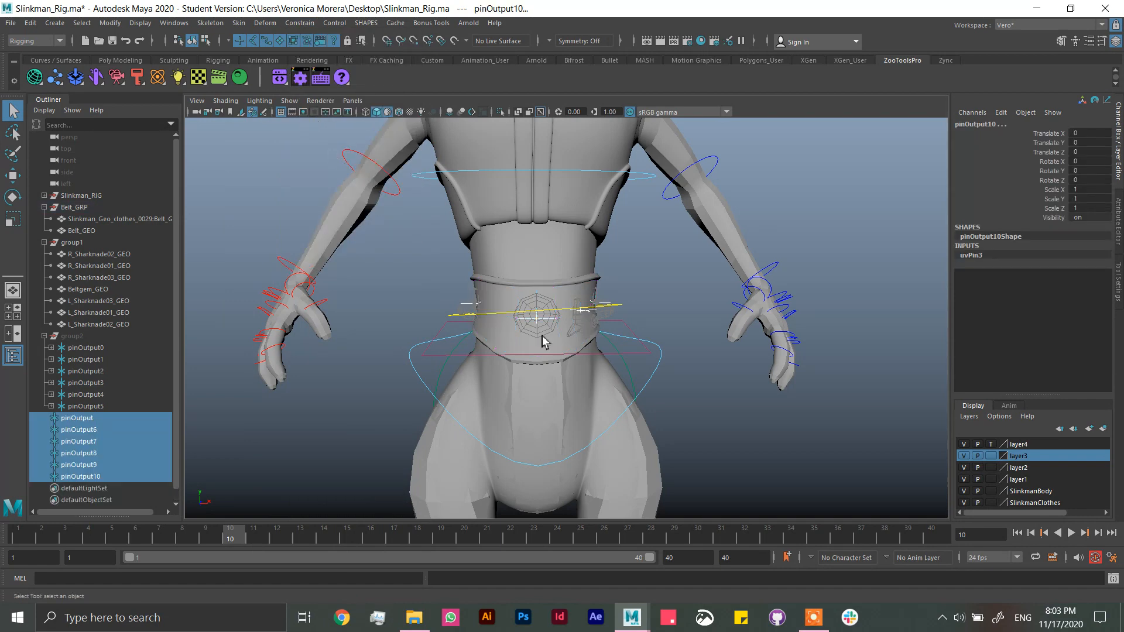
pyautogui.moveTo(671, 372)
pyautogui.keyDown('alt'); pyautogui.mouseDown()
pyautogui.moveTo(658, 346)
pyautogui.moveTo(693, 381)
pyautogui.moveTo(663, 363)
pyautogui.mouseUp(); pyautogui.keyUp('alt')
pyautogui.keyDown('alt'); pyautogui.moveTo(583, 208); pyautogui.dragTo(622, 304); pyautogui.keyUp('alt')
pyautogui.keyDown('alt'); pyautogui.moveTo(622, 303); pyautogui.dragTo(640, 335, button='right'); pyautogui.keyUp('alt')
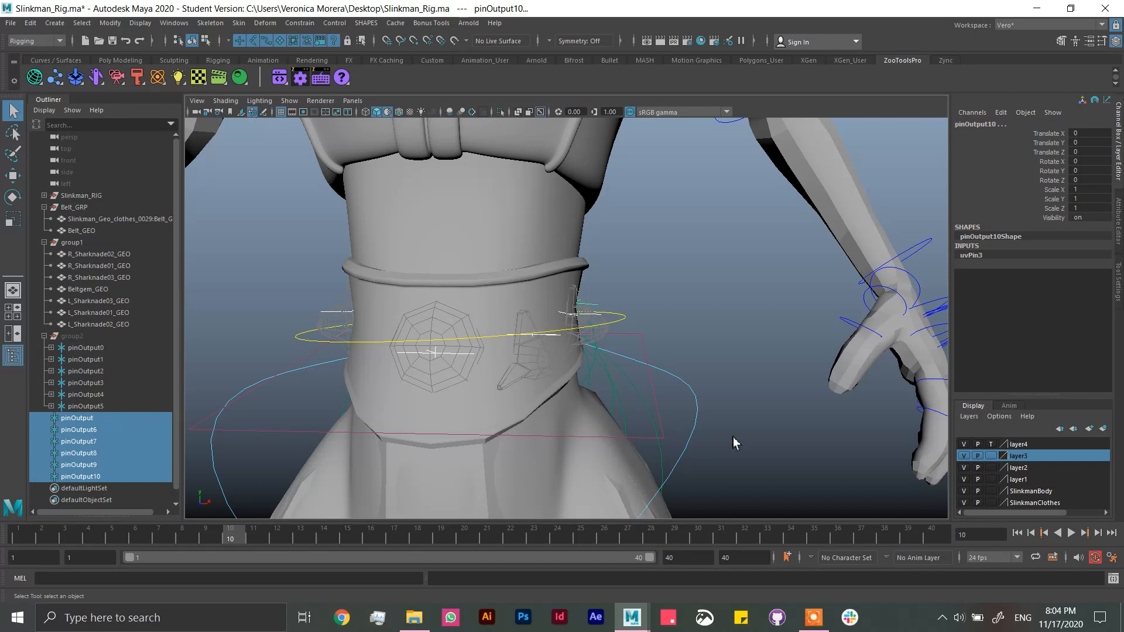
pyautogui.click(815, 617)
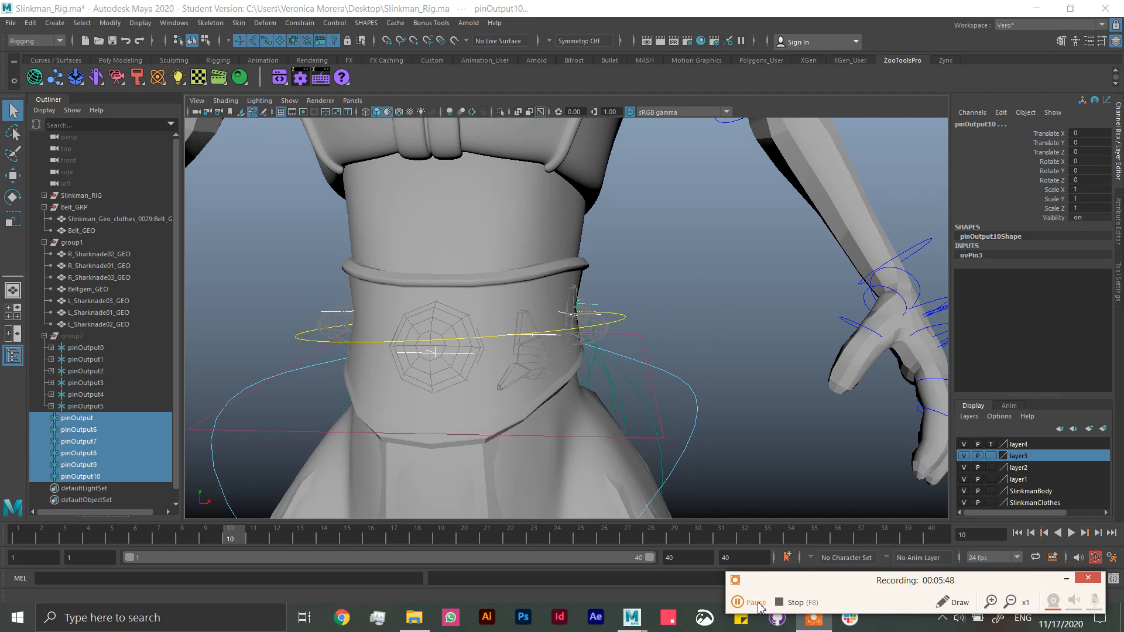
pyautogui.click(756, 603)
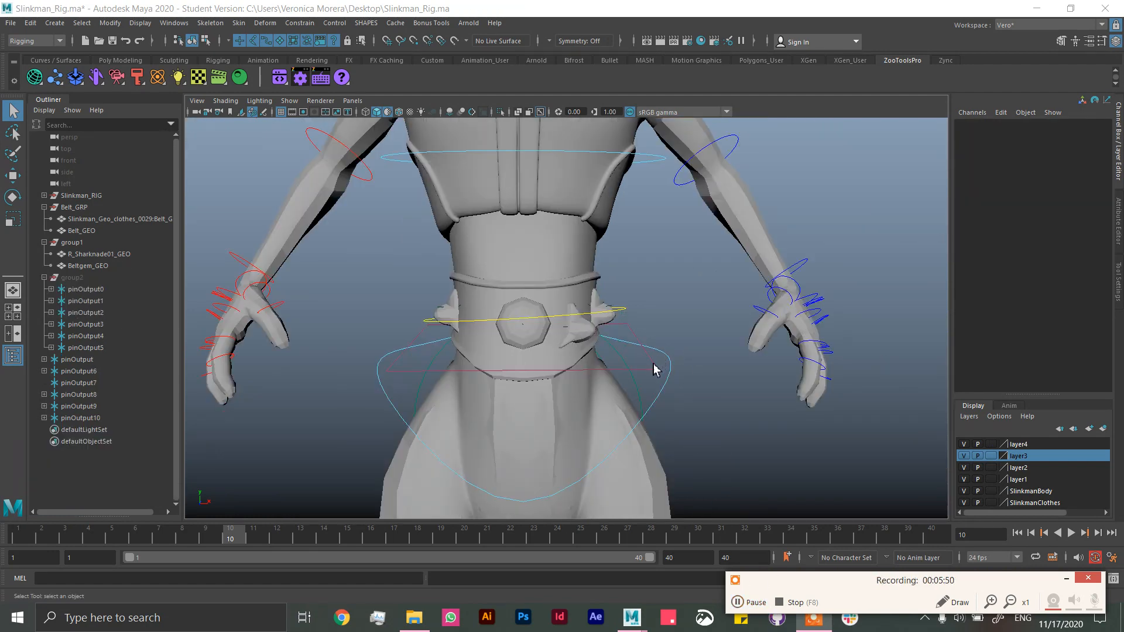
# Step: Parent Beltgem_GEO under the pinOutput7 locator
pyautogui.click(88, 383)
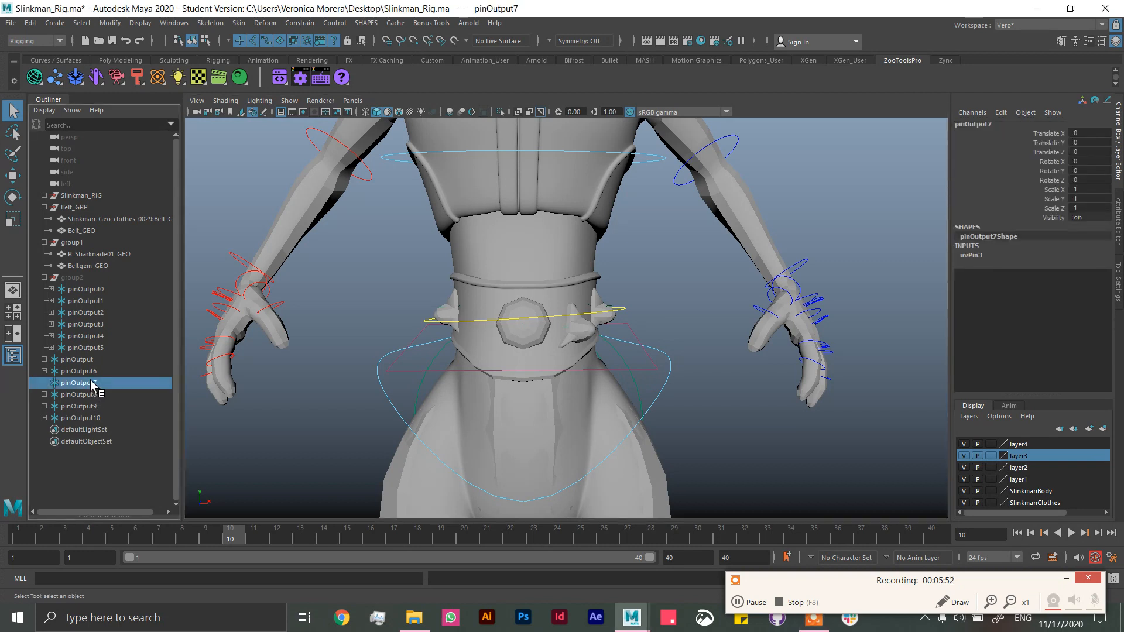
pyautogui.click(534, 336)
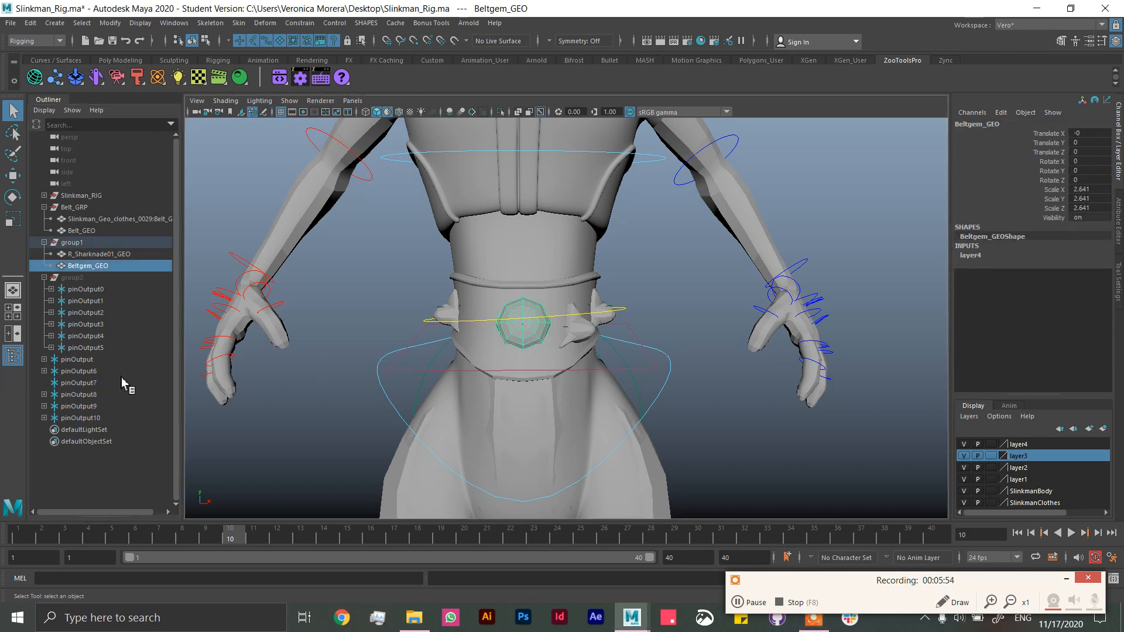
pyautogui.keyDown('ctrl'); pyautogui.click(84, 384); pyautogui.keyUp('ctrl')
pyautogui.press('p')
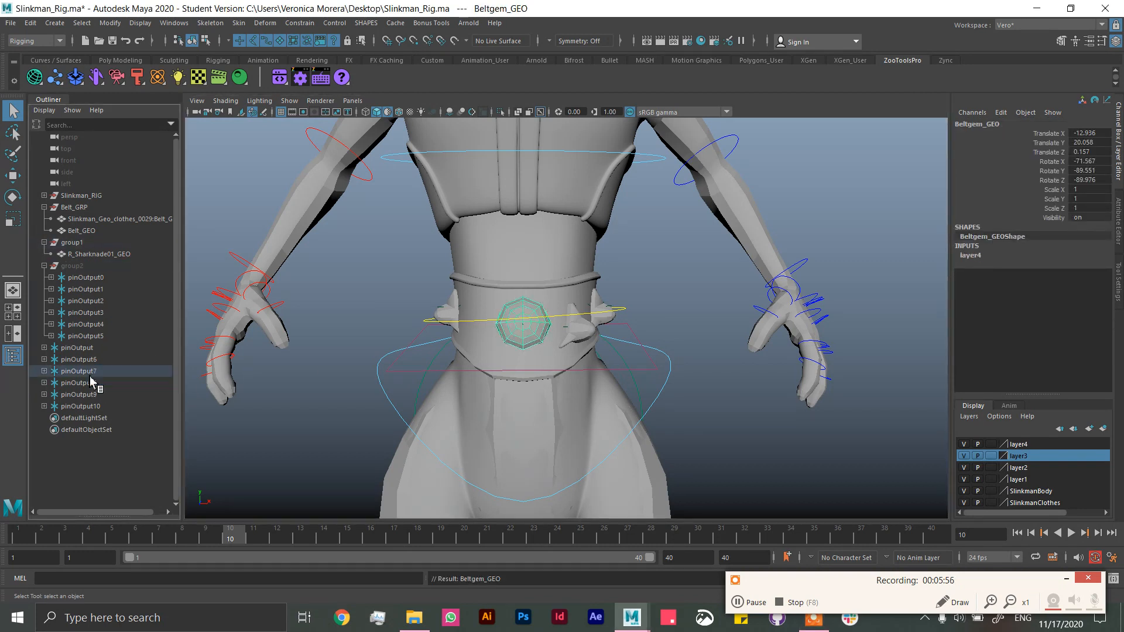
# Step: Set all Translate and Rotate values of R_Sharknade01_GEO in group1 to 0
pyautogui.click(90, 258)
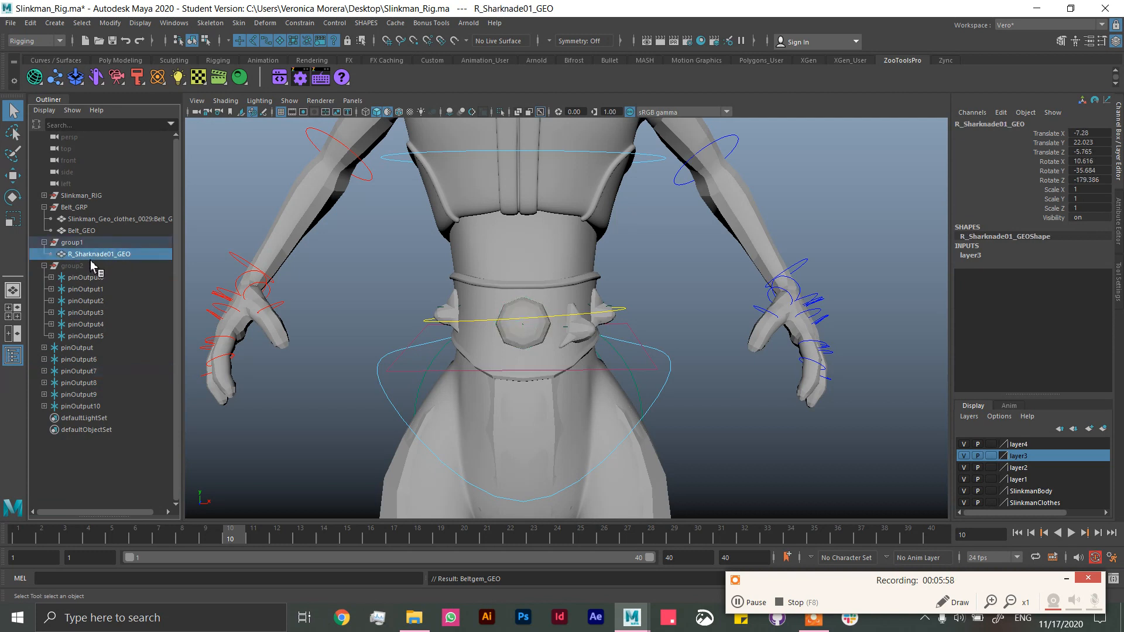
pyautogui.moveTo(1099, 180); pyautogui.dragTo(1101, 133)
pyautogui.write('0')
pyautogui.press('Return')
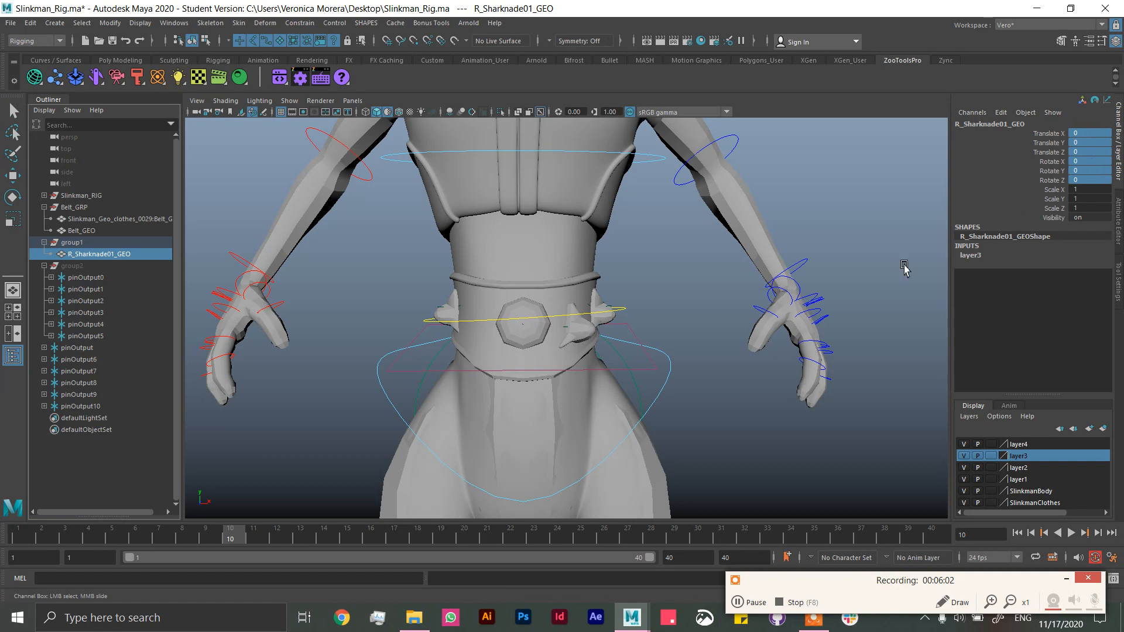
# Step: Isolate R_Sharknade01_GEO to examine it, and show the whole character again from farther away
pyautogui.hotkey('ctrl', '1')
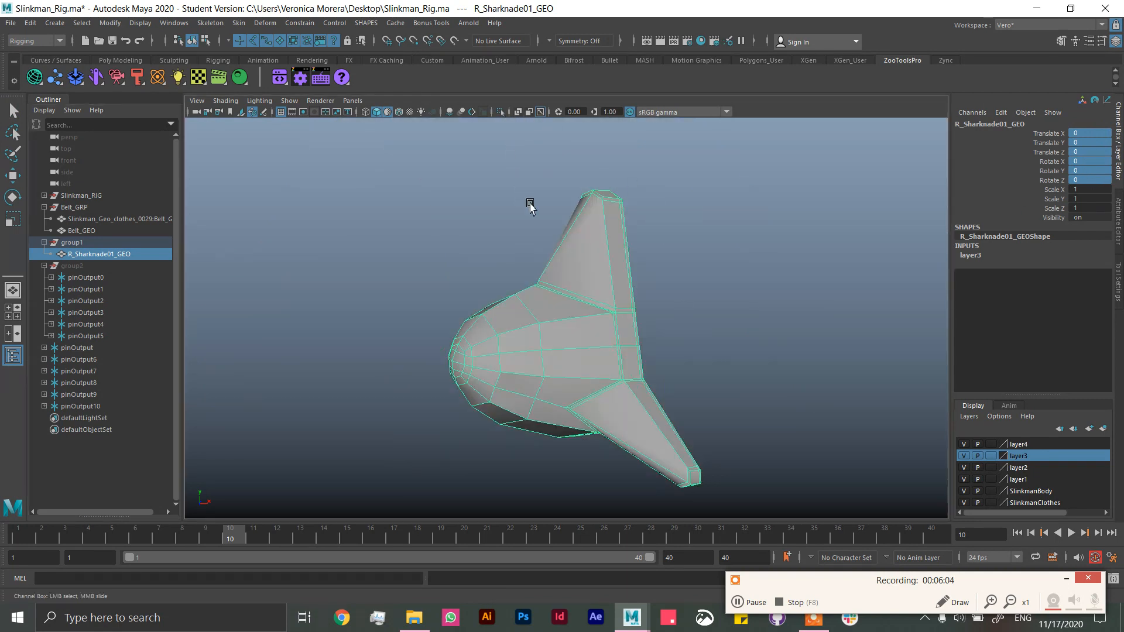
pyautogui.scroll(-20, 540, 206)
pyautogui.hotkey('ctrl', '1')
pyautogui.scroll(-1, 566, 220)
pyautogui.keyDown('alt'); pyautogui.moveTo(572, 298); pyautogui.dragTo(577, 323); pyautogui.keyUp('alt')
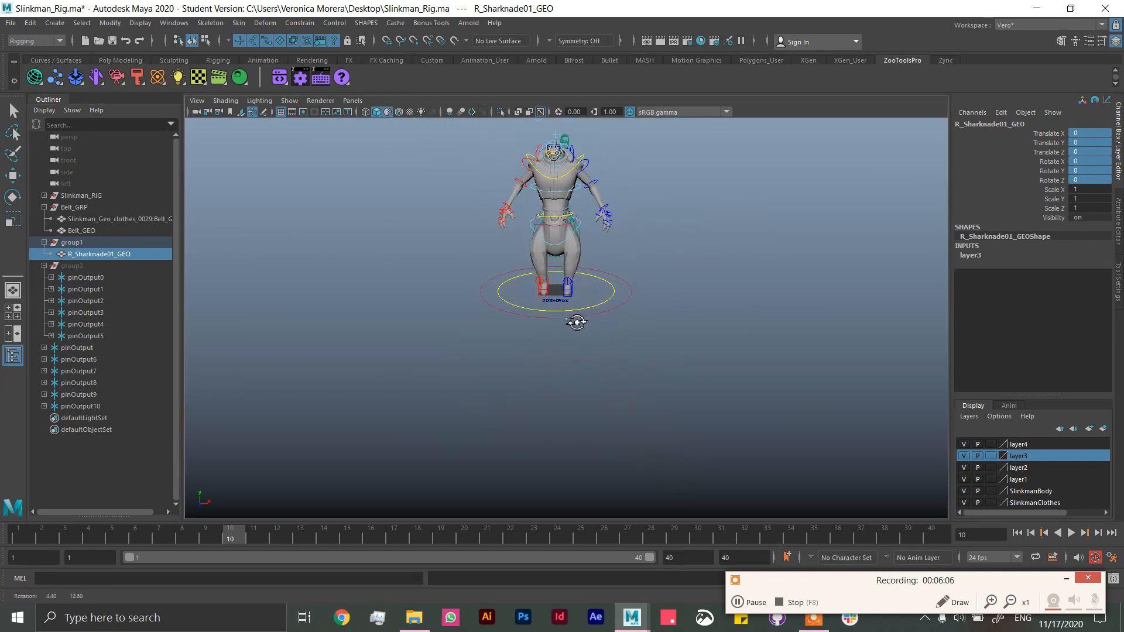
# Step: Delete R_Sharknade01_GEO from group1, and frame the pinOutput7 locator to check the gem on the belt
pyautogui.press('Delete')
pyautogui.scroll(5, 766, 315)
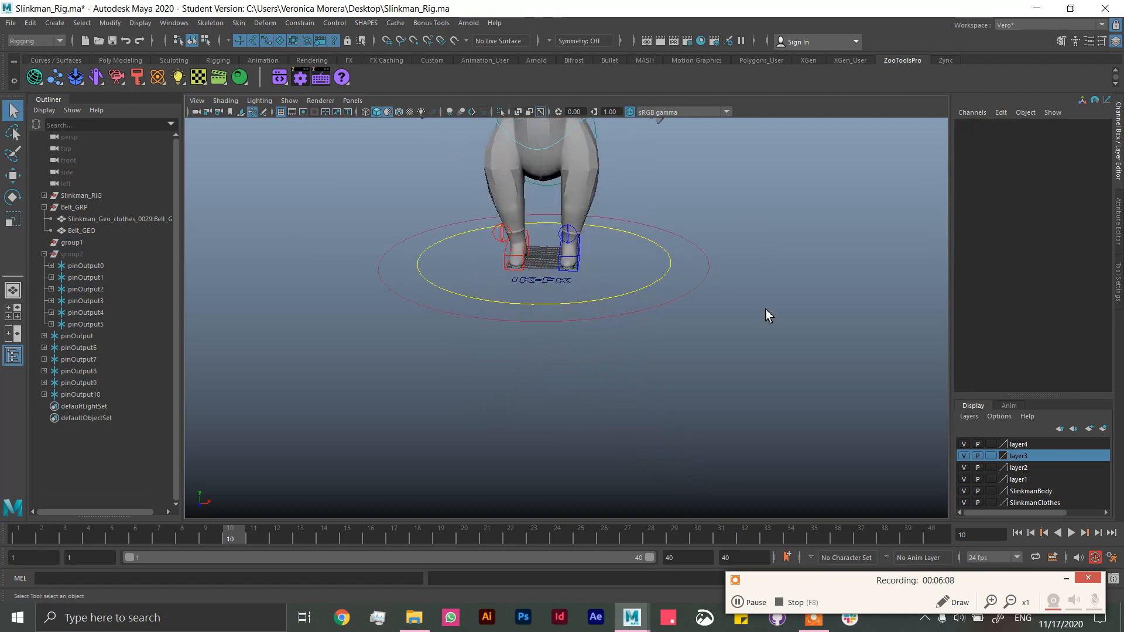
pyautogui.click(88, 359)
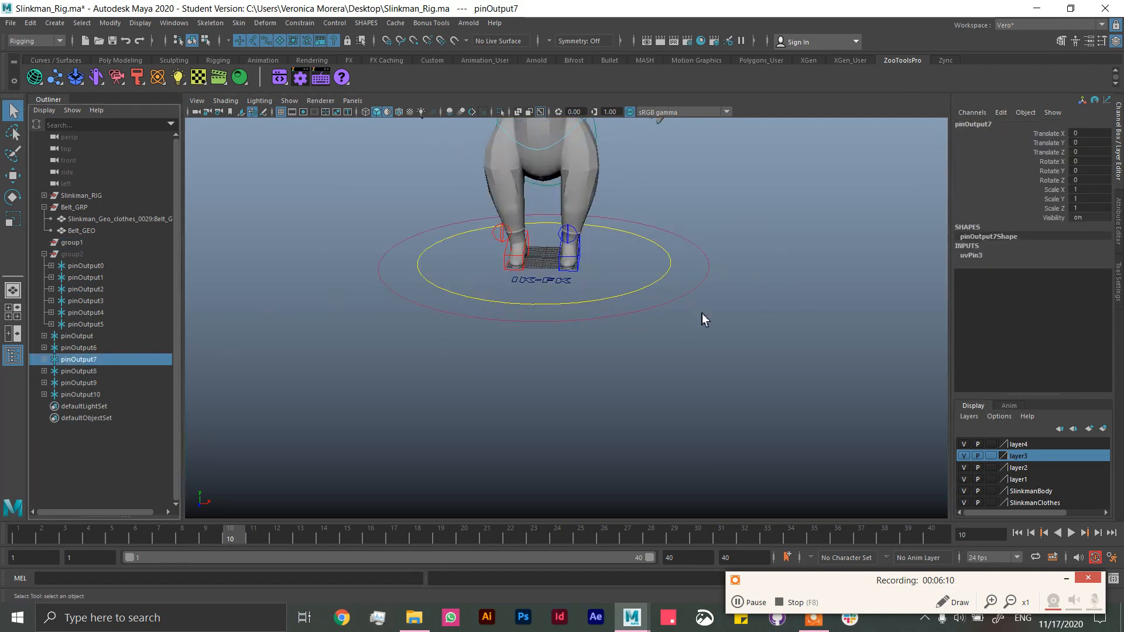
pyautogui.press('f')
pyautogui.keyDown('alt'); pyautogui.moveTo(685, 278); pyautogui.dragTo(685, 351); pyautogui.keyUp('alt')
pyautogui.scroll(-8, 637, 273)
pyautogui.scroll(5, 686, 356)
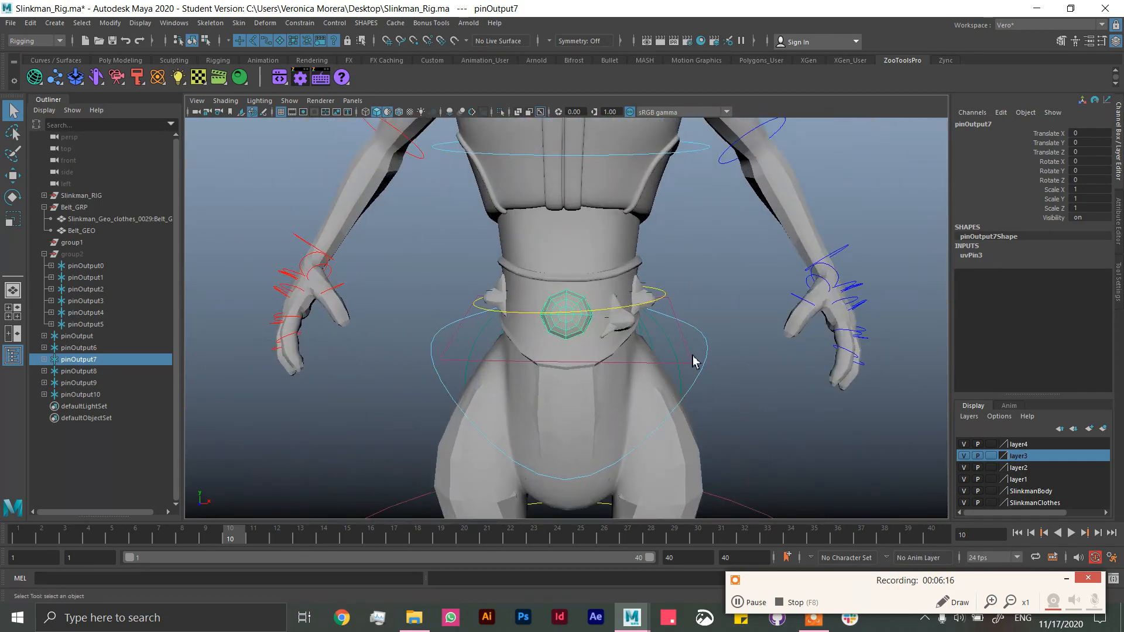
pyautogui.scroll(5, 693, 362)
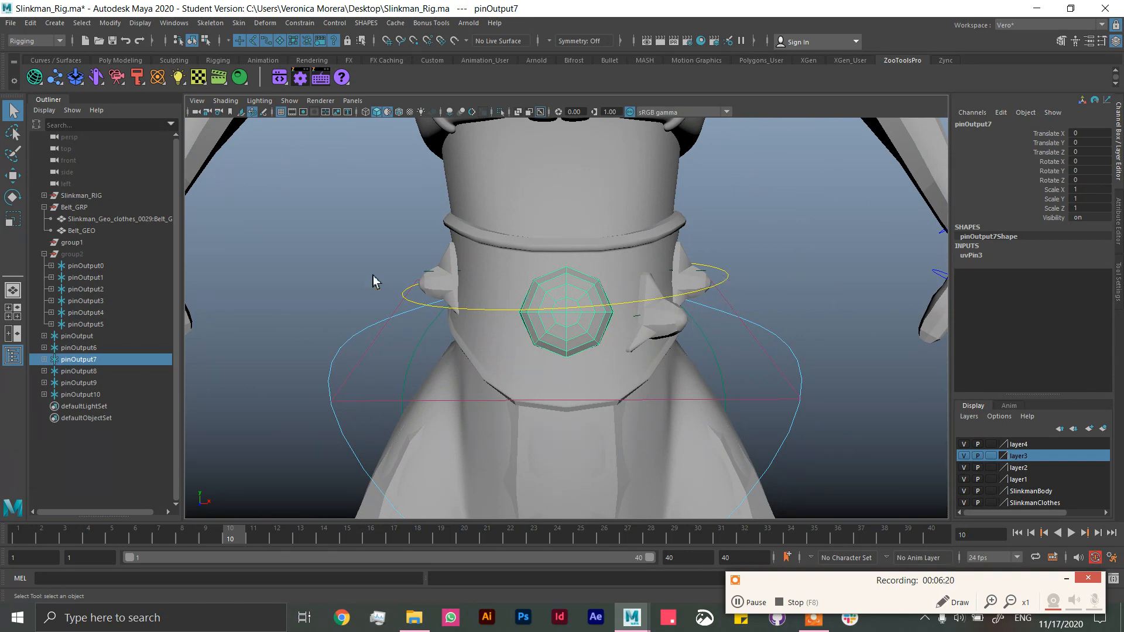
# Step: Select Belt_GEO to check its fit against the waist, and save the scene
pyautogui.click(85, 230)
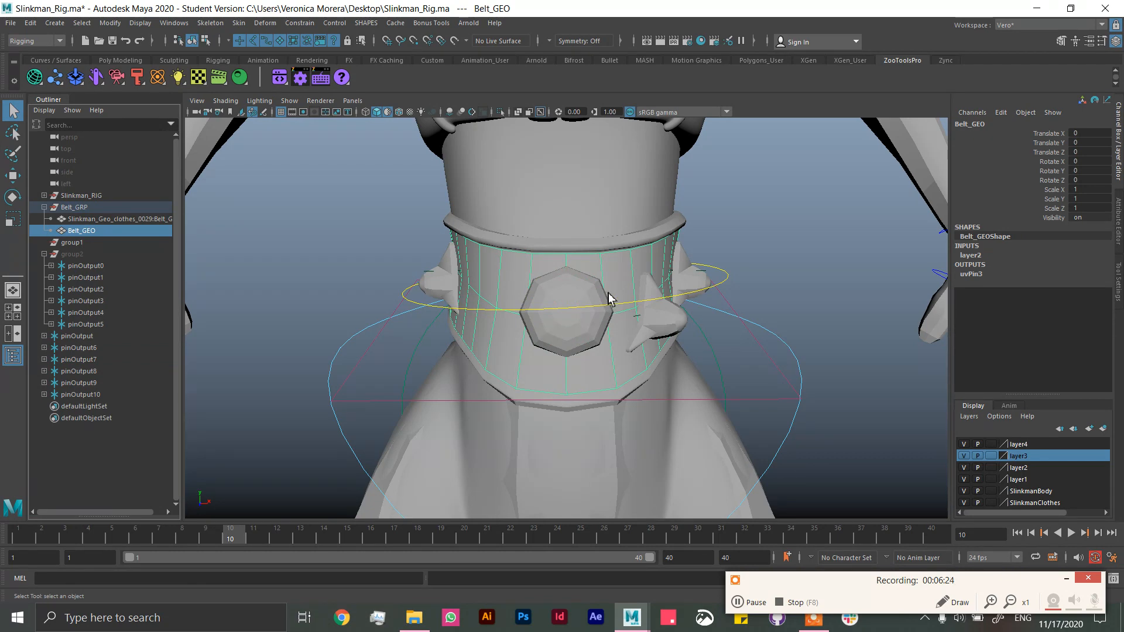
pyautogui.hotkey('ctrl', 's')
pyautogui.click(540, 316)
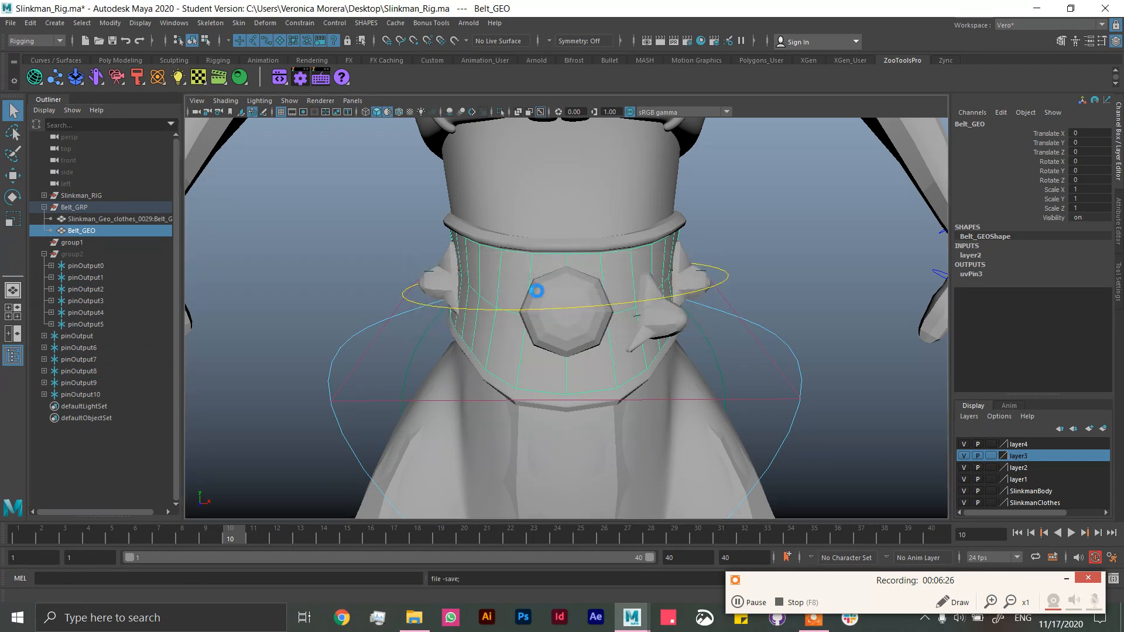
pyautogui.moveTo(519, 271); pyautogui.dragTo(514, 268)
pyautogui.click(515, 269)
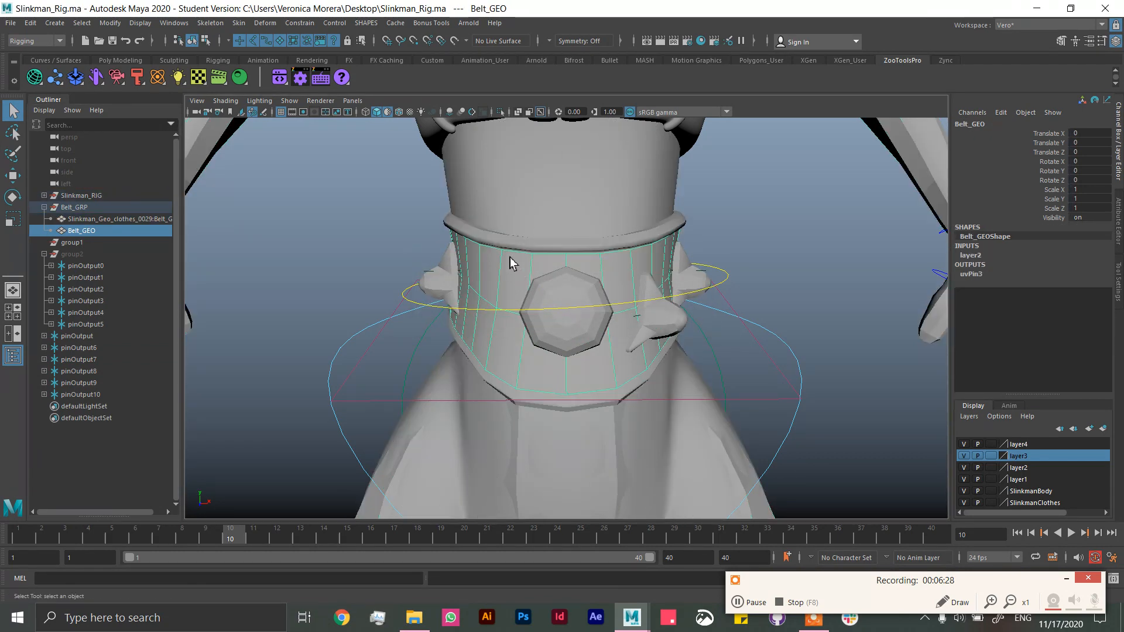
# Step: Select Tights_GEO, isolate it for inspection, and show the whole character again
pyautogui.scroll(-5, 567, 276)
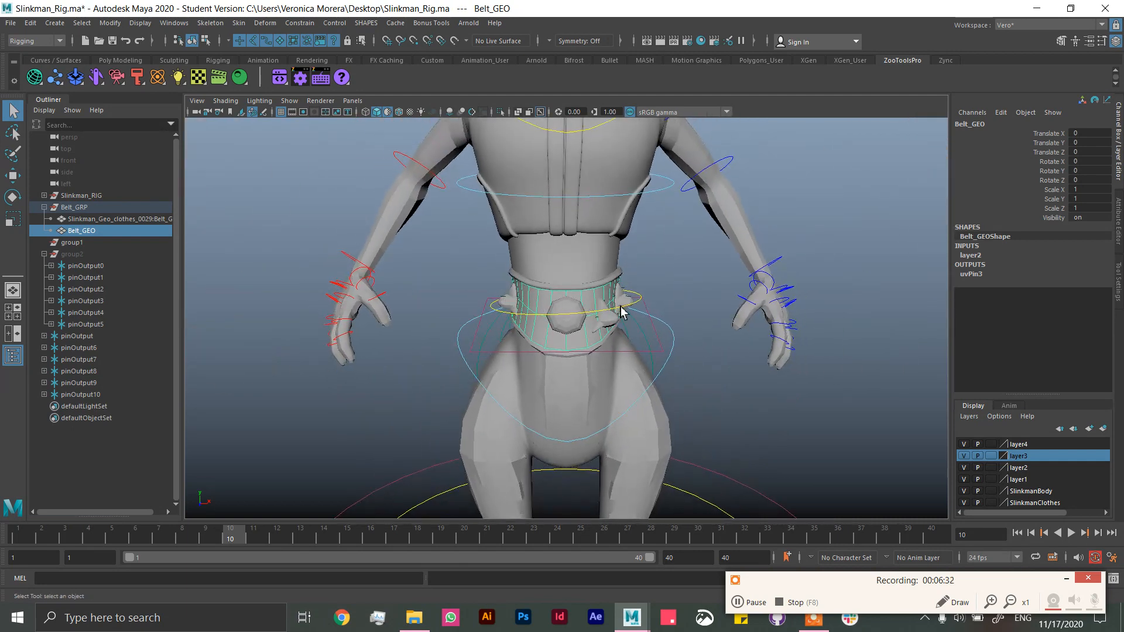
pyautogui.click(652, 410)
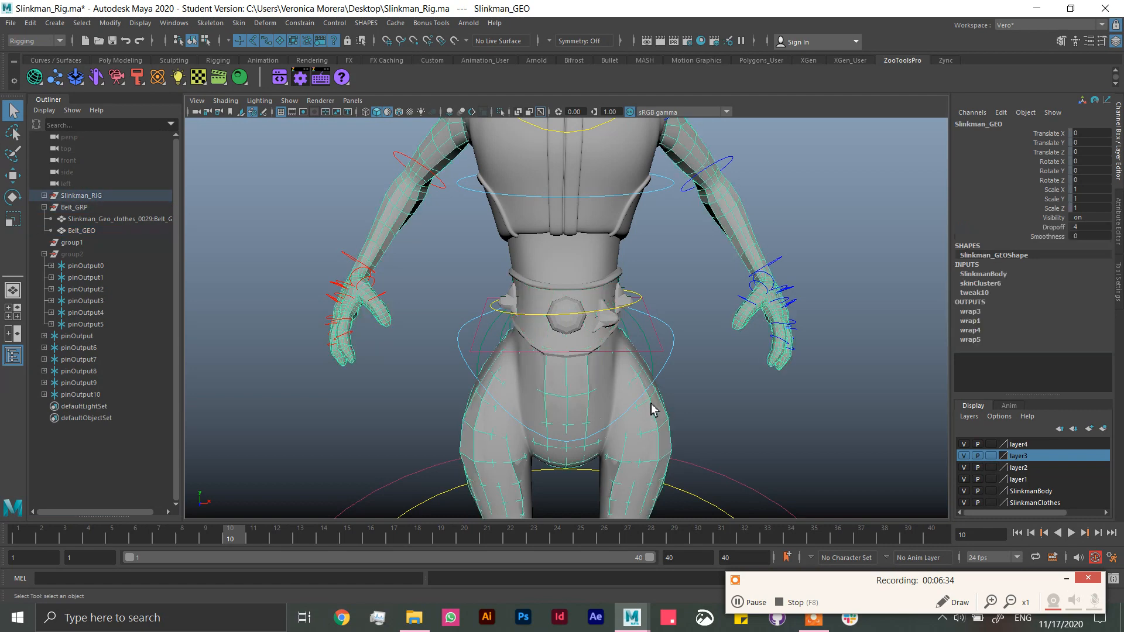
pyautogui.click(521, 379)
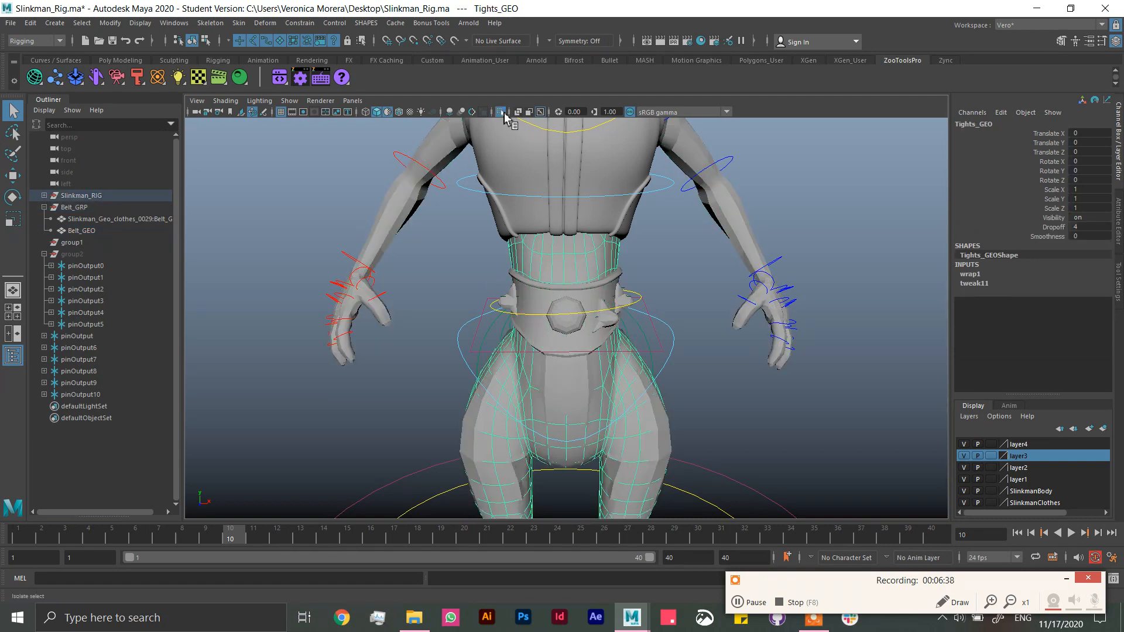
pyautogui.click(502, 112)
pyautogui.click(502, 112)
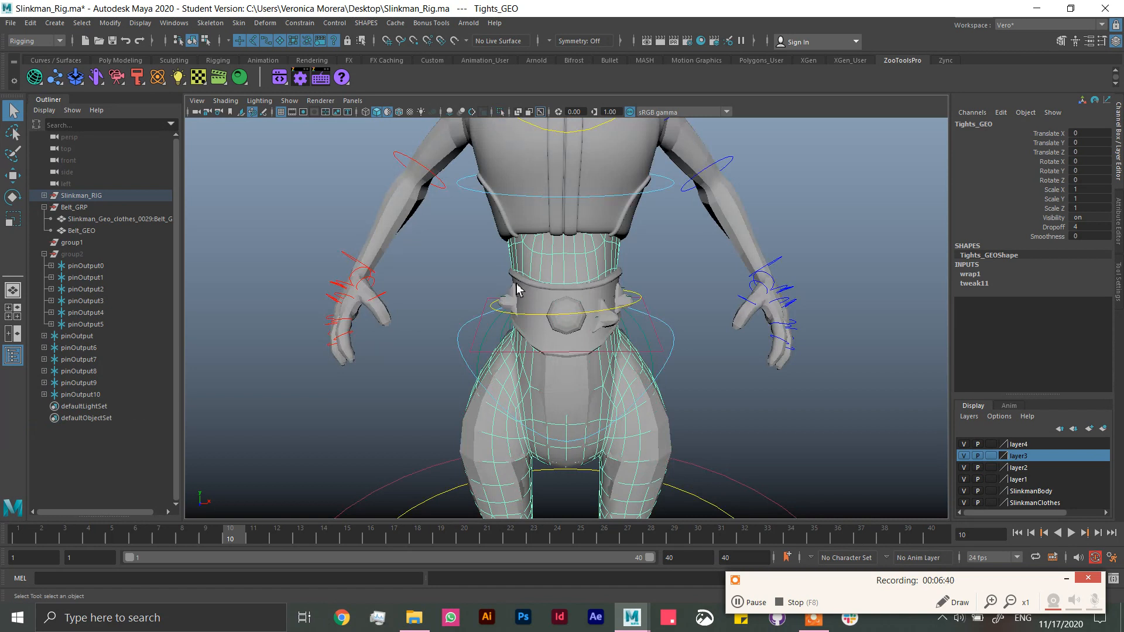
# Step: Wrap Belt_GEO to Tights_GEO with Exclusive bind and Render influence objects enabled
pyautogui.click(82, 231)
pyautogui.keyDown('shift'); pyautogui.click(574, 269); pyautogui.keyUp('shift')
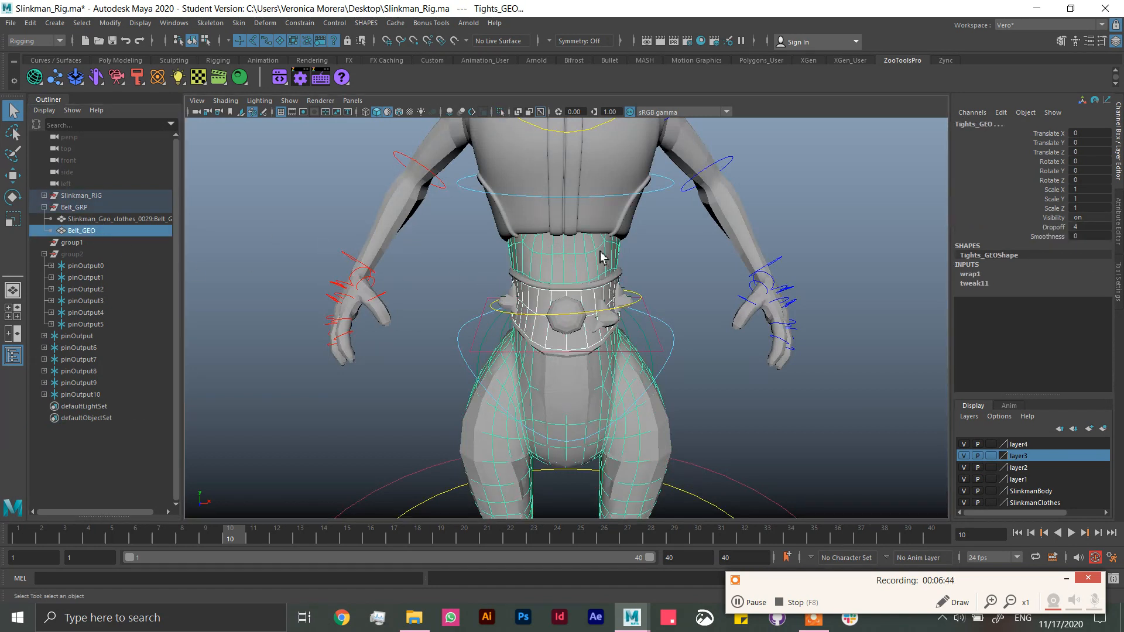
pyautogui.click(265, 23)
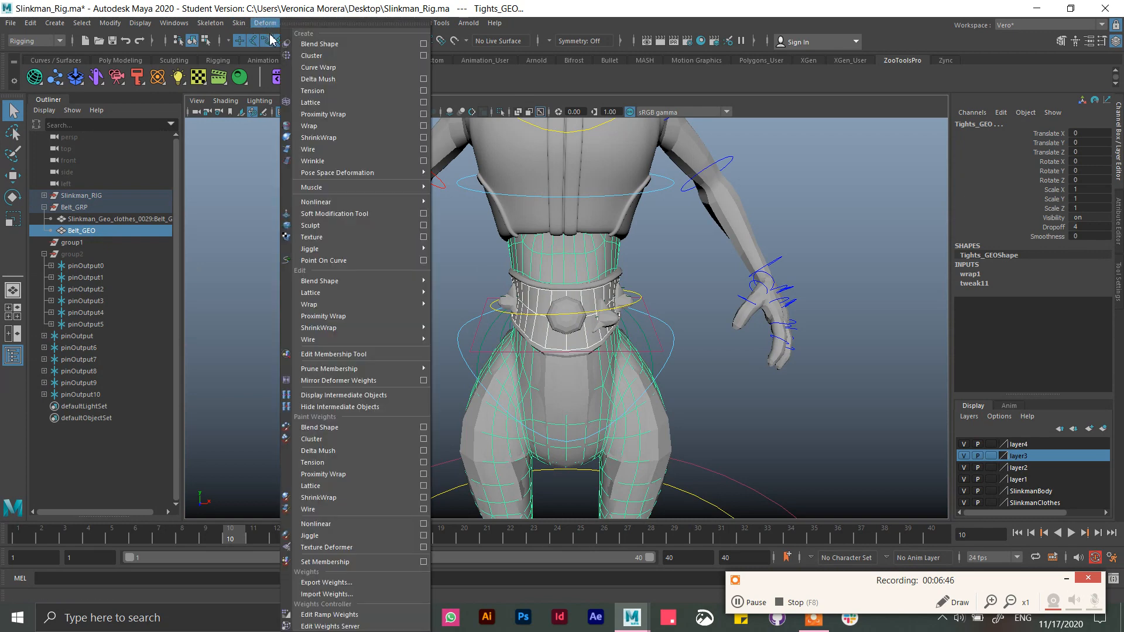
pyautogui.click(423, 125)
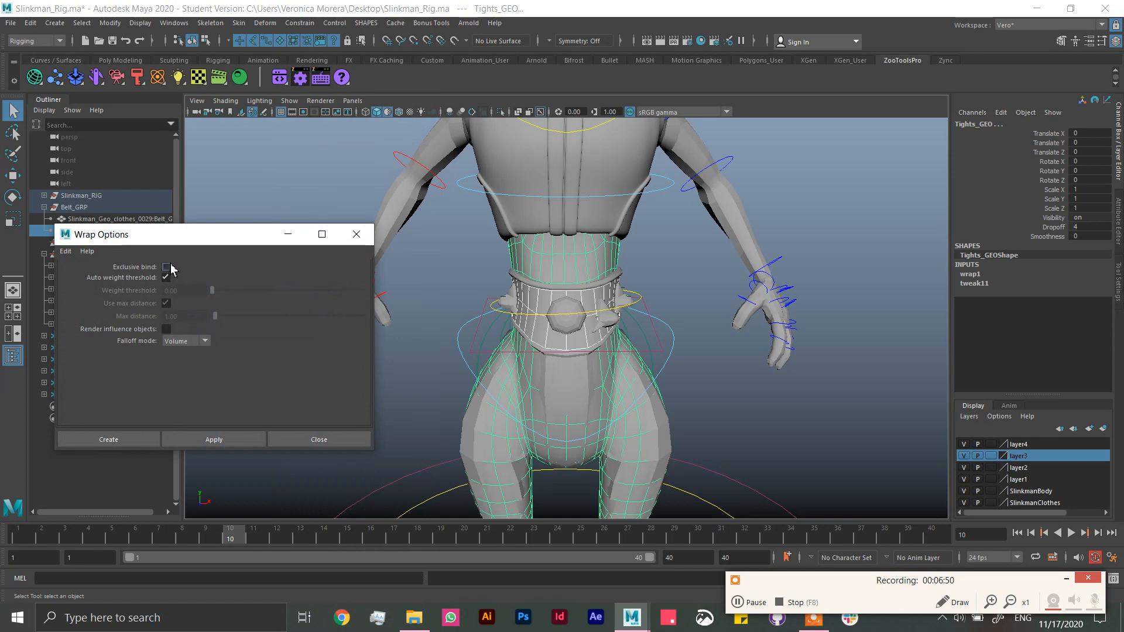
pyautogui.click(167, 268)
pyautogui.click(167, 329)
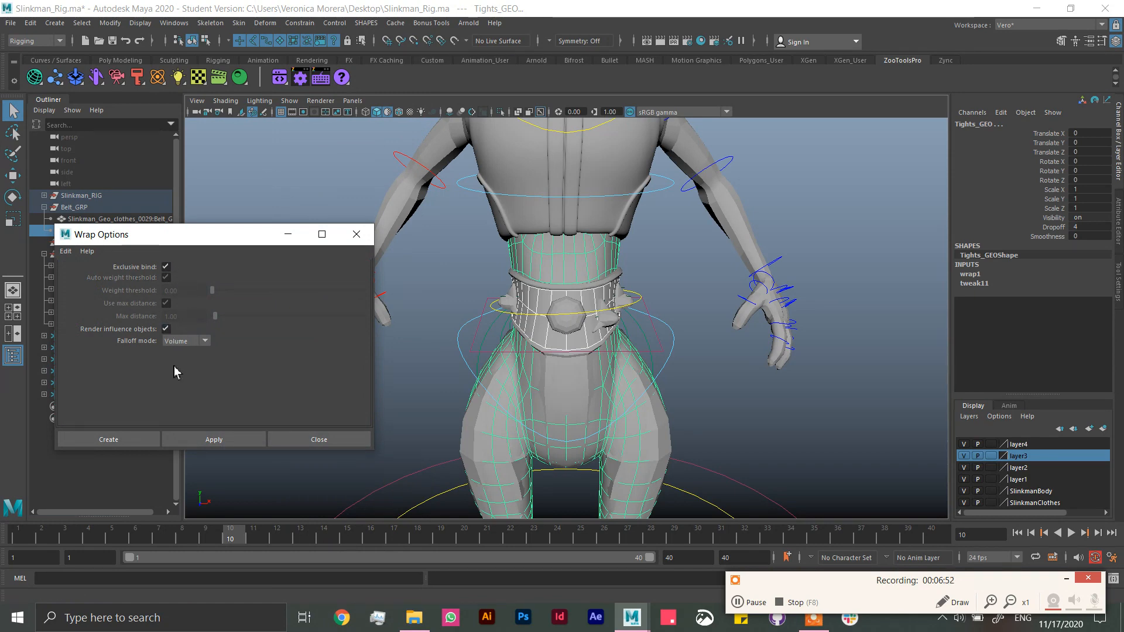
pyautogui.click(125, 439)
pyautogui.click(768, 408)
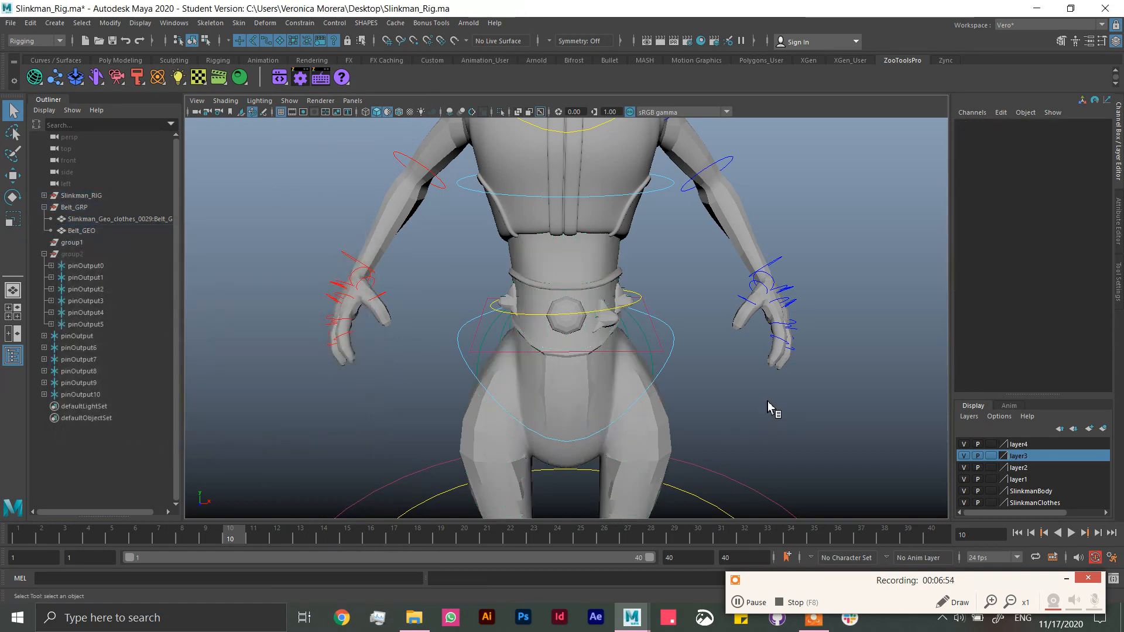
# Step: Save the scene and check the deformer inputs of Belt_GEO
pyautogui.hotkey('ctrl', 's')
pyautogui.click(533, 317)
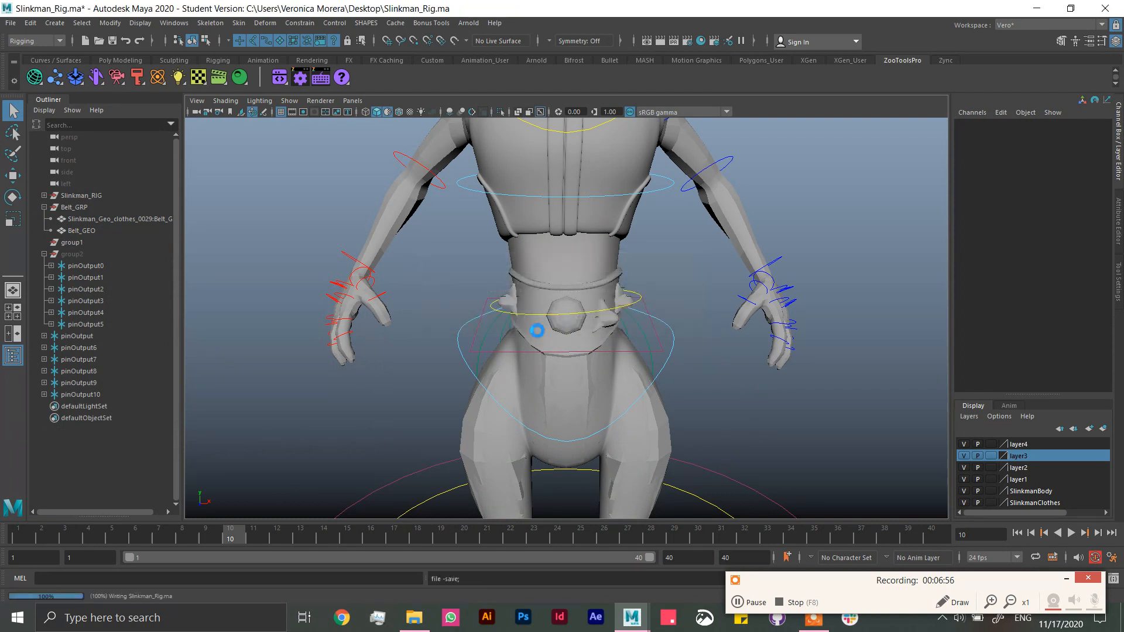
pyautogui.click(81, 230)
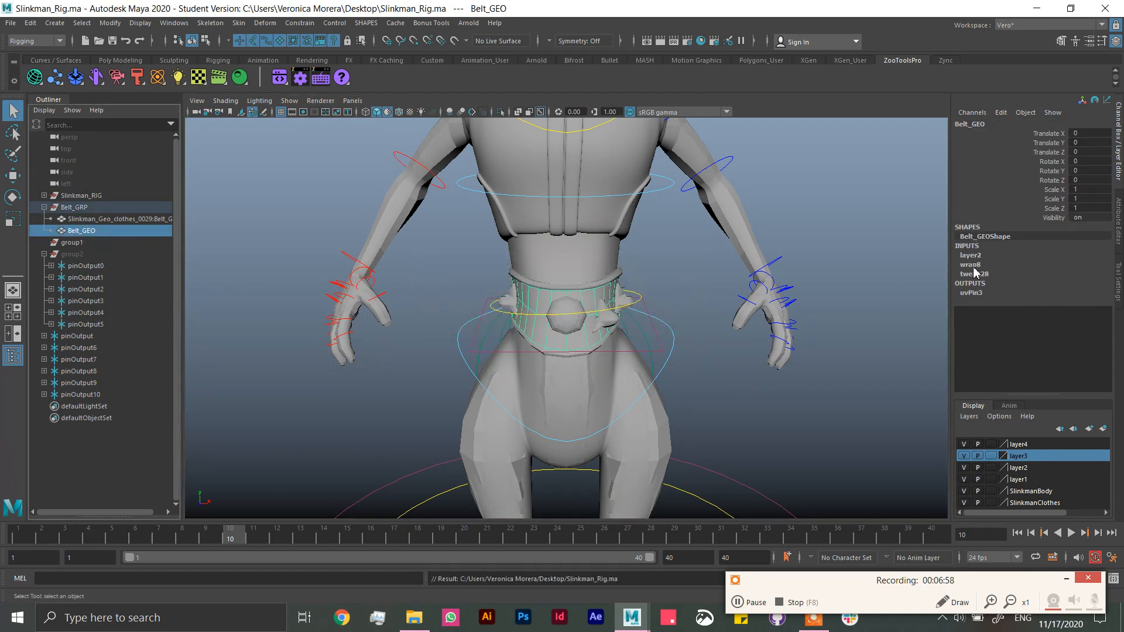
pyautogui.click(737, 386)
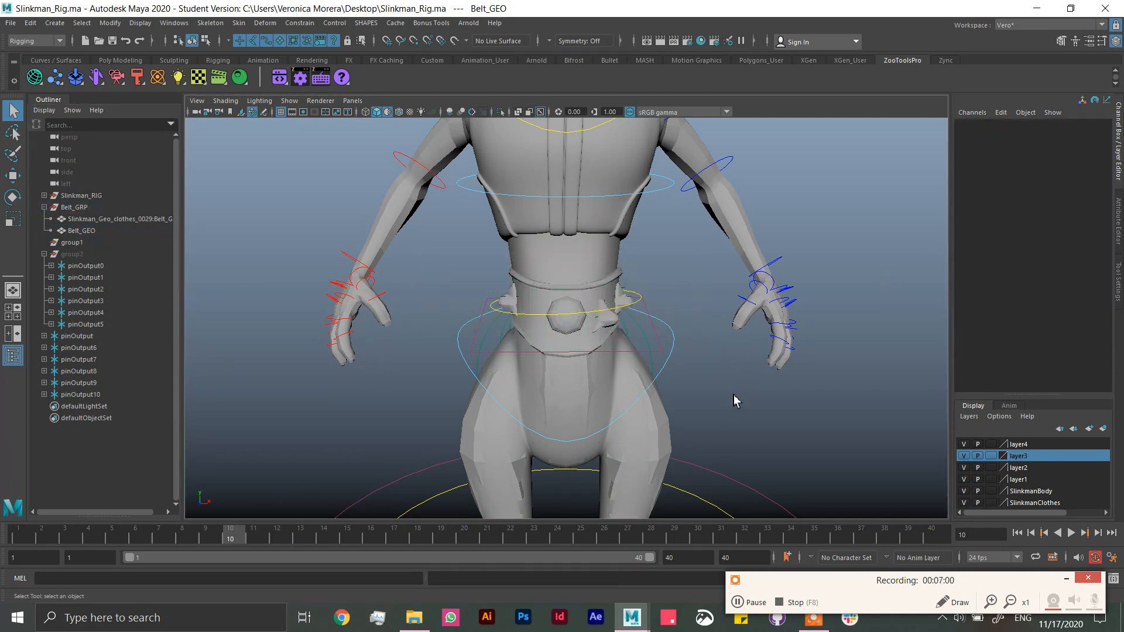
# Step: Rotate the pelvis_CC control about X to test how the belt deforms, and undo the rotation
pyautogui.moveTo(666, 334)
pyautogui.keyDown('alt'); pyautogui.mouseDown()
pyautogui.moveTo(666, 316)
pyautogui.moveTo(668, 345)
pyautogui.mouseUp(); pyautogui.keyUp('alt')
pyautogui.click(676, 351)
pyautogui.press('e')
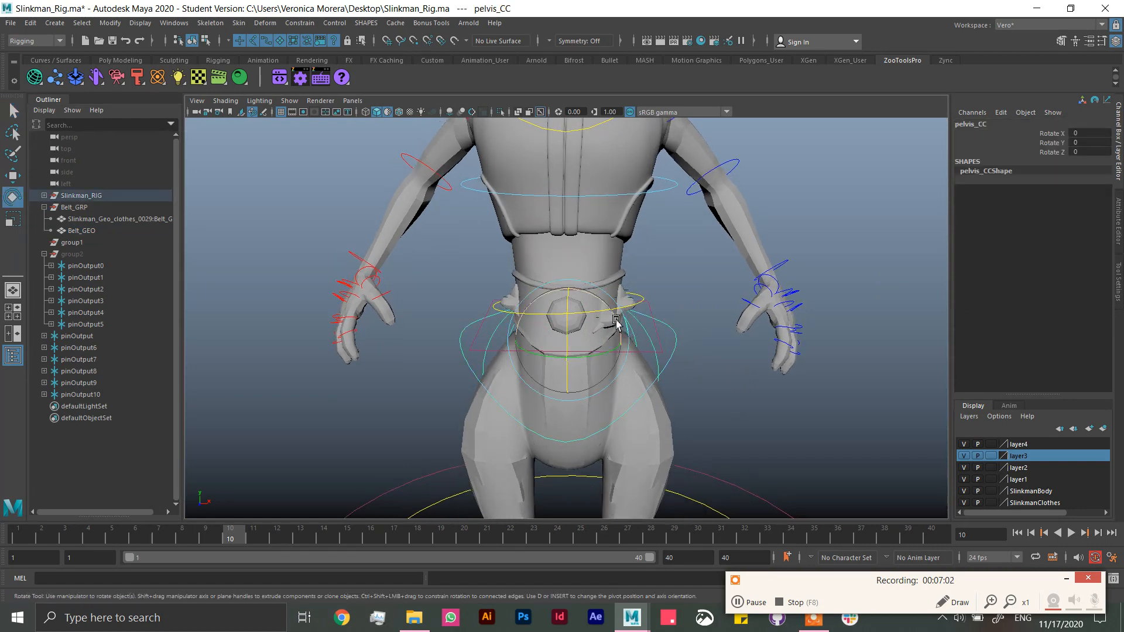
pyautogui.moveTo(610, 322); pyautogui.dragTo(574, 351)
pyautogui.hotkey('ctrl', 'z')
pyautogui.hotkey('ctrl', 'z')
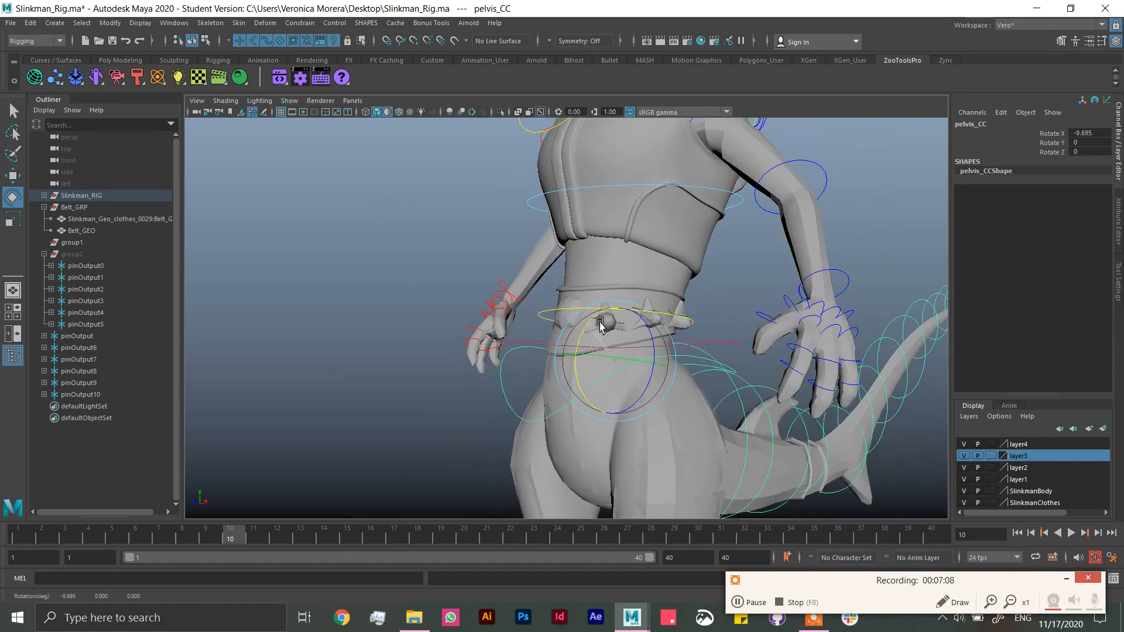
# Step: Hide Slinkman_Geo_clothes_0029:Belt_GEO, select Belt_GEO, and display wireframe on the shaded models
pyautogui.click(88, 220)
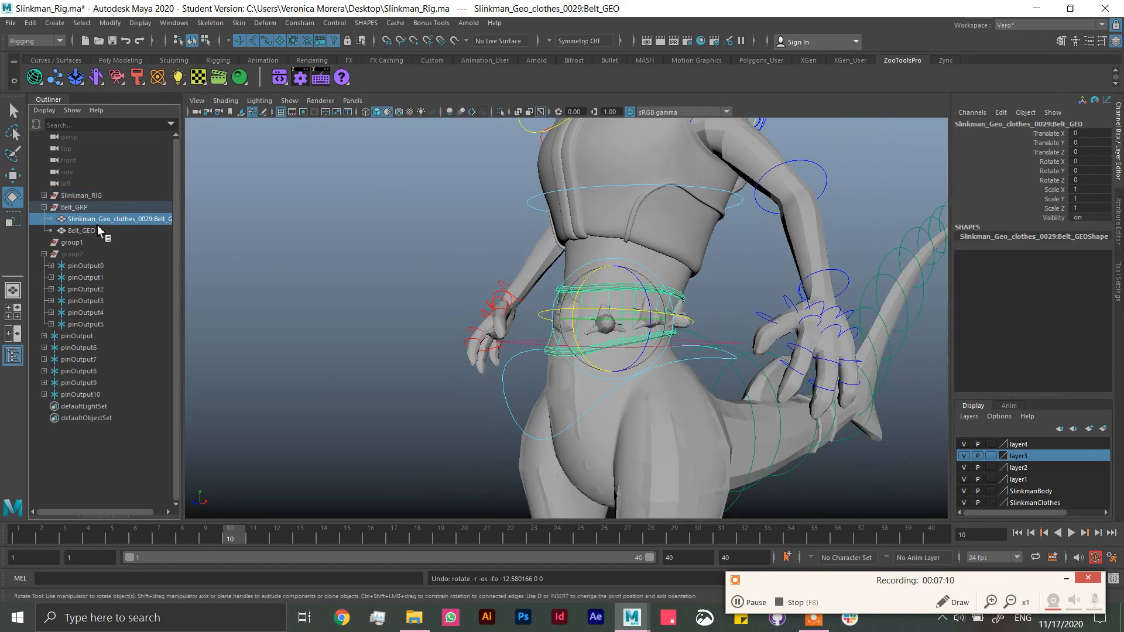
pyautogui.press('h')
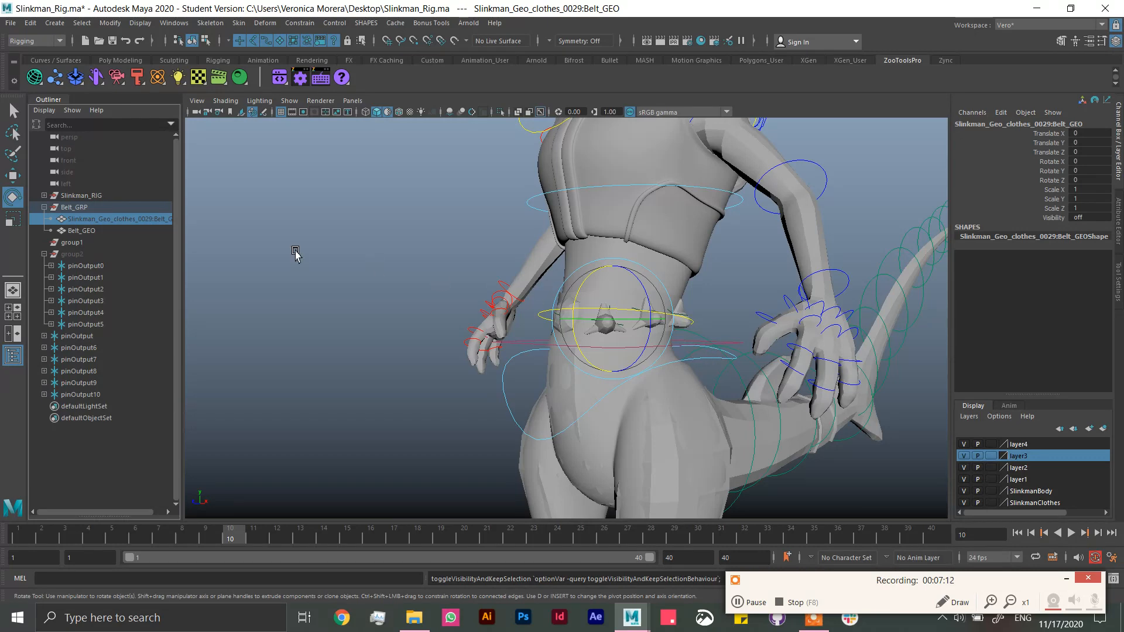
pyautogui.click(96, 234)
pyautogui.keyDown('alt'); pyautogui.moveTo(704, 375); pyautogui.dragTo(748, 390); pyautogui.keyUp('alt')
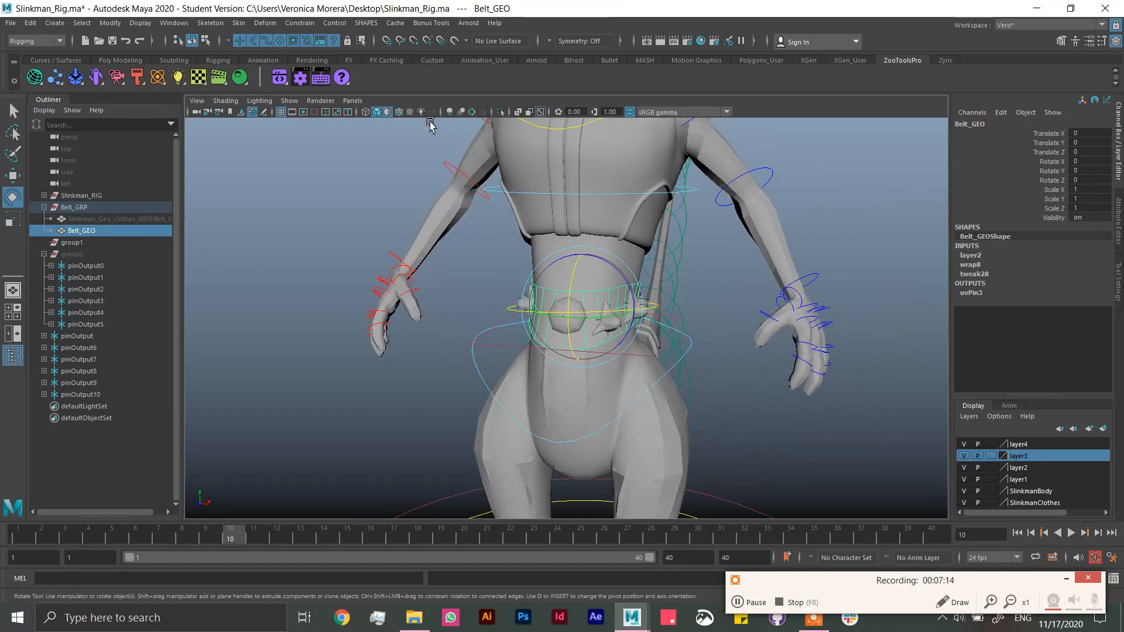
pyautogui.click(400, 113)
# Step: Rotate pelvis_CC about Z to test the wrapped belt and ornaments, undo the rotation, and briefly isolate the control
pyautogui.click(486, 371)
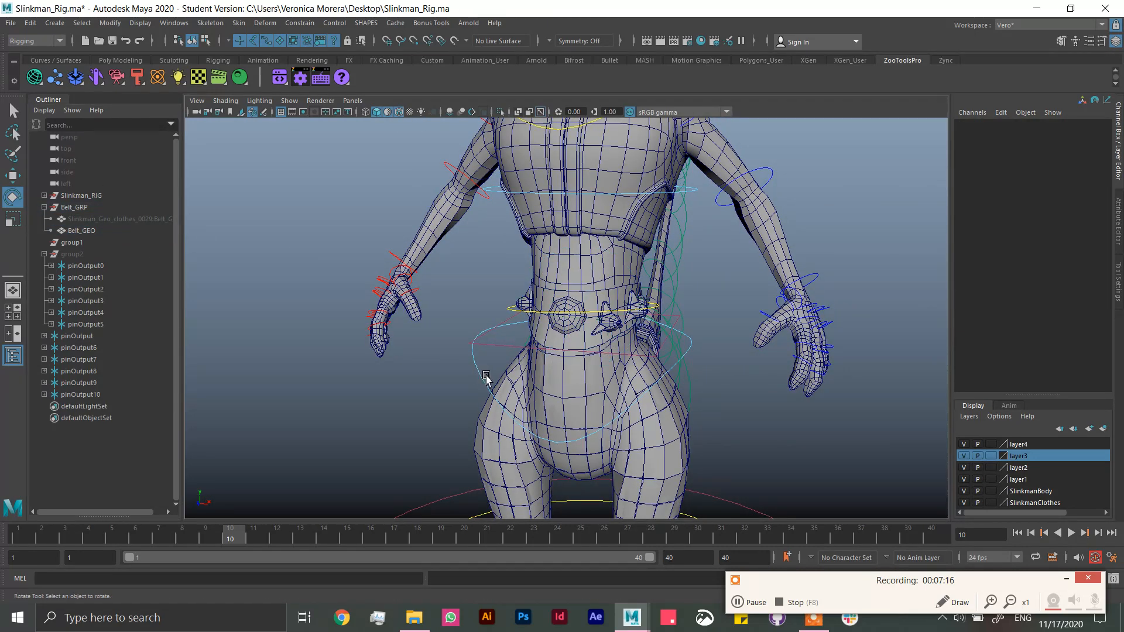
pyautogui.click(486, 379)
pyautogui.moveTo(605, 338); pyautogui.dragTo(632, 325)
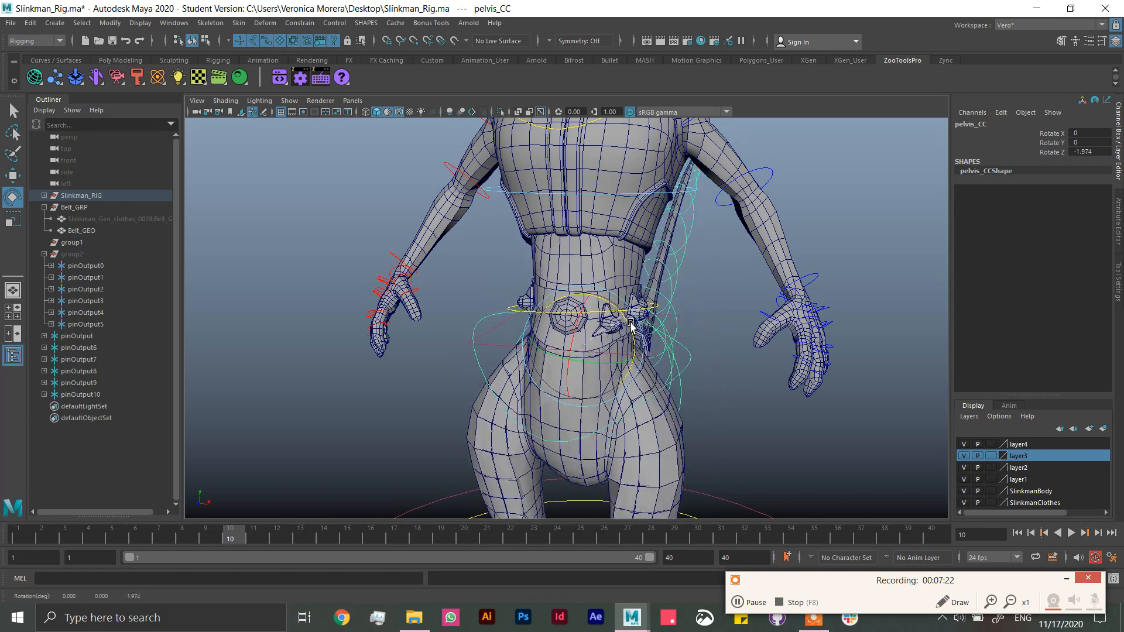
pyautogui.hotkey('ctrl', 'z')
pyautogui.click(500, 112)
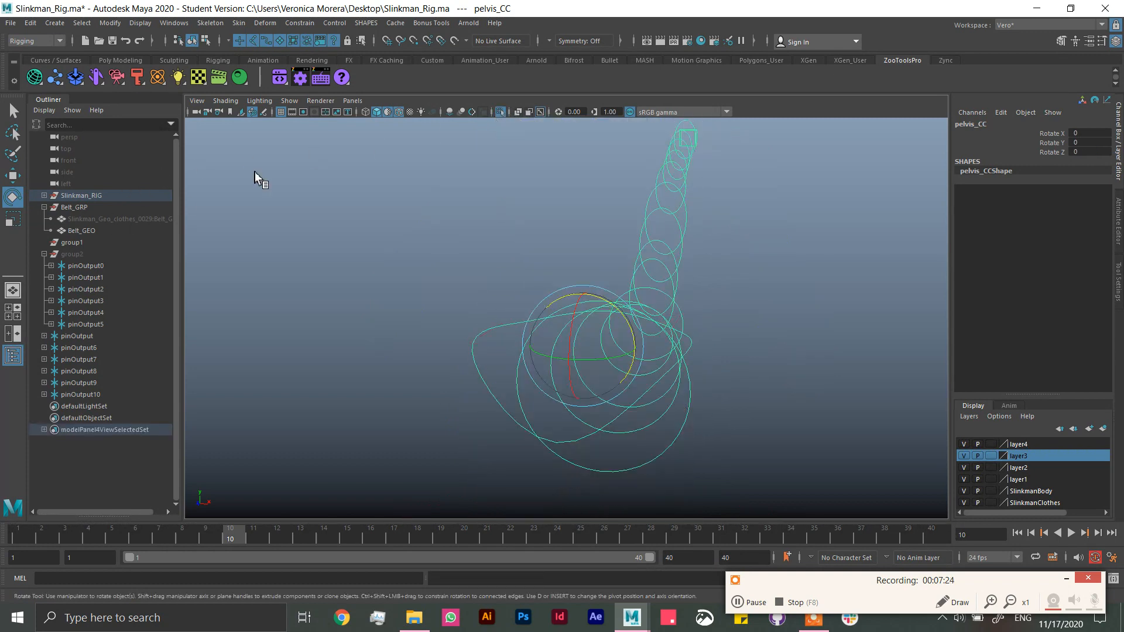
pyautogui.click(501, 112)
# Step: Show Slinkman_Geo_clothes_0029:Belt_GEO again and examine it around the waist
pyautogui.click(93, 220)
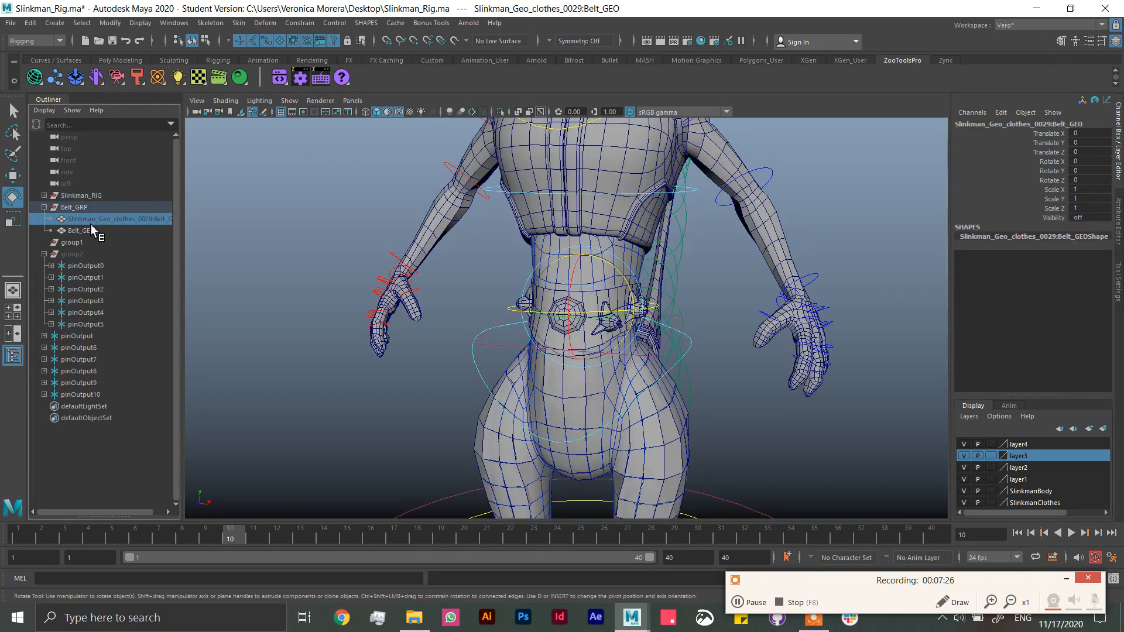
pyautogui.press('h')
pyautogui.scroll(5, 699, 304)
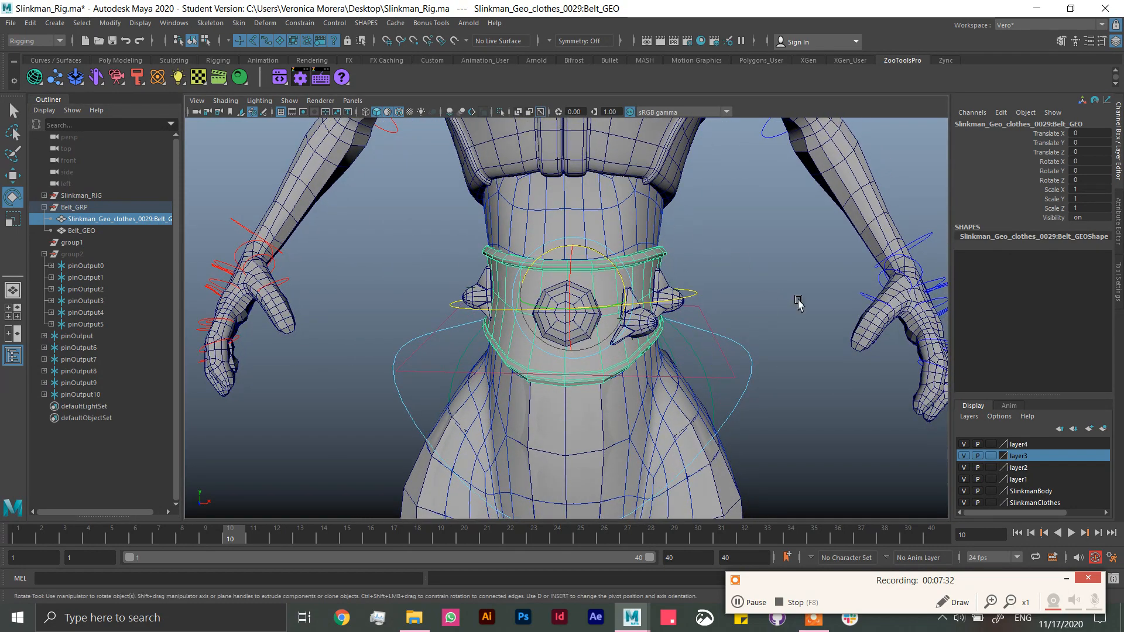
pyautogui.keyDown('alt'); pyautogui.moveTo(798, 302); pyautogui.dragTo(707, 328); pyautogui.keyUp('alt')
pyautogui.click(790, 273)
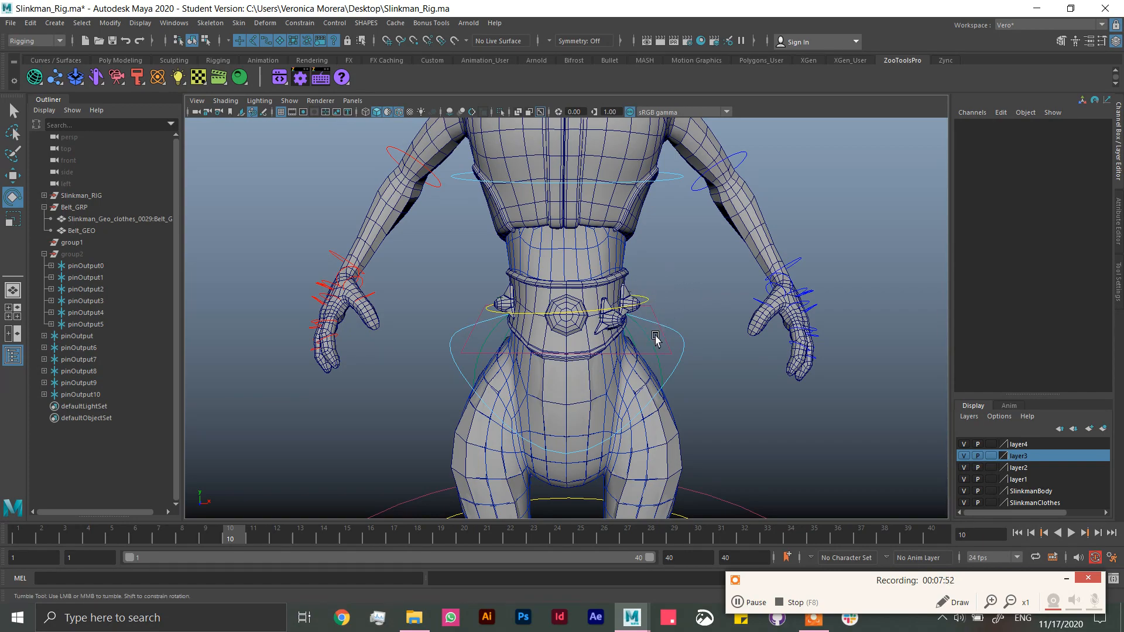
# Step: Isolate Belt_GEO, create a rivet locator on the middle vertex of its back, and exit the isolated view
pyautogui.keyDown('alt'); pyautogui.moveTo(656, 336); pyautogui.dragTo(547, 297); pyautogui.keyUp('alt')
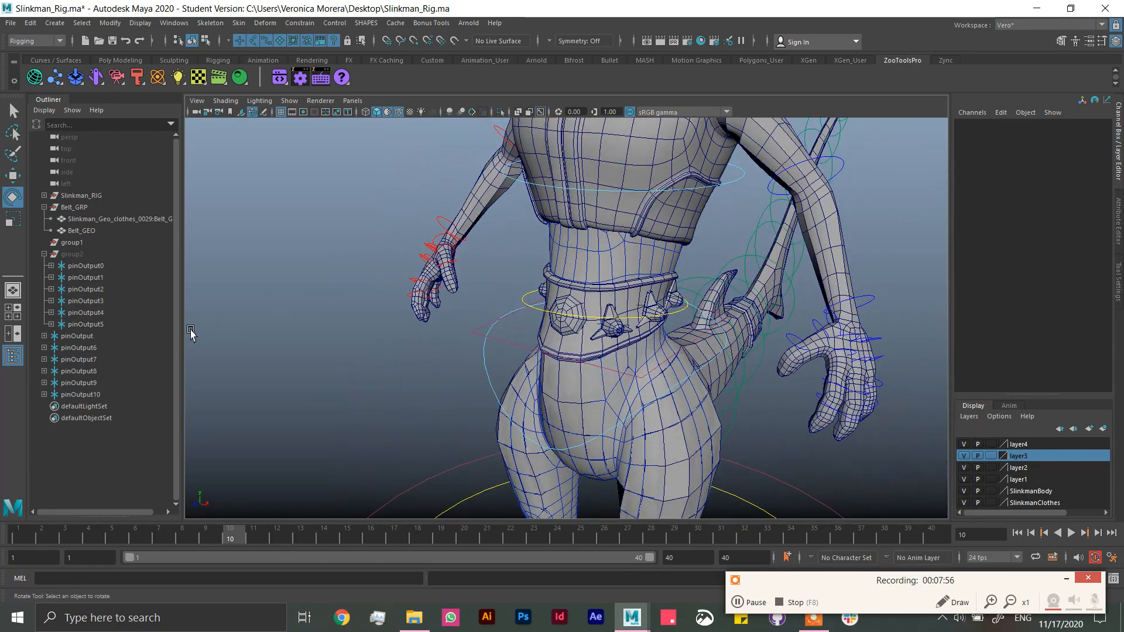
pyautogui.keyDown('alt'); pyautogui.moveTo(190, 330); pyautogui.dragTo(530, 365); pyautogui.keyUp('alt')
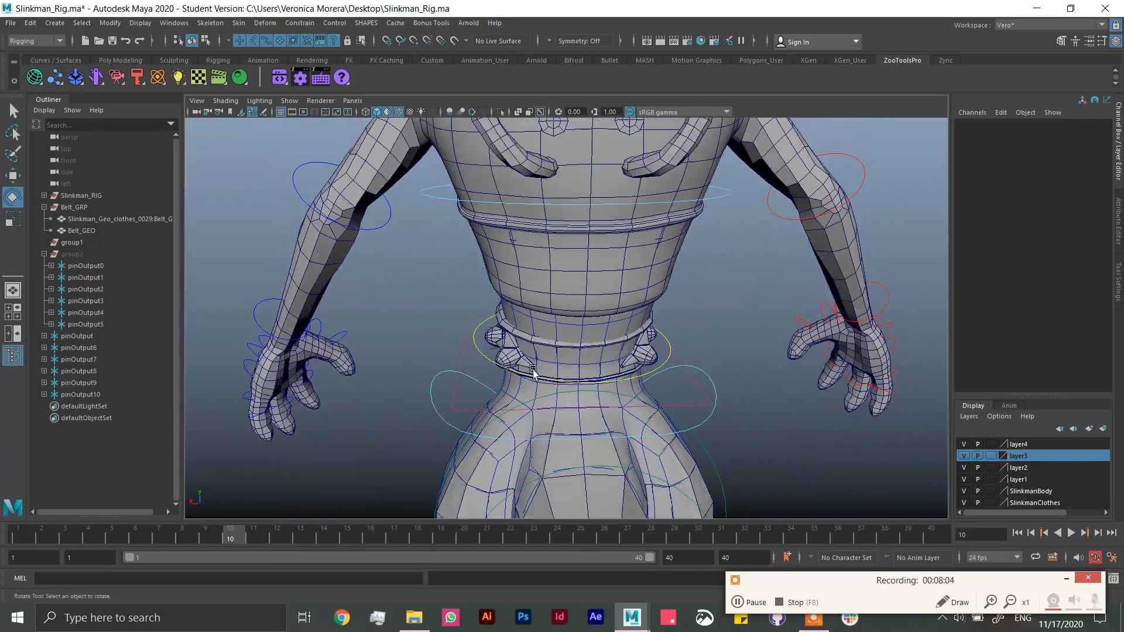
pyautogui.keyDown('alt'); pyautogui.moveTo(596, 395); pyautogui.dragTo(712, 472, button='right'); pyautogui.keyUp('alt')
pyautogui.keyDown('alt'); pyautogui.moveTo(657, 389); pyautogui.dragTo(656, 376); pyautogui.keyUp('alt')
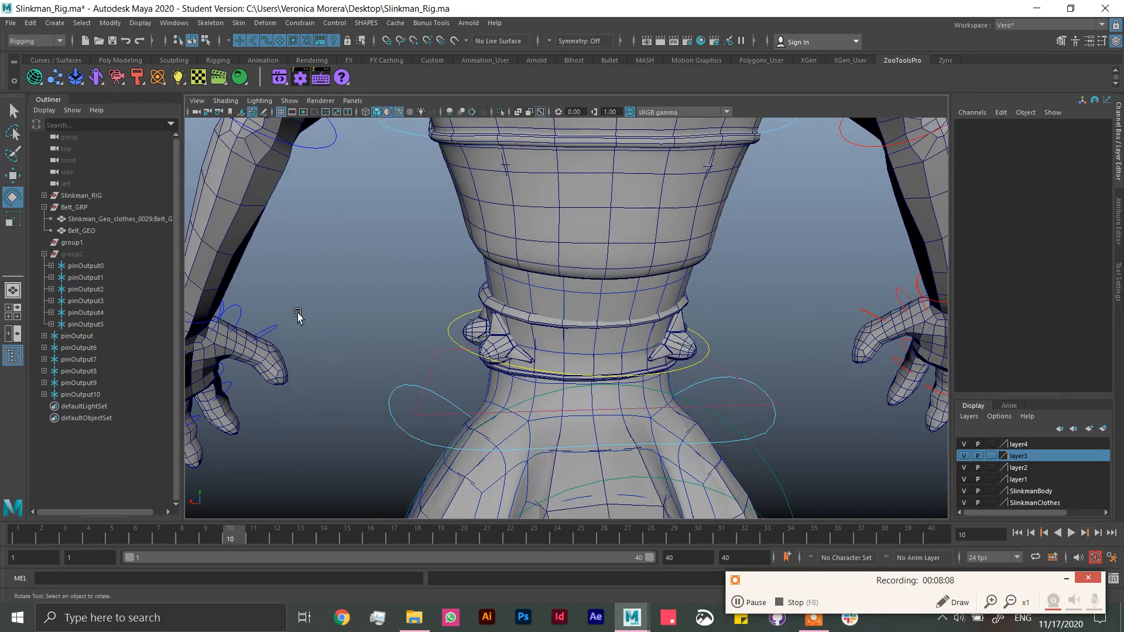
pyautogui.click(85, 231)
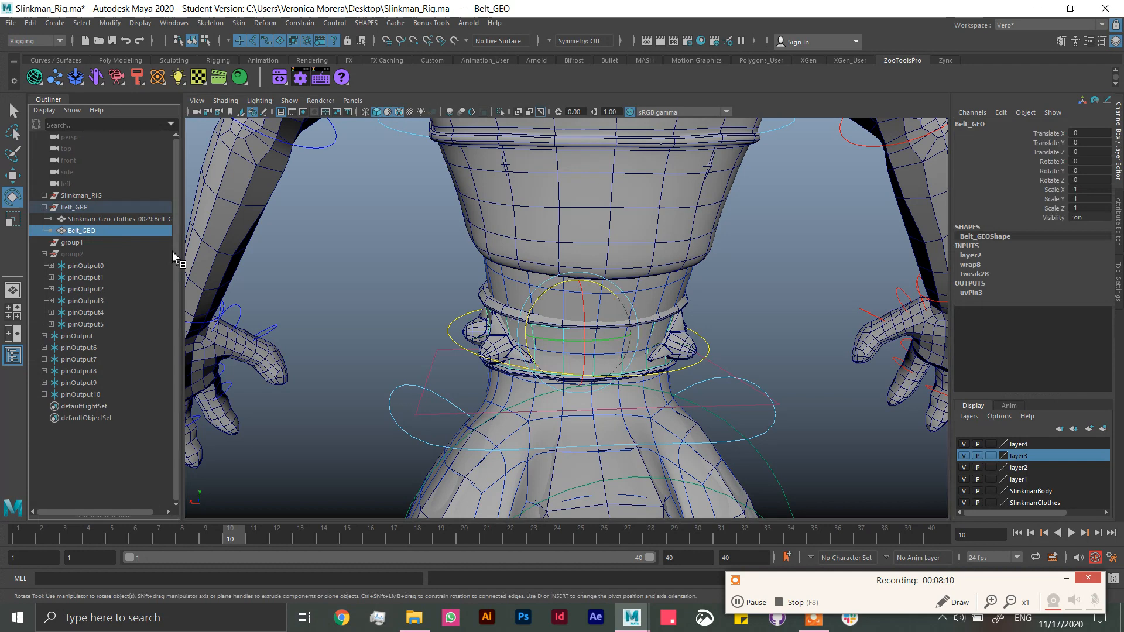
pyautogui.click(501, 112)
pyautogui.moveTo(650, 301); pyautogui.dragTo(600, 302, button='right')
pyautogui.click(595, 352)
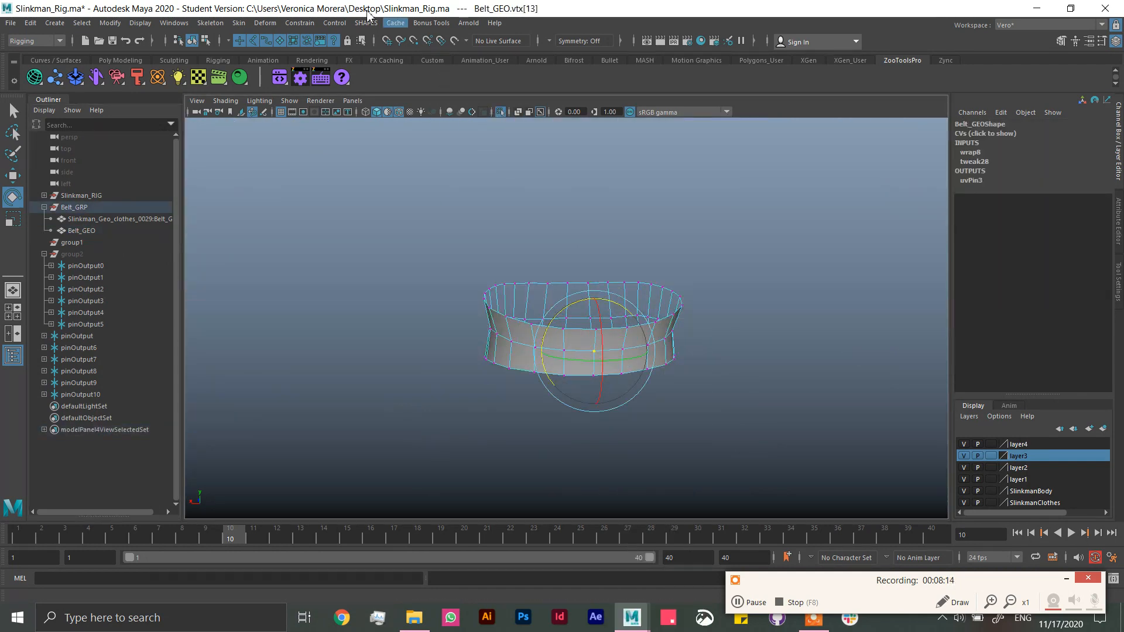
pyautogui.click(273, 24)
pyautogui.click(299, 22)
pyautogui.click(299, 22)
pyautogui.click(317, 123)
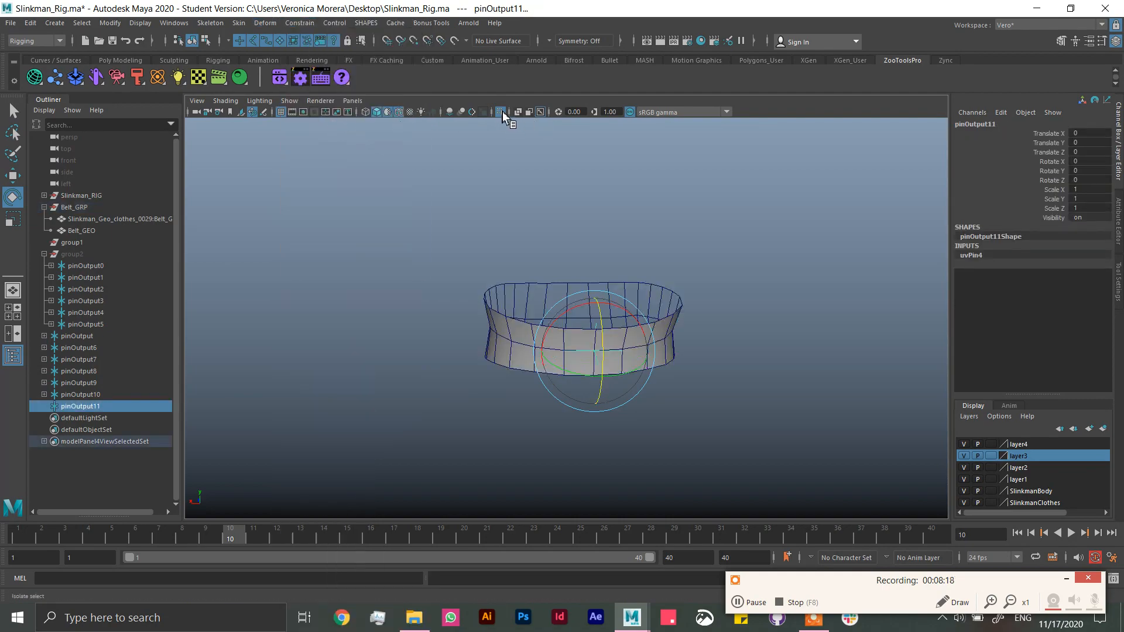
pyautogui.click(501, 112)
# Step: Turn off wireframe on shaded and add the pins of the belt gem and both side spikes to the pinOutput11 selection
pyautogui.keyDown('alt'); pyautogui.moveTo(557, 217); pyautogui.dragTo(843, 344); pyautogui.keyUp('alt')
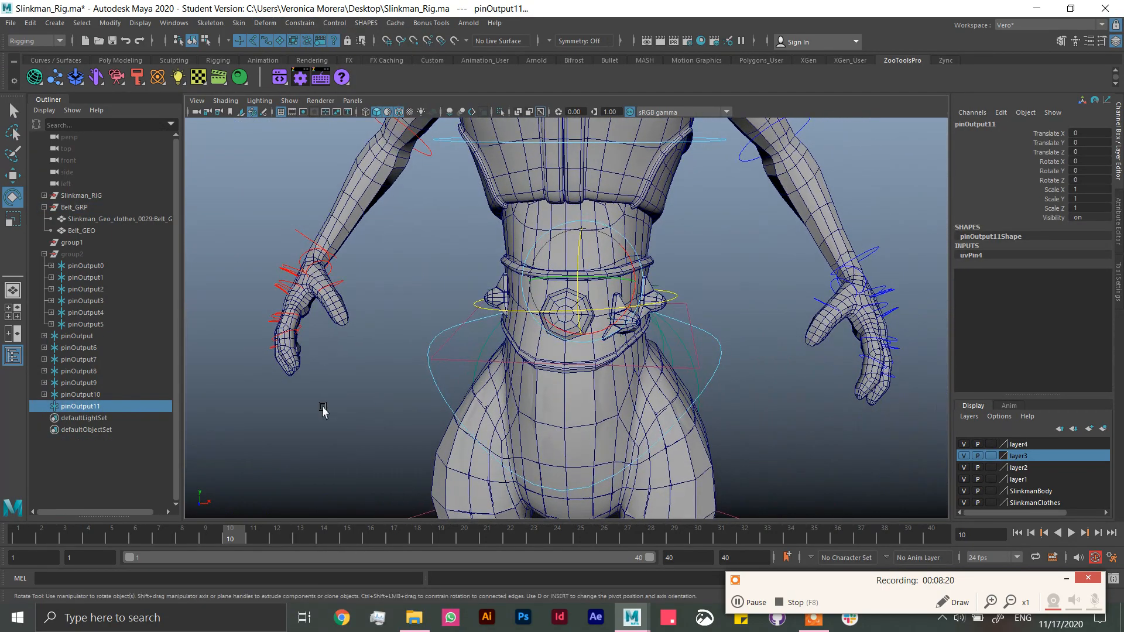
pyautogui.keyDown('alt'); pyautogui.moveTo(625, 391); pyautogui.dragTo(474, 382); pyautogui.keyUp('alt')
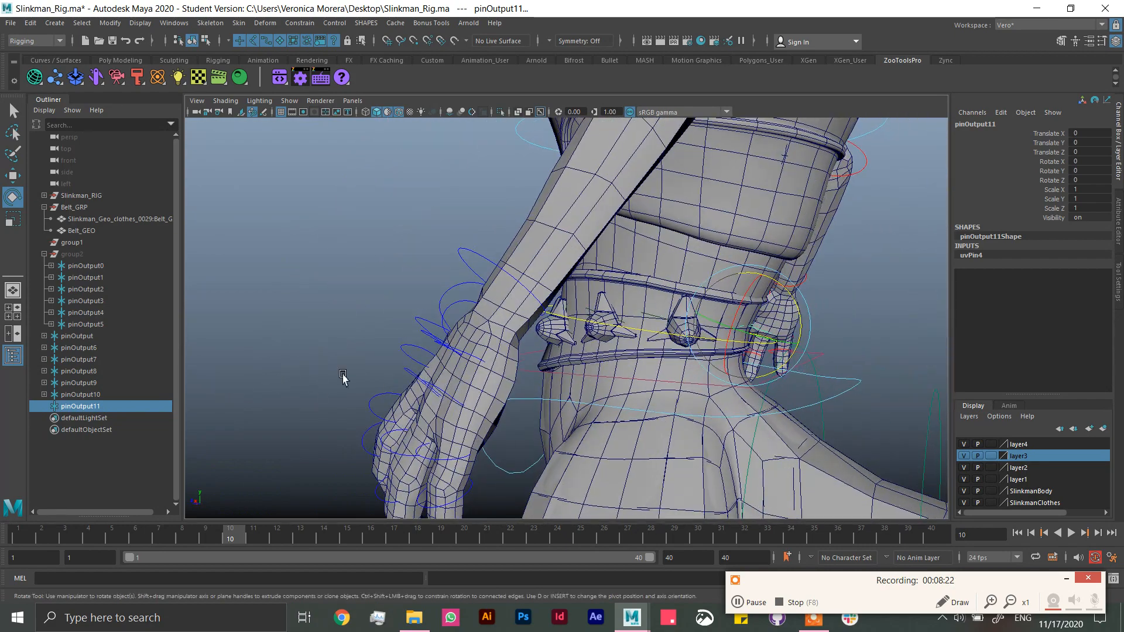
pyautogui.keyDown('alt'); pyautogui.moveTo(344, 376); pyautogui.dragTo(534, 258); pyautogui.keyUp('alt')
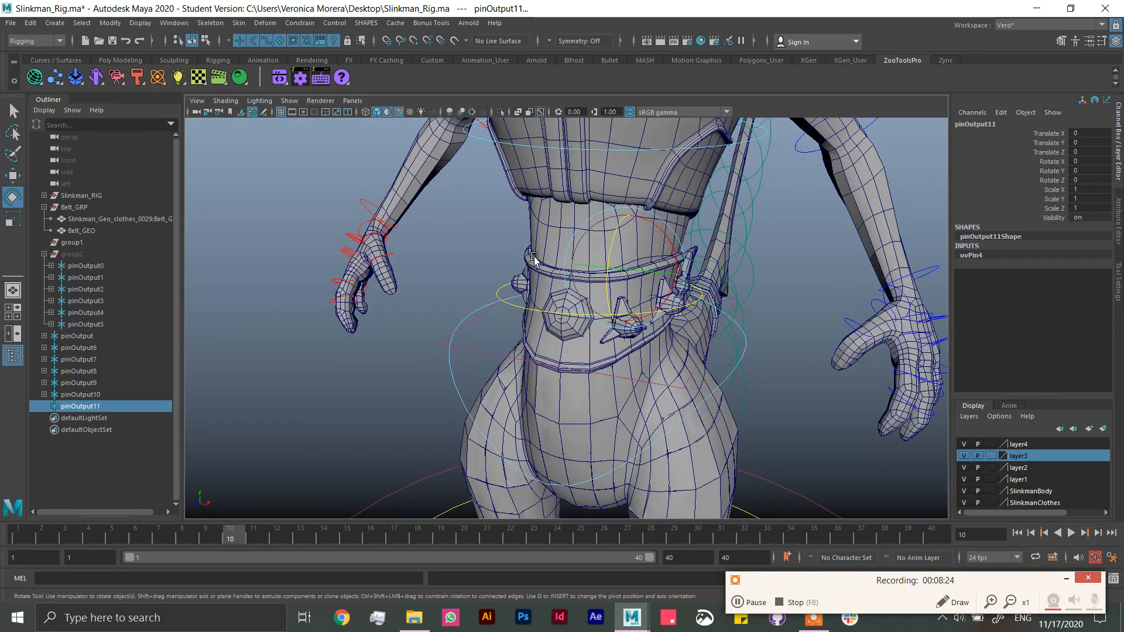
pyautogui.click(400, 113)
pyautogui.press('q')
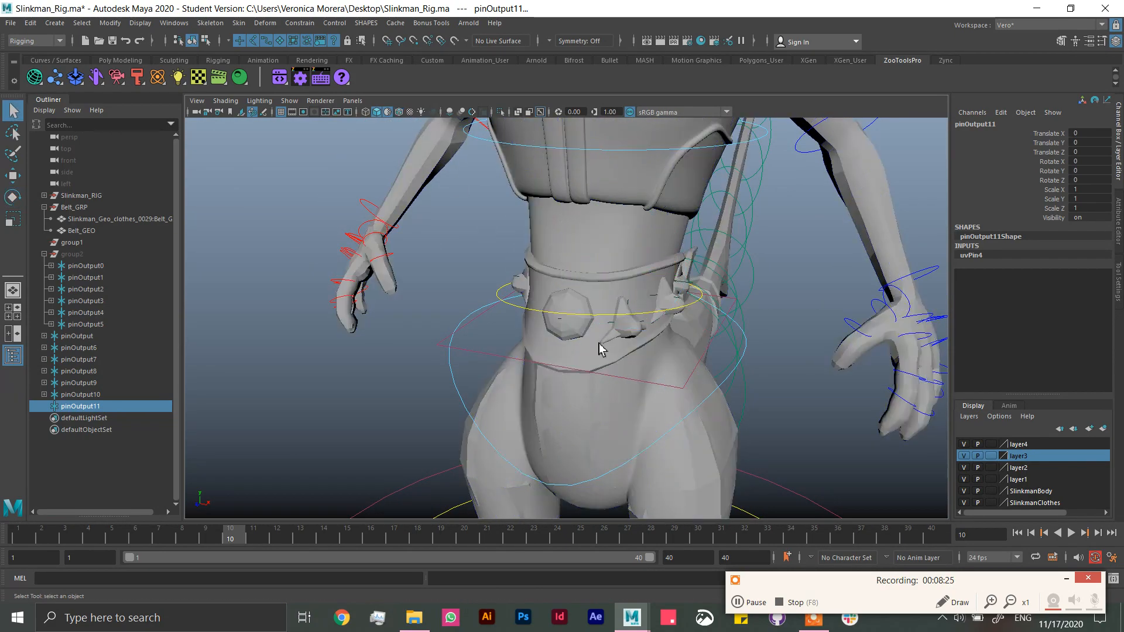
pyautogui.keyDown('shift'); pyautogui.click(560, 326); pyautogui.keyUp('shift')
pyautogui.moveTo(661, 340)
pyautogui.keyDown('alt'); pyautogui.mouseDown()
pyautogui.moveTo(682, 352)
pyautogui.moveTo(632, 341)
pyautogui.moveTo(650, 344)
pyautogui.moveTo(647, 333)
pyautogui.mouseUp(); pyautogui.keyUp('alt')
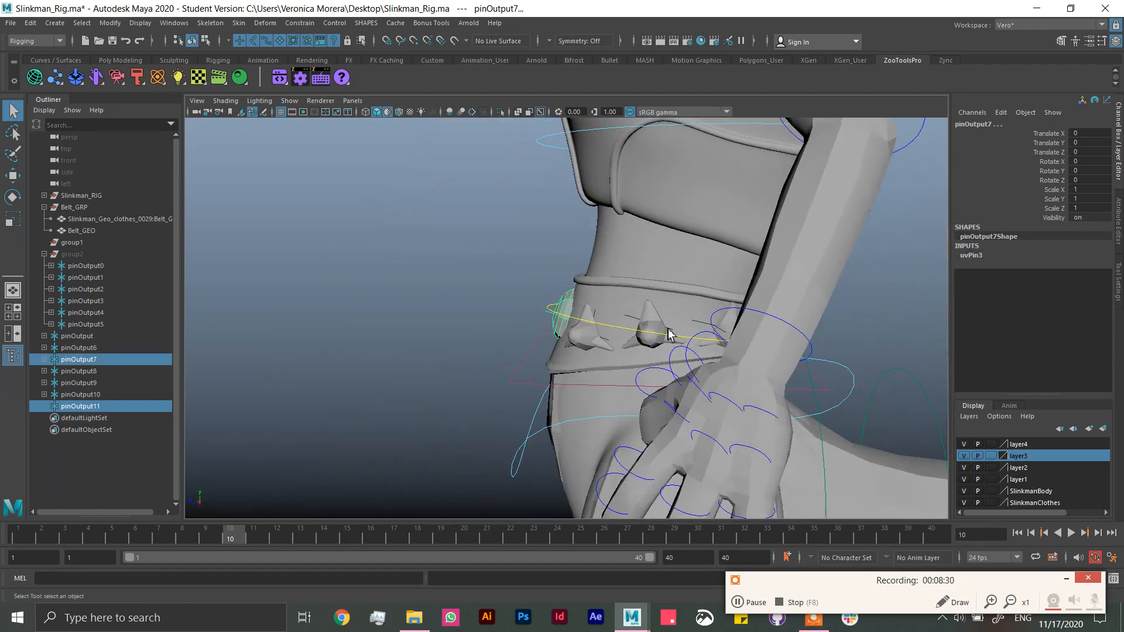
pyautogui.keyDown('shift'); pyautogui.click(639, 327); pyautogui.keyUp('shift')
pyautogui.hotkey('ctrl', 'z')
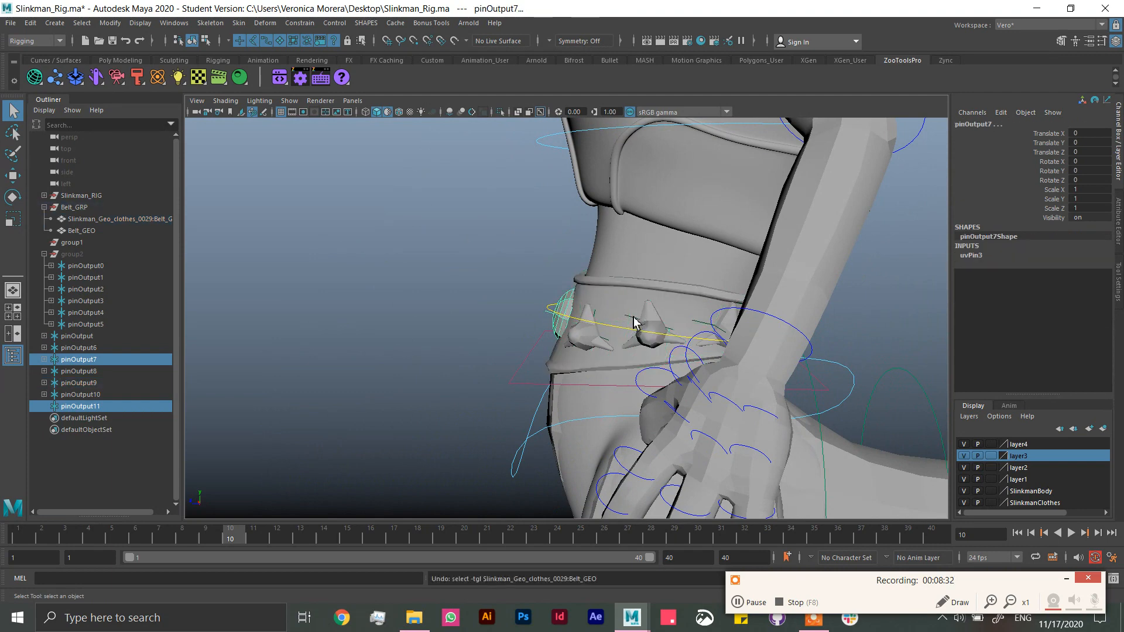
pyautogui.keyDown('shift'); pyautogui.click(633, 320); pyautogui.keyUp('shift')
pyautogui.keyDown('alt'); pyautogui.moveTo(632, 320); pyautogui.dragTo(596, 337); pyautogui.keyUp('alt')
pyautogui.keyDown('shift'); pyautogui.click(493, 324); pyautogui.keyUp('shift')
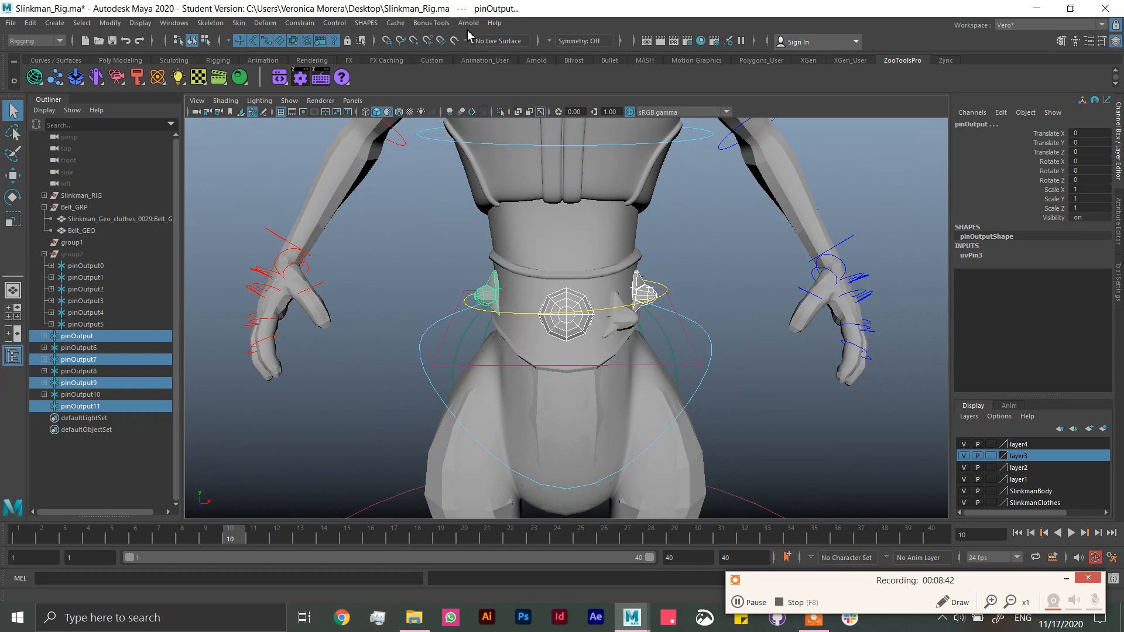
# Step: Run the cometMenu.mel script from the Script Editor to load the Comet tools, and minimize the editor
pyautogui.click(1066, 579)
pyautogui.click(1113, 578)
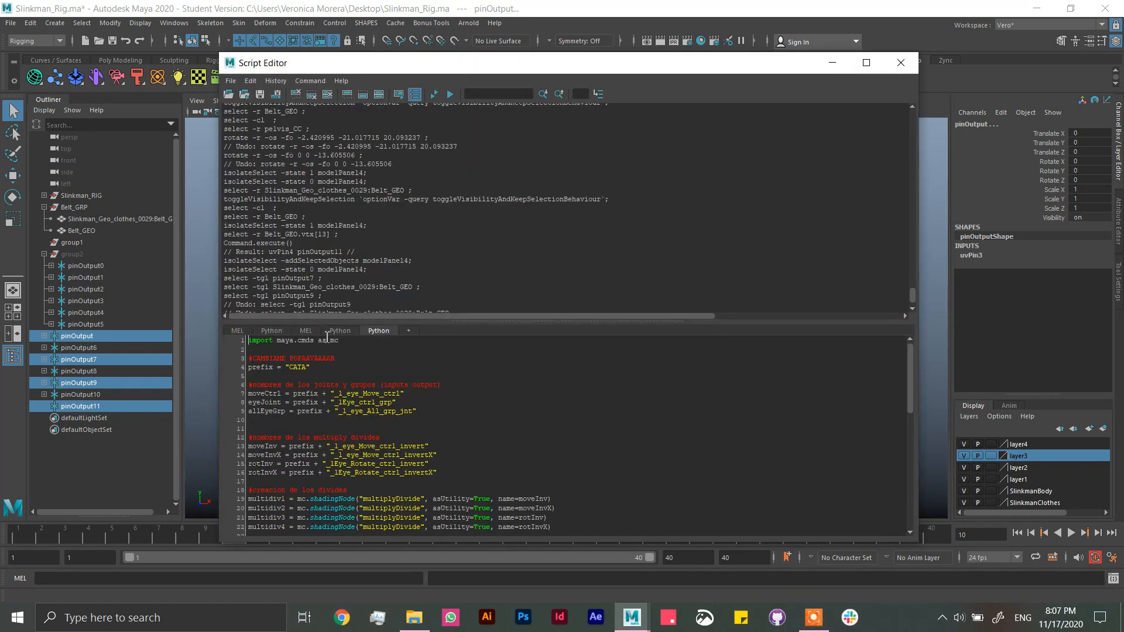
pyautogui.click(241, 331)
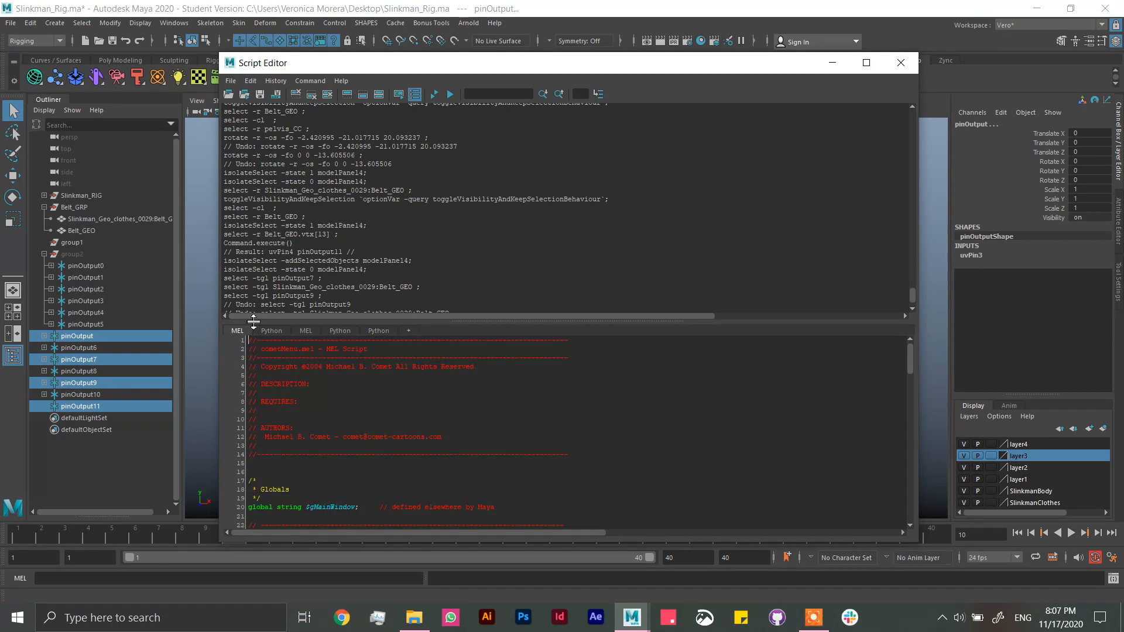
pyautogui.click(436, 95)
pyautogui.click(832, 62)
# Step: Try to create Comet joint shapes at all four selected belt pins at once
pyautogui.click(498, 23)
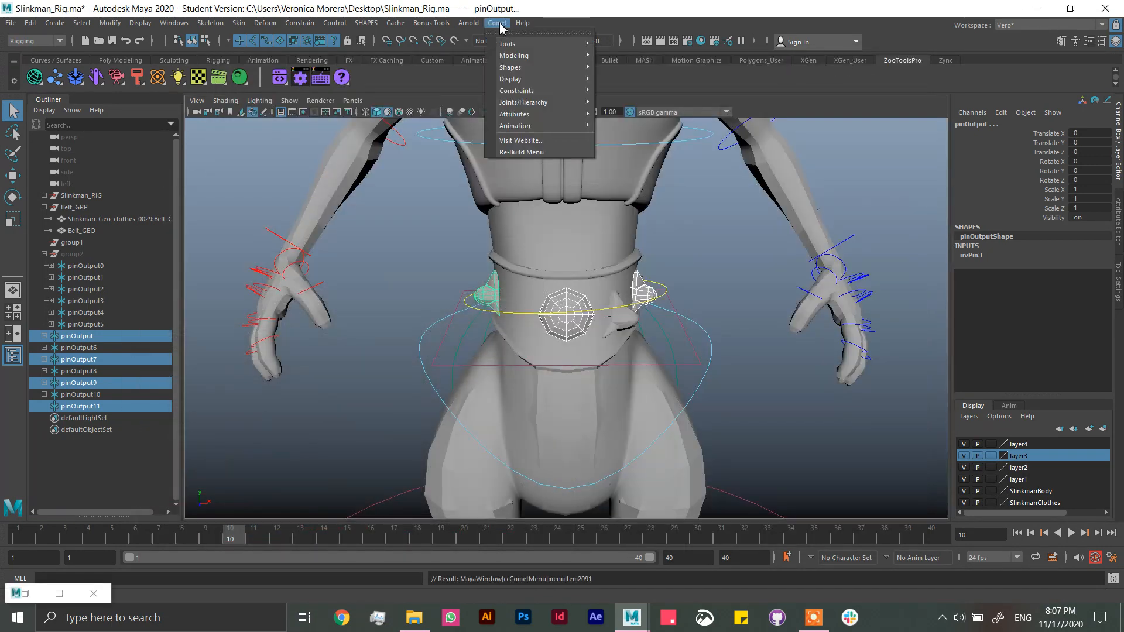
pyautogui.moveTo(580, 69)
pyautogui.click(632, 225)
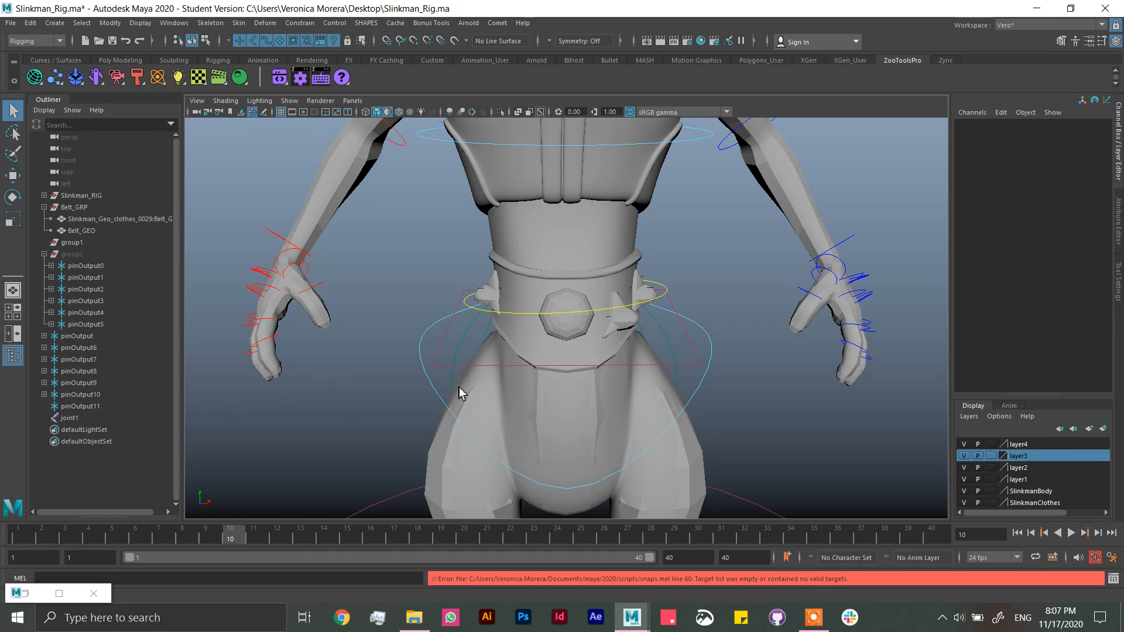
pyautogui.hotkey('ctrl', 'z')
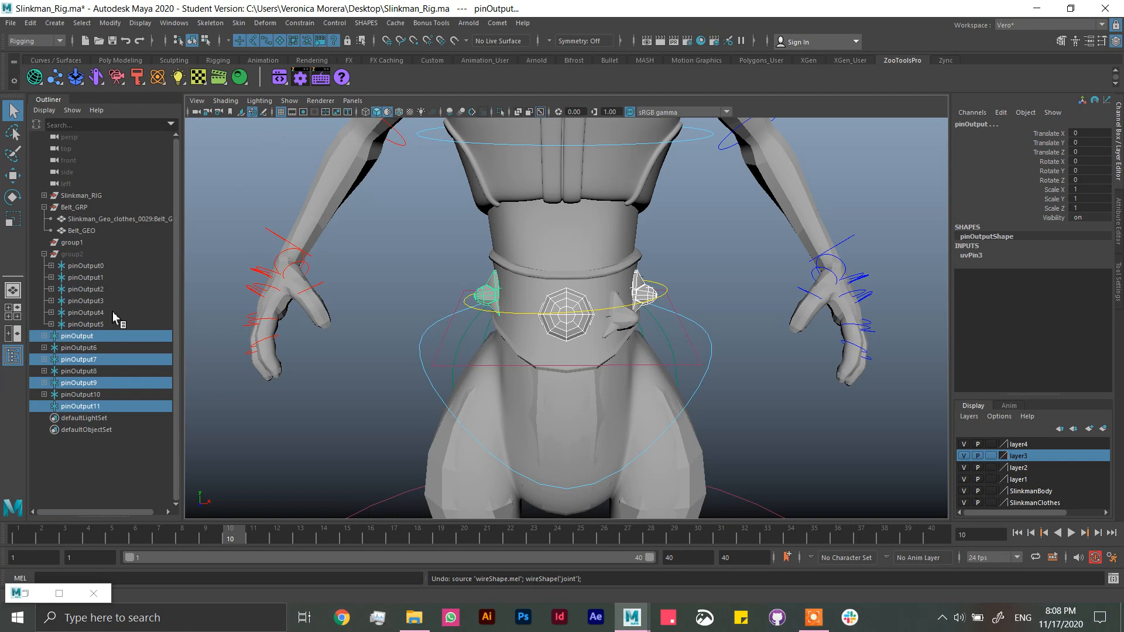
# Step: Group the four selected belt pins and save the scene
pyautogui.hotkey('ctrl', 'g')
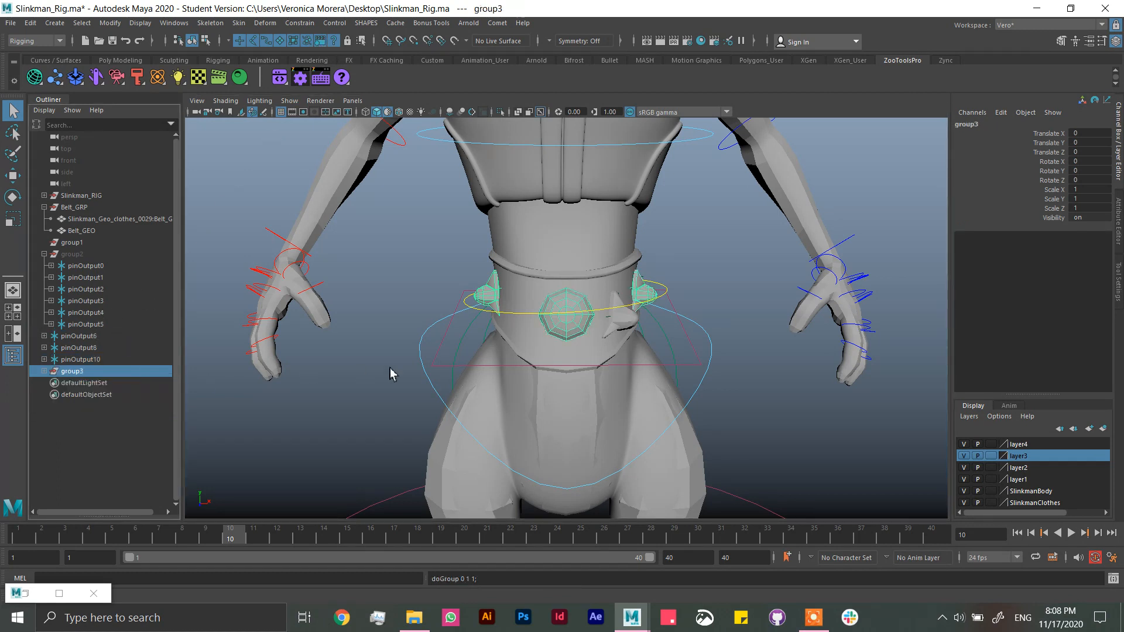
pyautogui.hotkey('ctrl', 's')
pyautogui.click(531, 317)
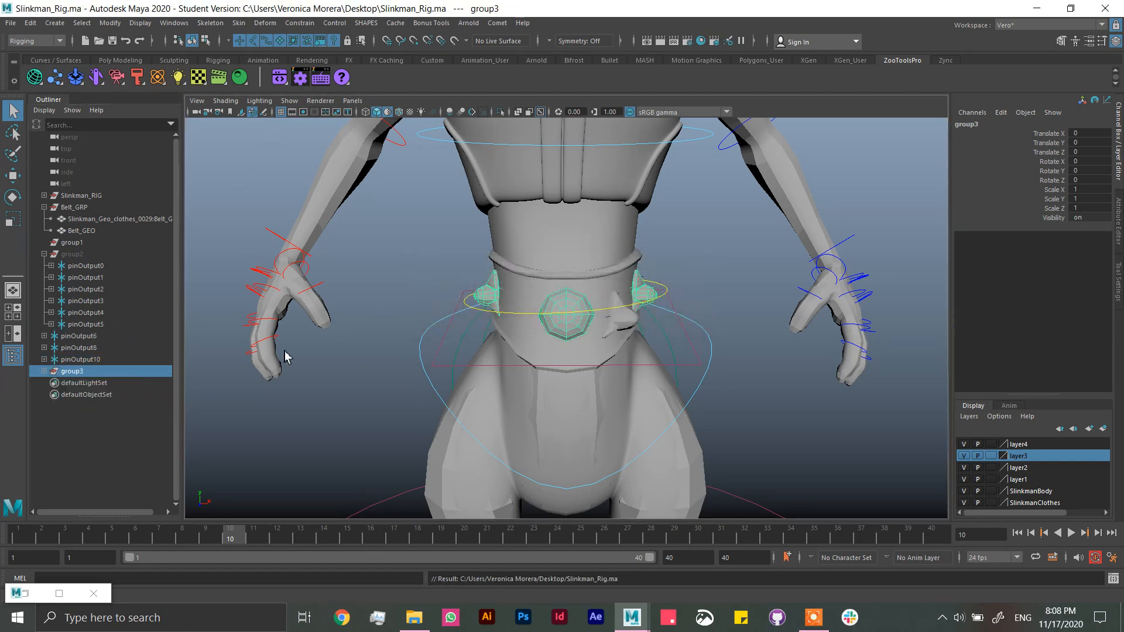
# Step: Create a separate Comet joint shape at each of pinOutput11, pinOutput7, pinOutput9 and pinOutput in group3
pyautogui.click(44, 371)
pyautogui.click(87, 384)
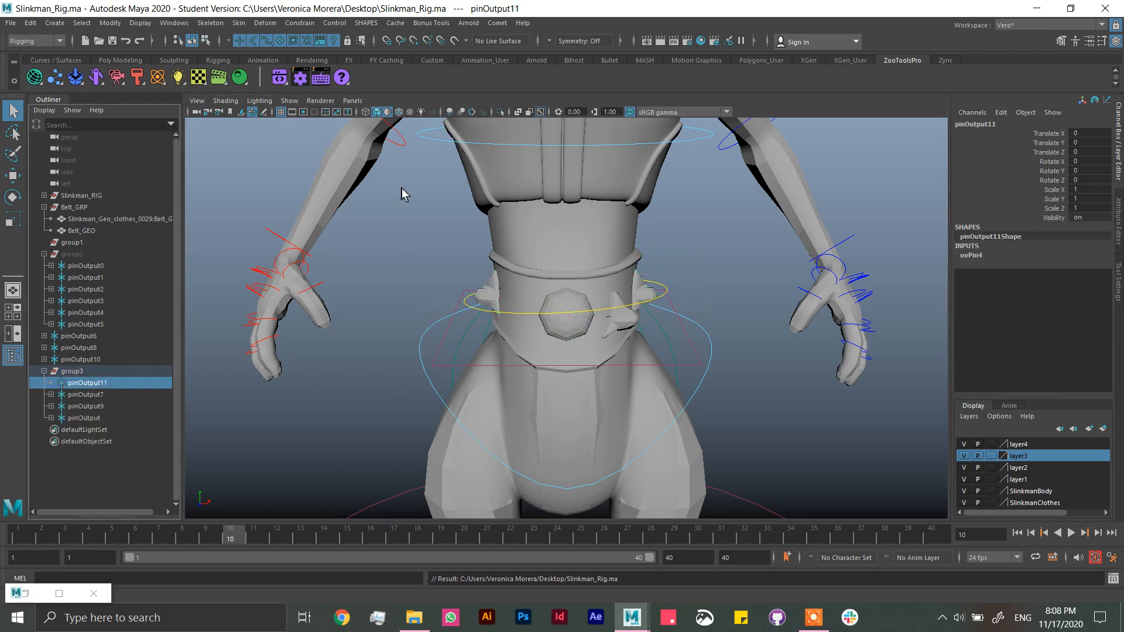
pyautogui.click(497, 23)
pyautogui.moveTo(527, 67)
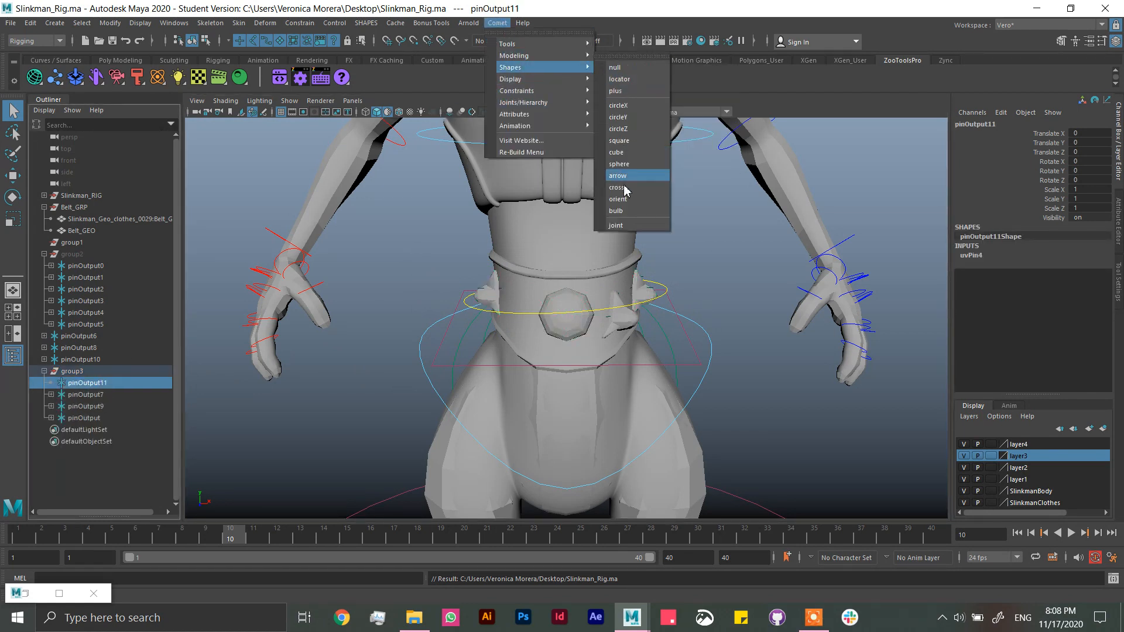
pyautogui.click(626, 226)
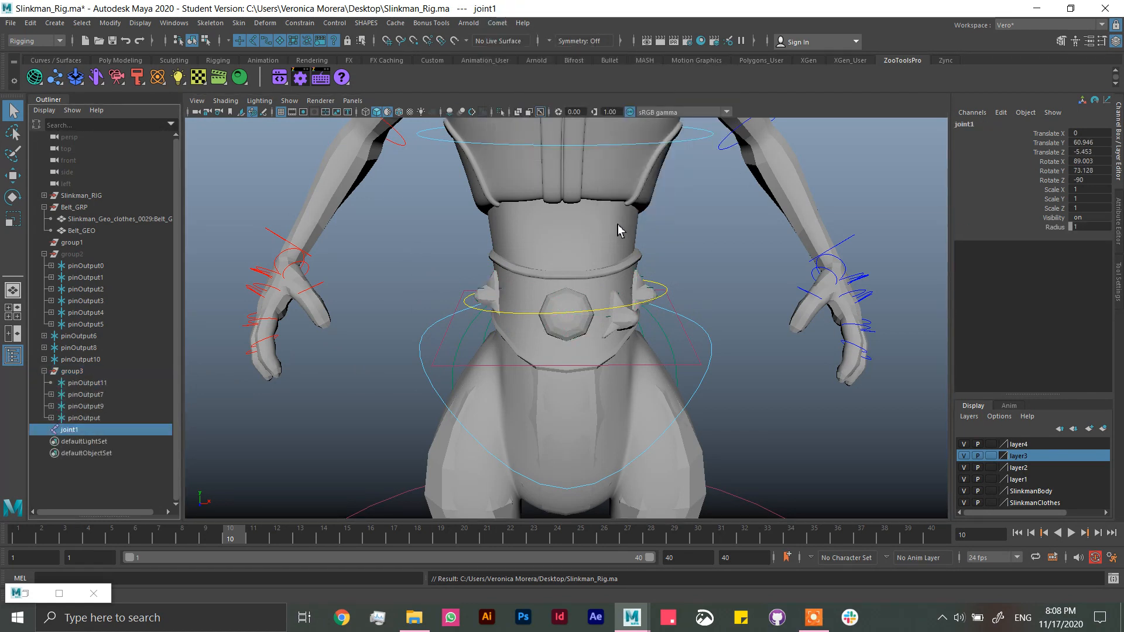
pyautogui.click(98, 397)
pyautogui.press('g')
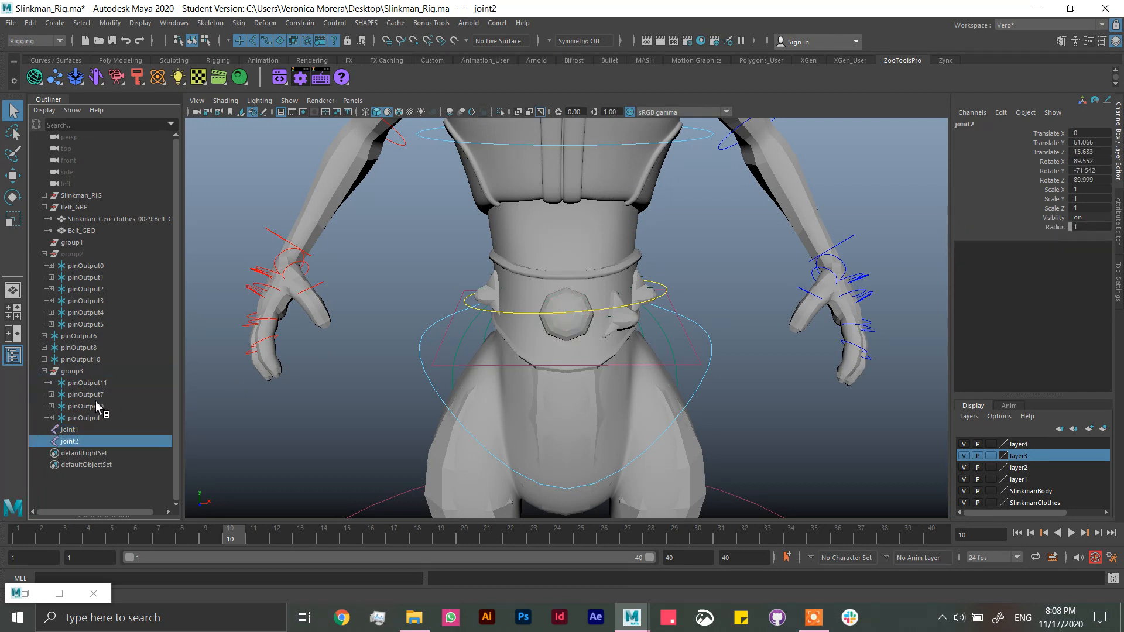
pyautogui.click(96, 409)
pyautogui.press('g')
pyautogui.click(100, 418)
pyautogui.press('g')
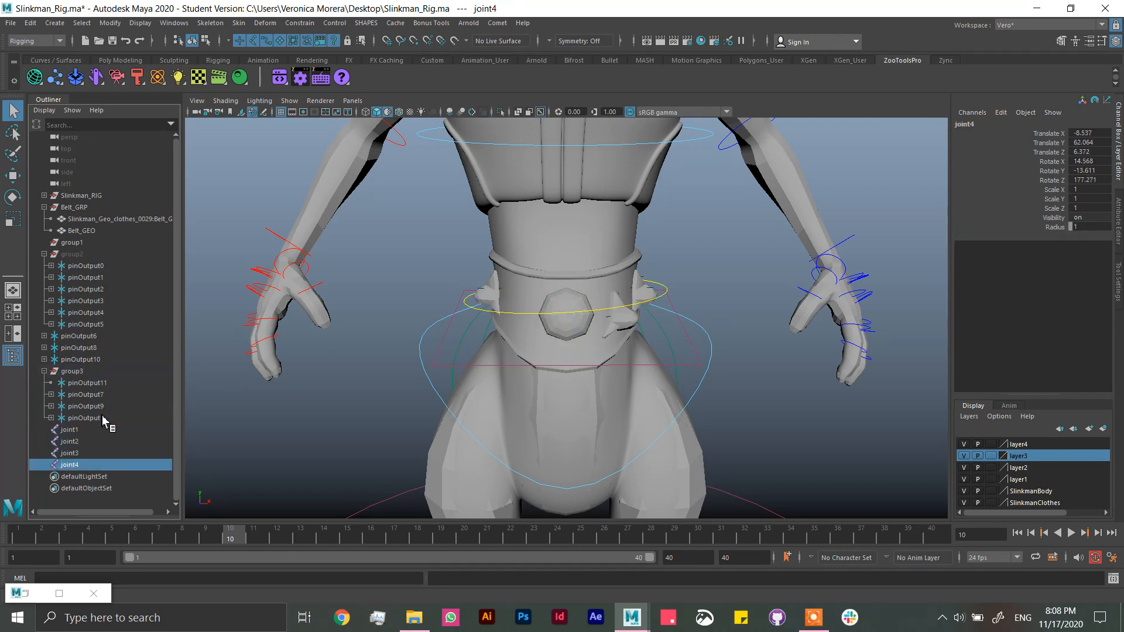
# Step: Parent joint1 under pinOutput11, joint2 under pinOutput7, joint3 under pinOutput9, and joint4 under pinOutput
pyautogui.click(77, 432)
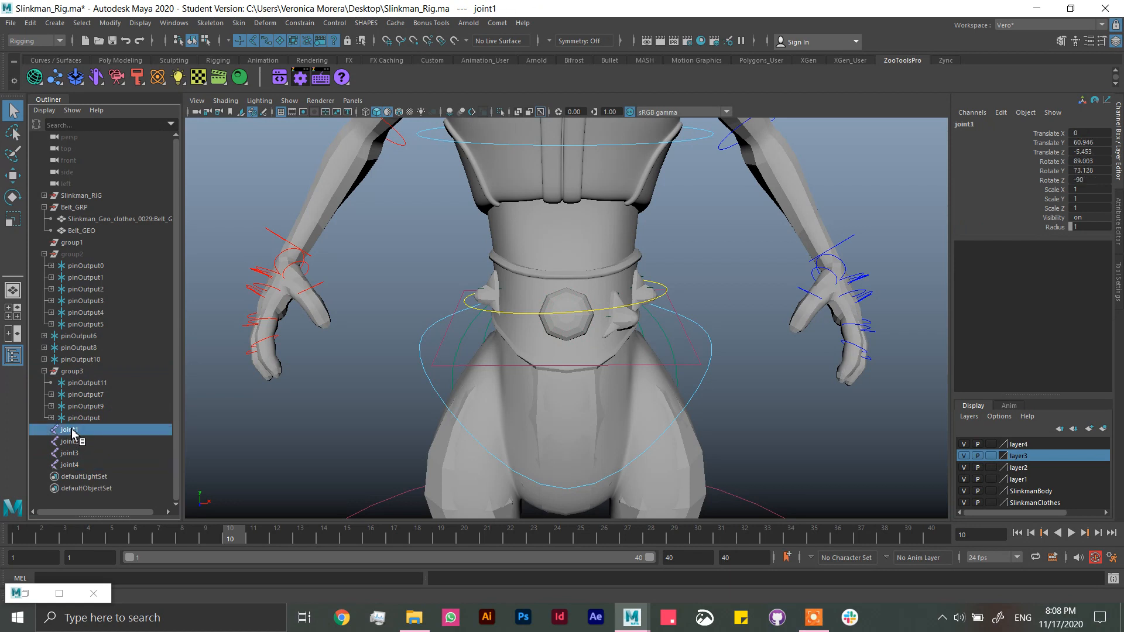
pyautogui.keyDown('ctrl'); pyautogui.click(93, 387); pyautogui.keyUp('ctrl')
pyautogui.press('p')
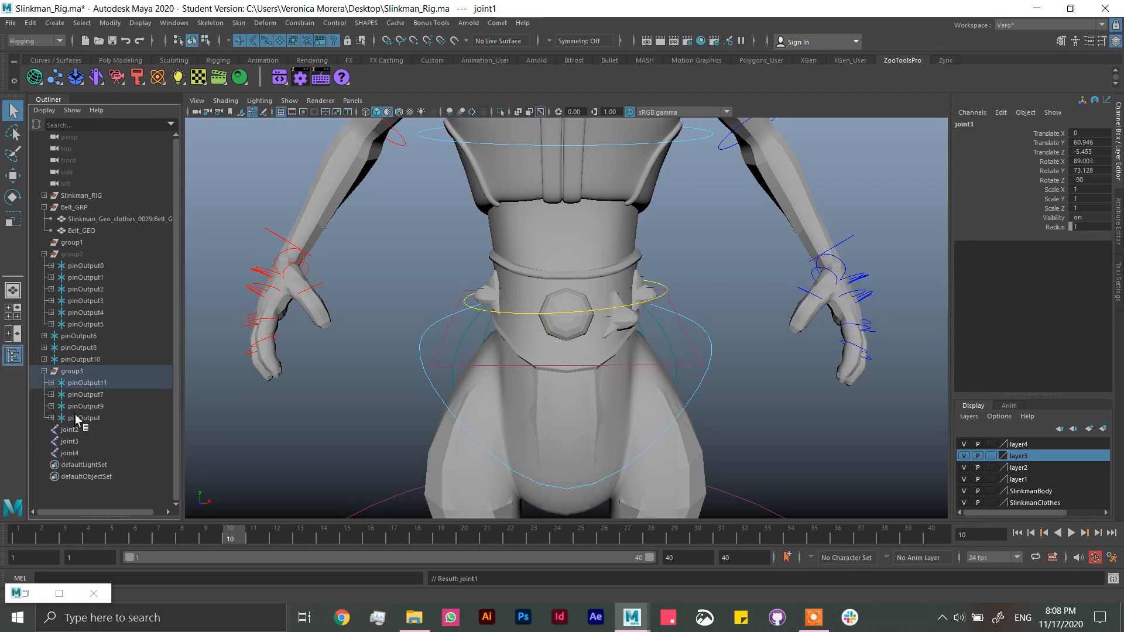
pyautogui.click(69, 430)
pyautogui.keyDown('ctrl'); pyautogui.click(86, 399); pyautogui.keyUp('ctrl')
pyautogui.press('p')
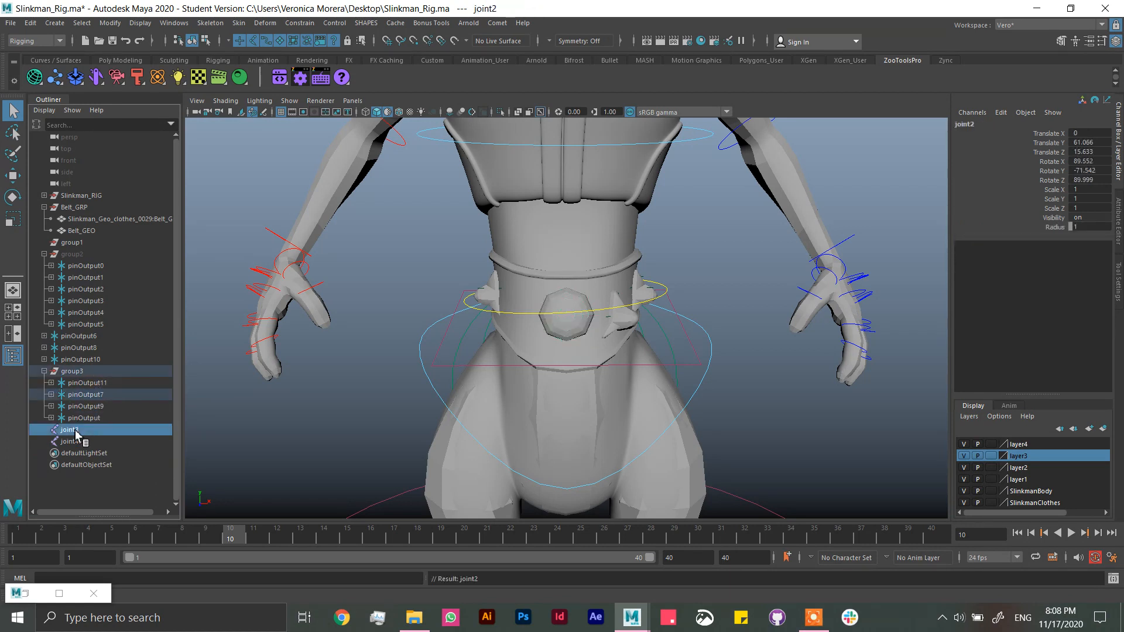
pyautogui.click(70, 430)
pyautogui.keyDown('ctrl'); pyautogui.click(87, 408); pyautogui.keyUp('ctrl')
pyautogui.press('p')
pyautogui.click(71, 429)
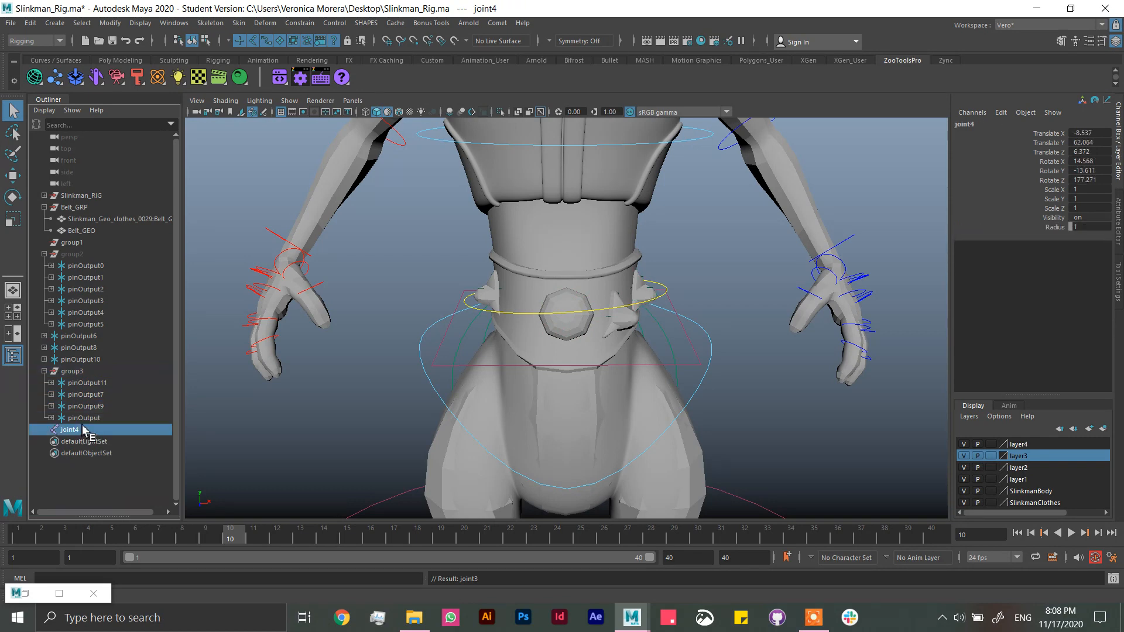
pyautogui.keyDown('ctrl'); pyautogui.click(85, 418); pyautogui.keyUp('ctrl')
pyautogui.press('p')
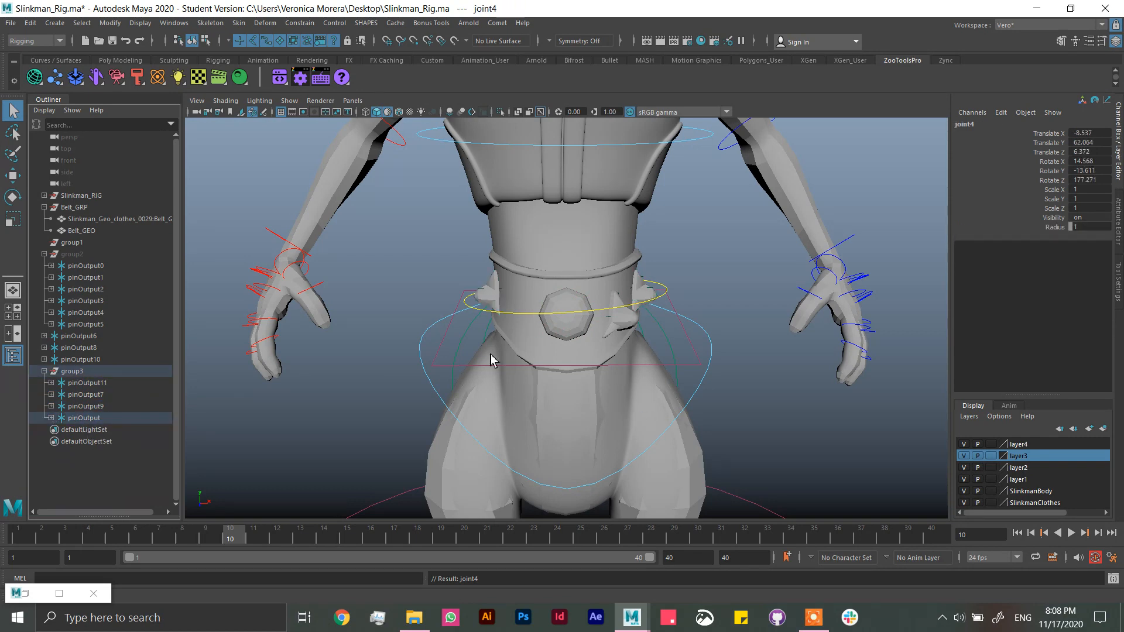
# Step: Expand the four pins in group3 and their transform nodes, and select joint1, joint2, joint3 and joint4 together
pyautogui.keyDown('alt'); pyautogui.moveTo(685, 326); pyautogui.dragTo(363, 406); pyautogui.keyUp('alt')
pyautogui.click(51, 418)
pyautogui.click(52, 407)
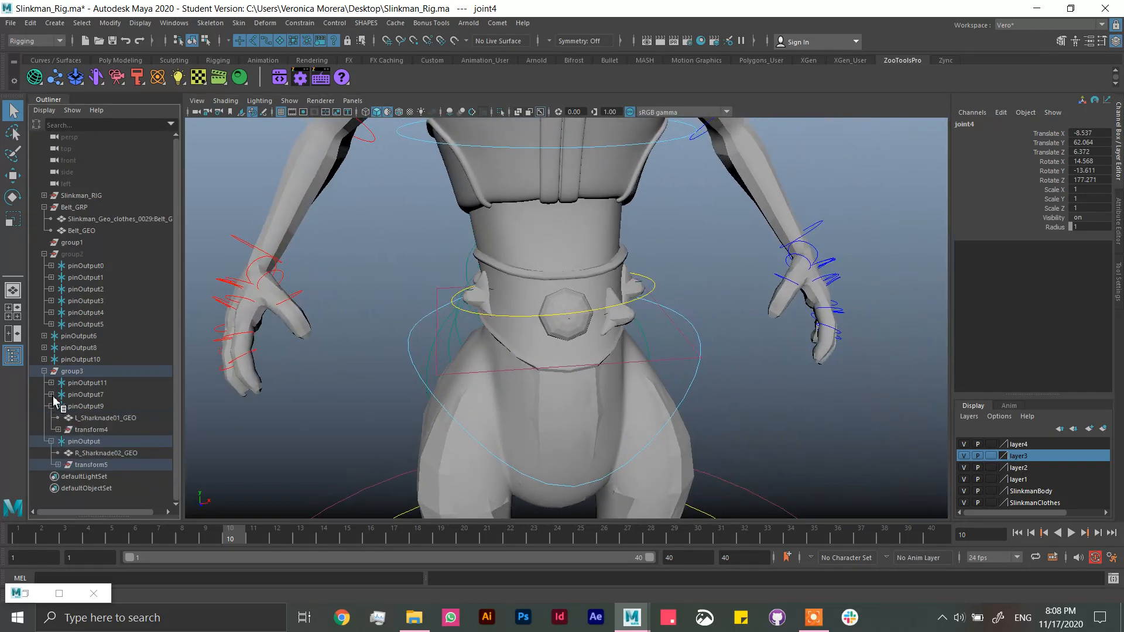
pyautogui.click(52, 394)
pyautogui.click(52, 383)
pyautogui.scroll(-2, 178, 366)
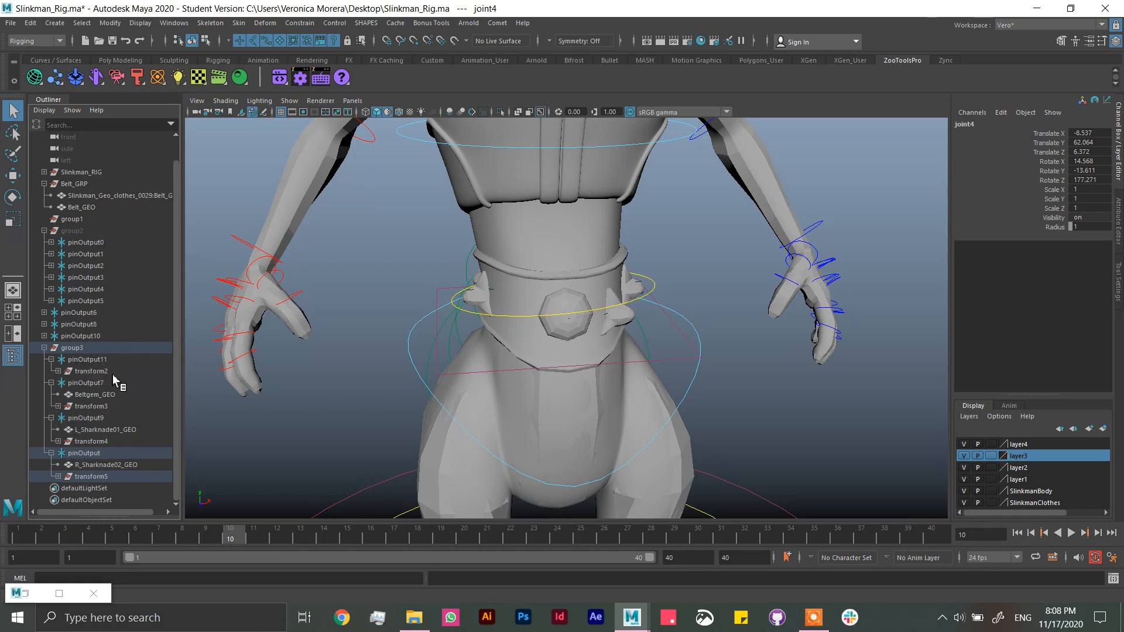
pyautogui.click(58, 478)
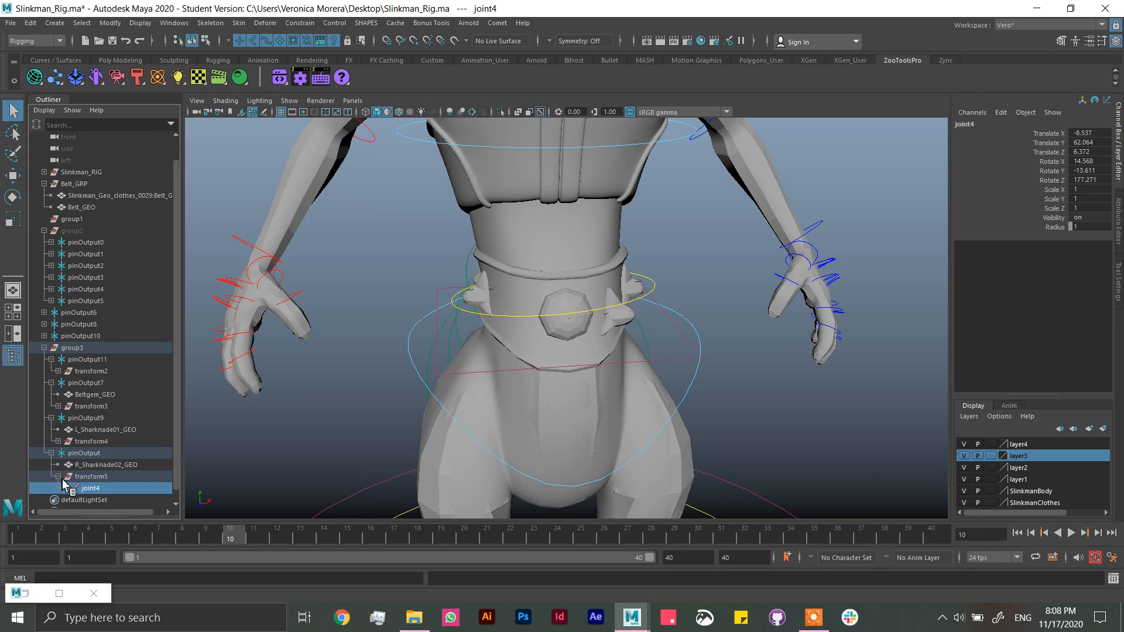
pyautogui.click(58, 442)
pyautogui.keyDown('ctrl'); pyautogui.click(89, 454); pyautogui.keyUp('ctrl')
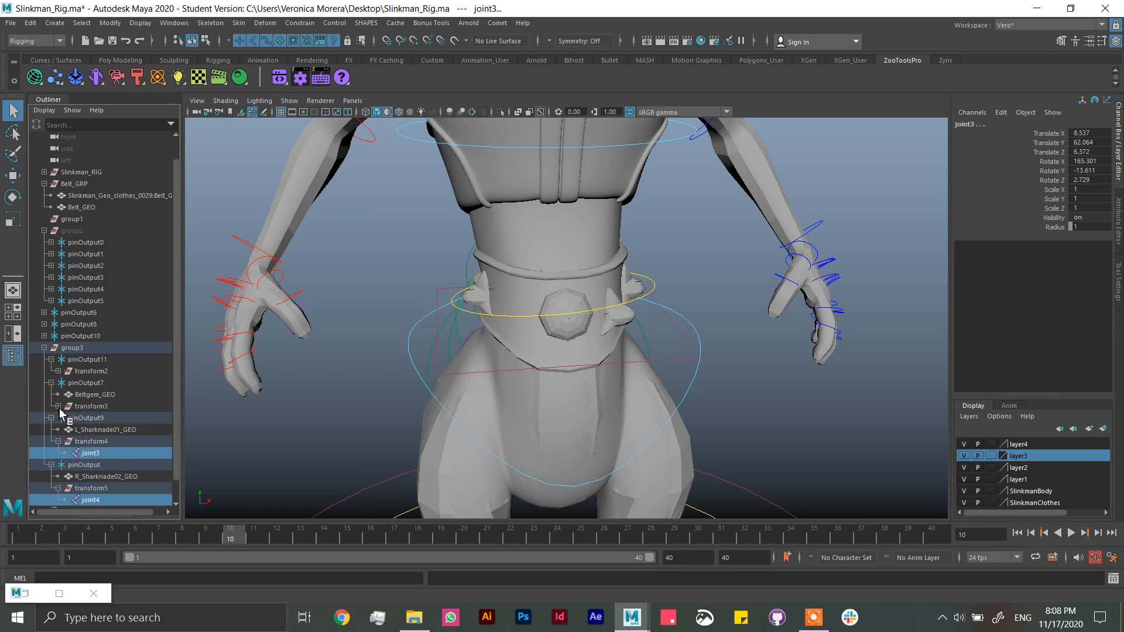
pyautogui.click(58, 406)
pyautogui.keyDown('ctrl'); pyautogui.click(92, 418); pyautogui.keyUp('ctrl')
pyautogui.click(58, 371)
pyautogui.keyDown('ctrl'); pyautogui.click(94, 383); pyautogui.keyUp('ctrl')
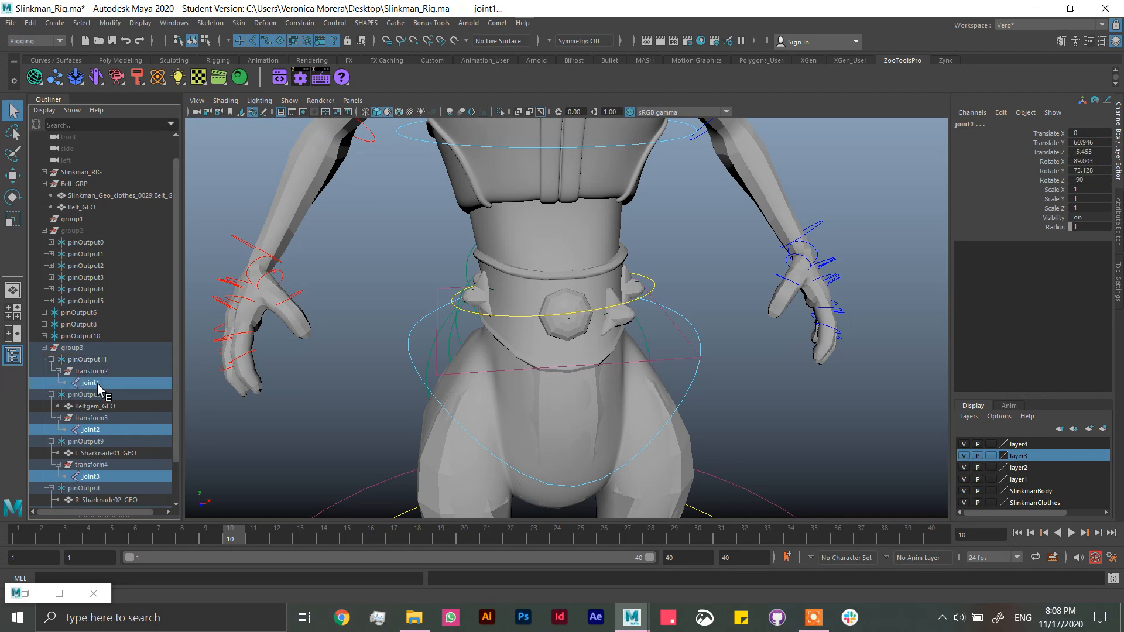
# Step: Bind the Slinkman_Geo_clothes_0029:Belt_GEO mesh to the four selected pin joints with Bind Skin, and save the scene
pyautogui.keyDown('ctrl'); pyautogui.click(97, 196); pyautogui.keyUp('ctrl')
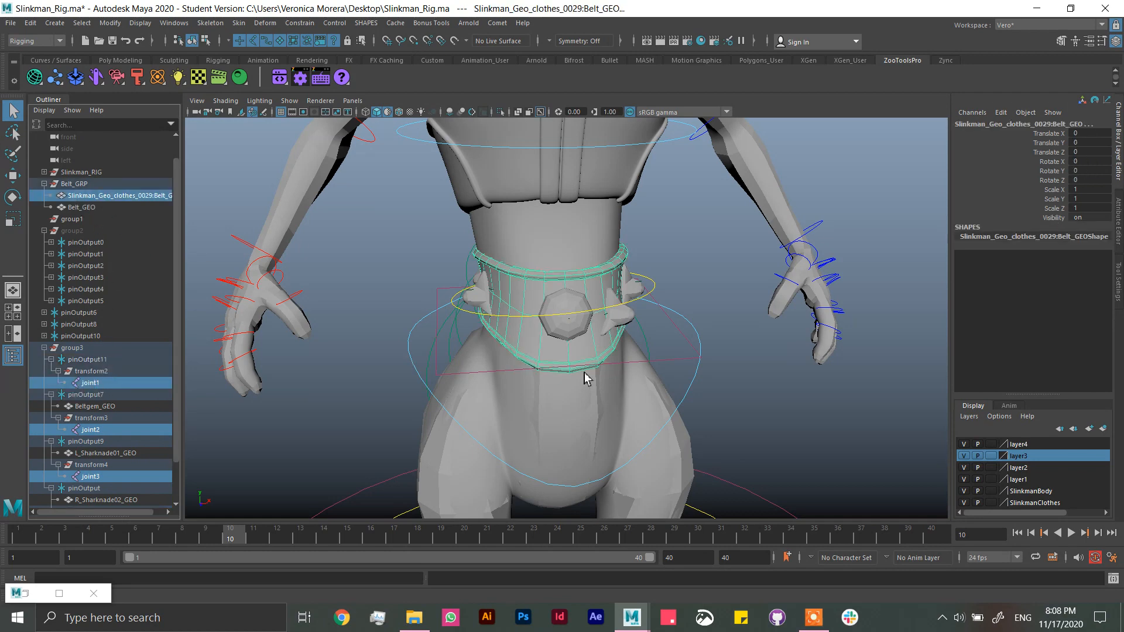
pyautogui.click(239, 23)
pyautogui.click(284, 51)
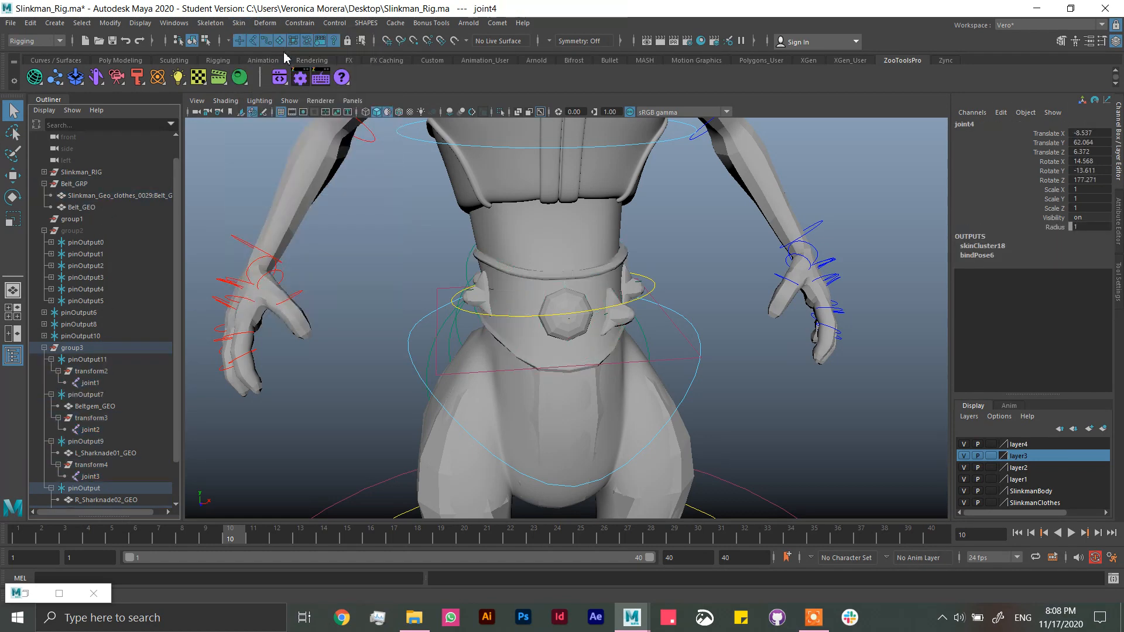
pyautogui.click(684, 299)
pyautogui.hotkey('ctrl', 's')
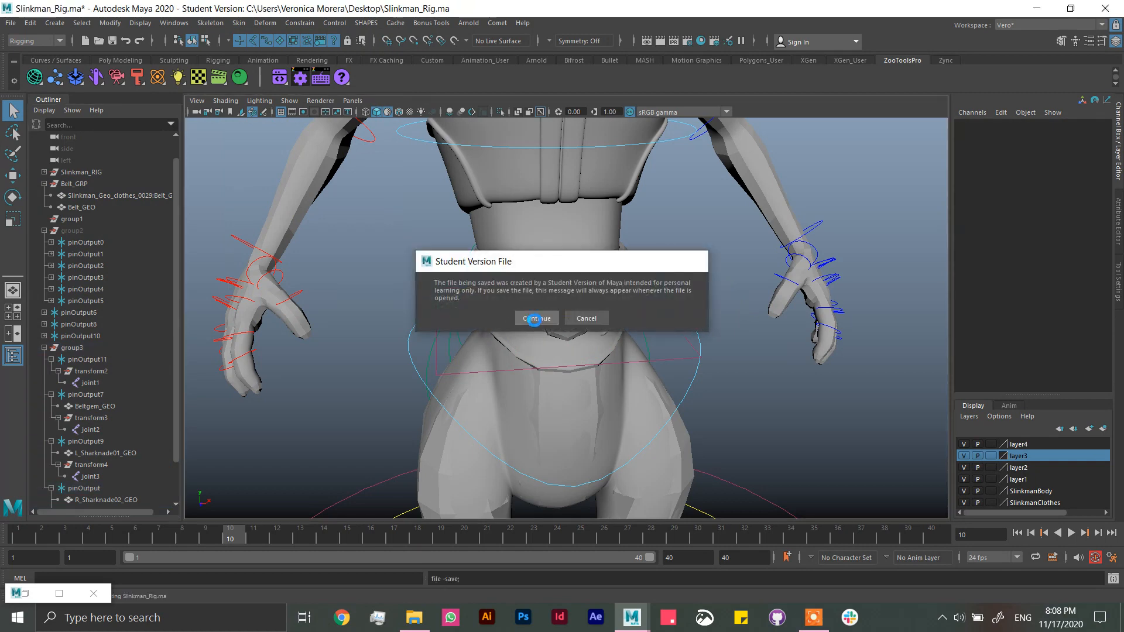
pyautogui.press('Return')
# Step: Hide the Belt_GEO mesh in Belt_GRP
pyautogui.keyDown('alt'); pyautogui.moveTo(662, 286); pyautogui.dragTo(680, 339); pyautogui.keyUp('alt')
pyautogui.scroll(-2, 701, 311)
pyautogui.click(681, 344)
pyautogui.press('e')
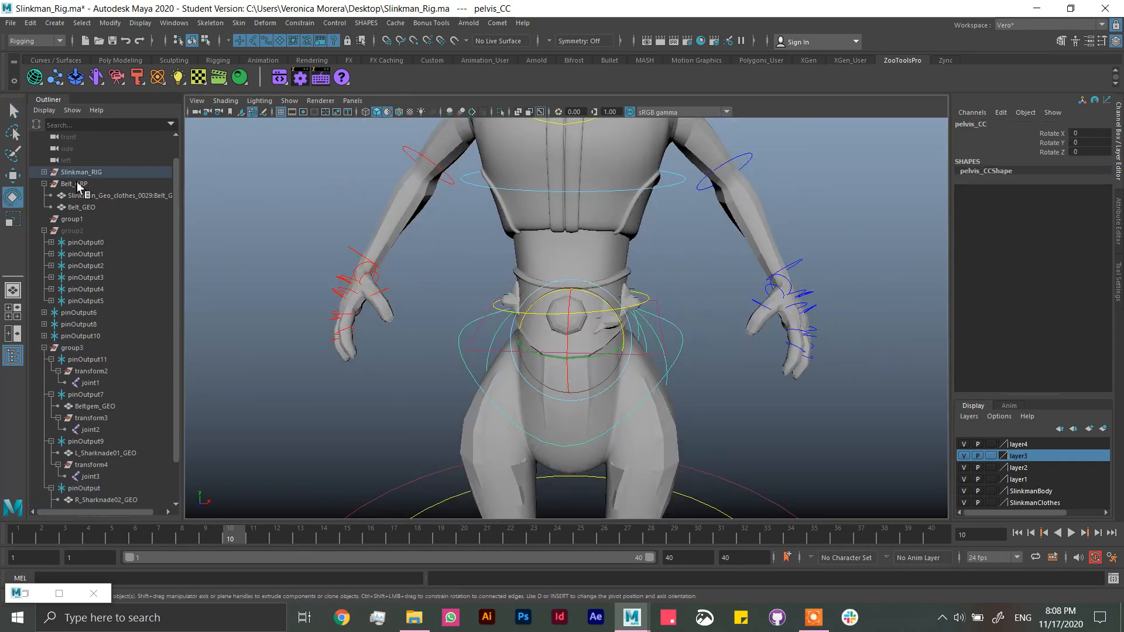
pyautogui.click(88, 208)
pyautogui.press('h')
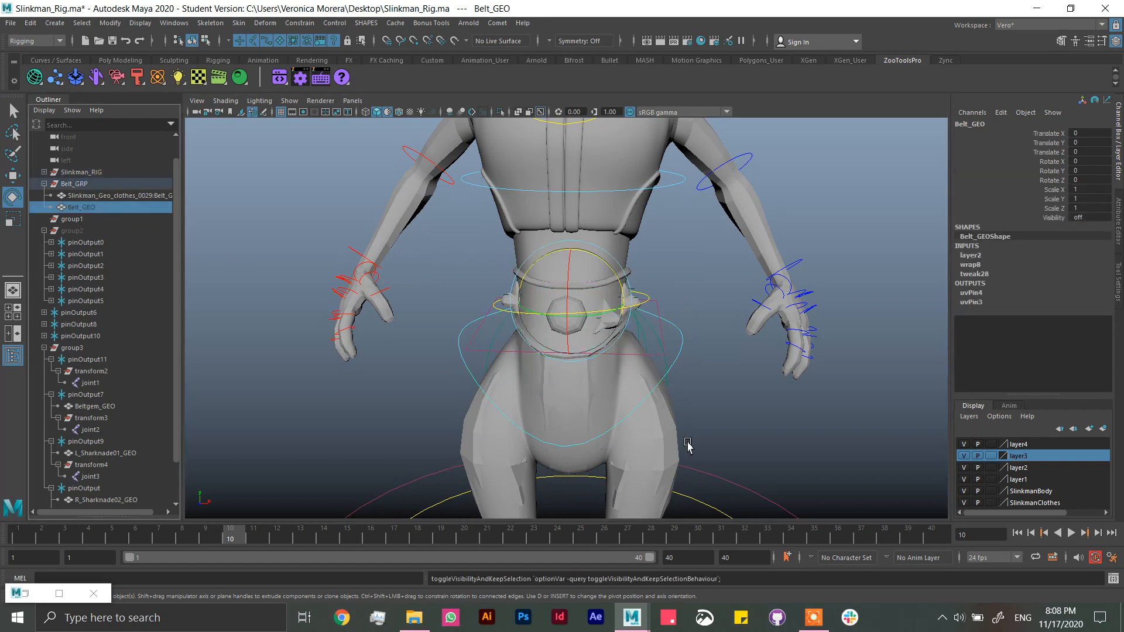
# Step: Test the belt's deformation by rotating the pelvis_CC control about 35 degrees in Z, then deselect it
pyautogui.click(680, 344)
pyautogui.moveTo(601, 310)
pyautogui.mouseDown()
pyautogui.moveTo(577, 300)
pyautogui.moveTo(588, 335)
pyautogui.moveTo(598, 325)
pyautogui.moveTo(554, 316)
pyautogui.moveTo(574, 351)
pyautogui.moveTo(618, 313)
pyautogui.moveTo(577, 314)
pyautogui.moveTo(598, 335)
pyautogui.moveTo(610, 322)
pyautogui.moveTo(557, 328)
pyautogui.moveTo(581, 333)
pyautogui.moveTo(592, 312)
pyautogui.moveTo(594, 332)
pyautogui.moveTo(601, 325)
pyautogui.mouseUp()
pyautogui.hotkey('ctrl', 'z')
pyautogui.keyDown('alt'); pyautogui.moveTo(604, 342); pyautogui.dragTo(600, 294); pyautogui.keyUp('alt')
pyautogui.keyDown('alt'); pyautogui.moveTo(626, 347); pyautogui.dragTo(591, 360); pyautogui.keyUp('alt')
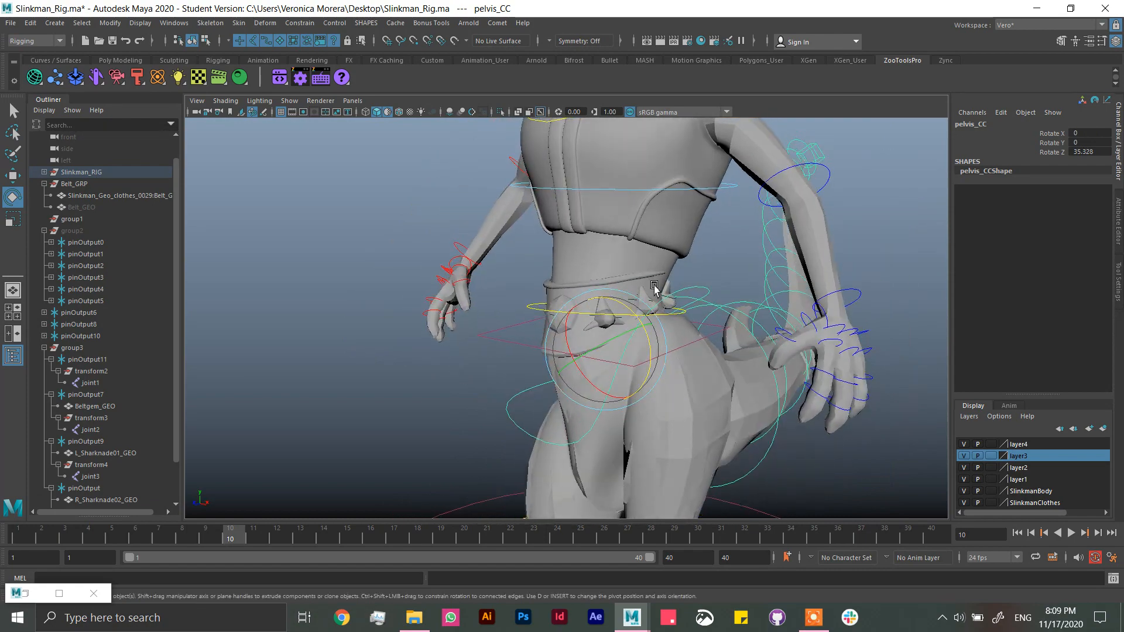
pyautogui.keyDown('alt'); pyautogui.moveTo(685, 305); pyautogui.dragTo(728, 296); pyautogui.keyUp('alt')
pyautogui.click(729, 296)
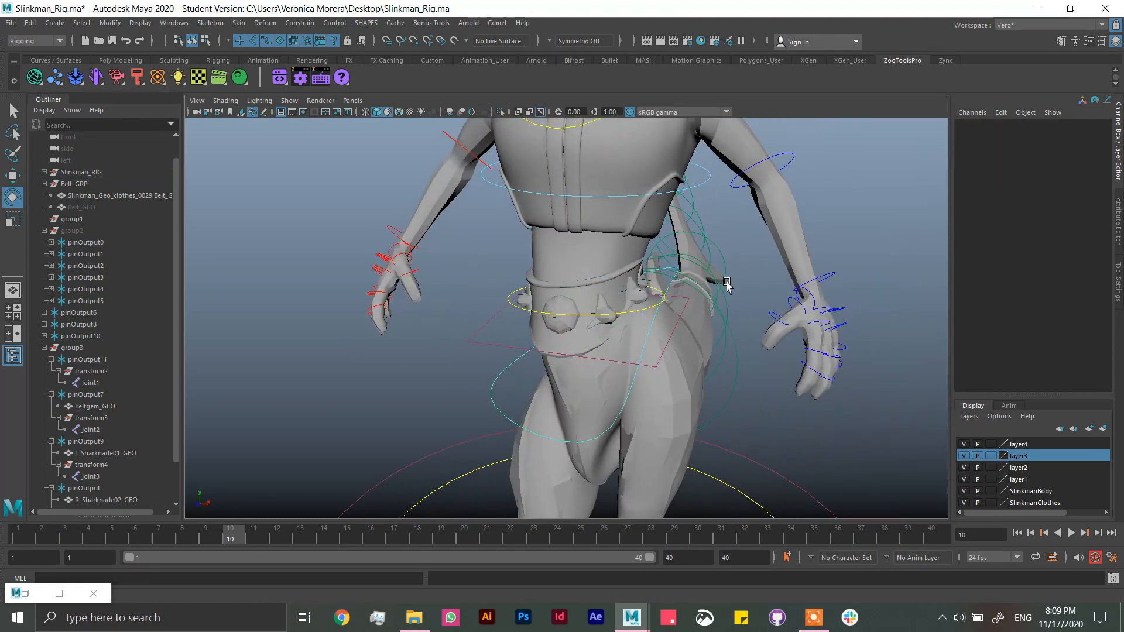
# Step: Try moving joint1 under pinOutput11 to test its influence on the belt, and undo the move
pyautogui.click(91, 384)
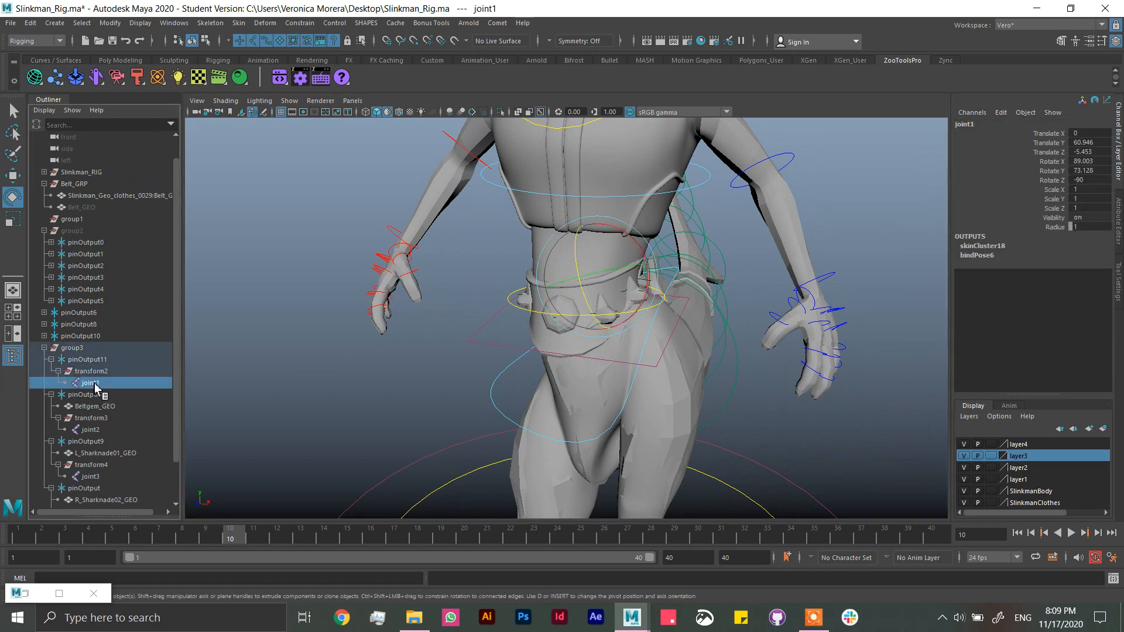
pyautogui.press('w')
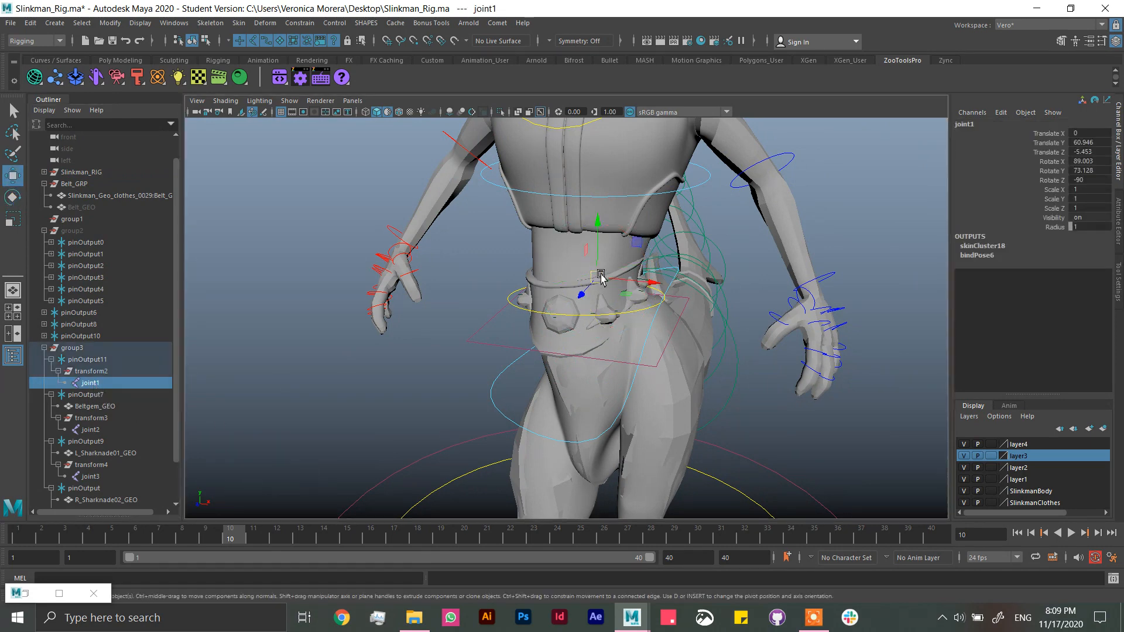
pyautogui.moveTo(602, 277); pyautogui.dragTo(614, 270)
pyautogui.hotkey('ctrl', 'z')
# Step: Try moving joint3 under pinOutput9 to test its influence on the belt, and undo the moves
pyautogui.click(89, 431)
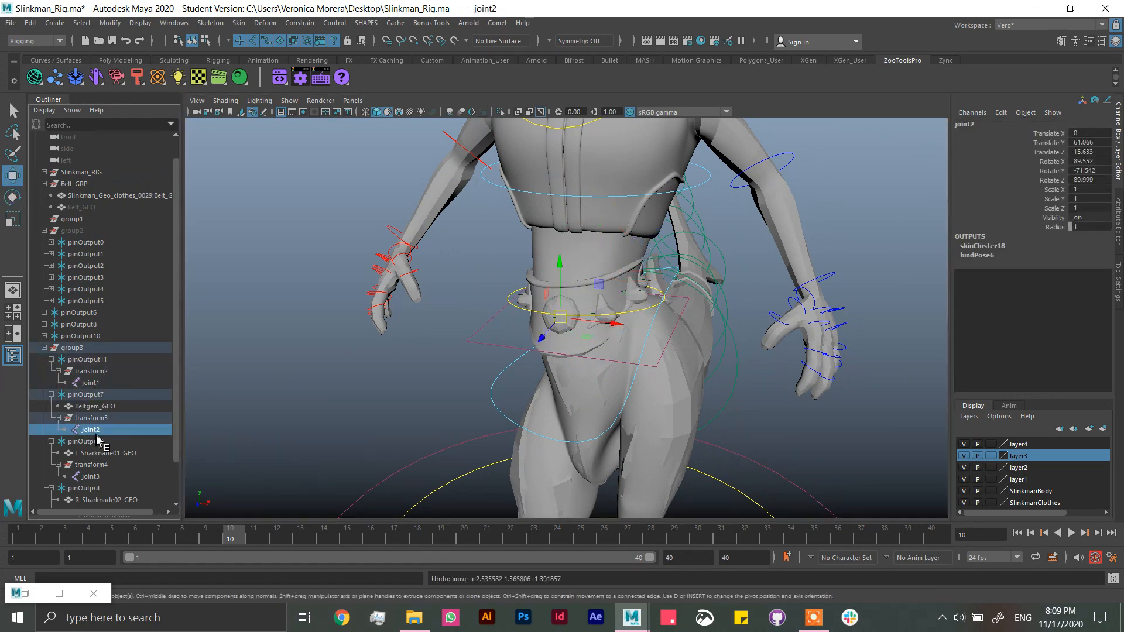
pyautogui.click(94, 477)
pyautogui.moveTo(631, 297); pyautogui.dragTo(647, 319)
pyautogui.hotkey('ctrl', 'z')
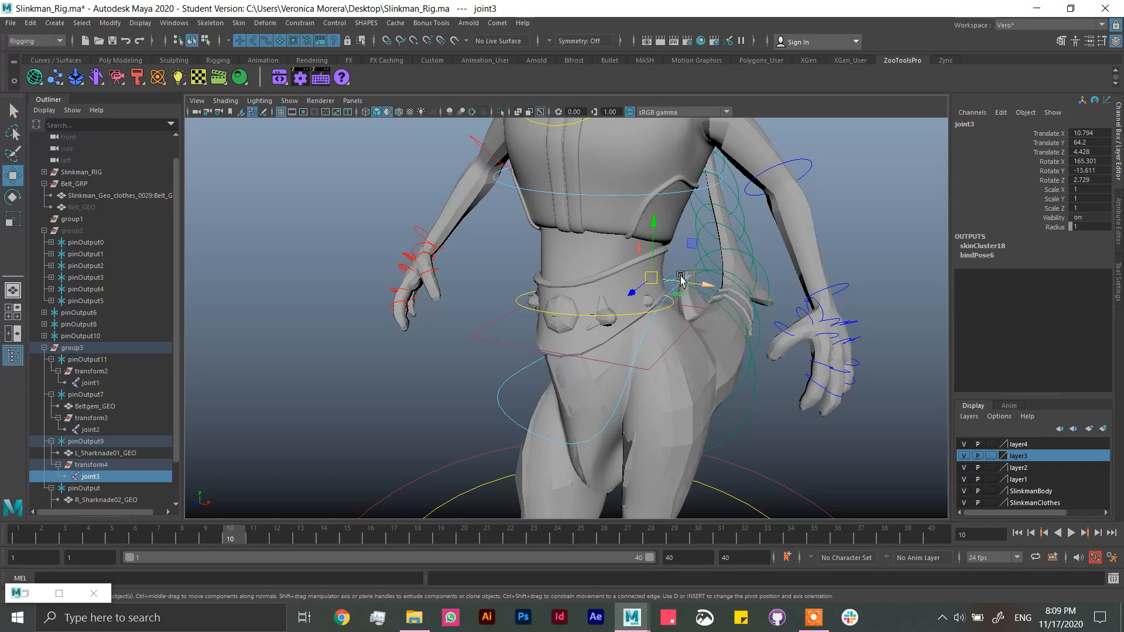
pyautogui.hotkey('ctrl', 'z')
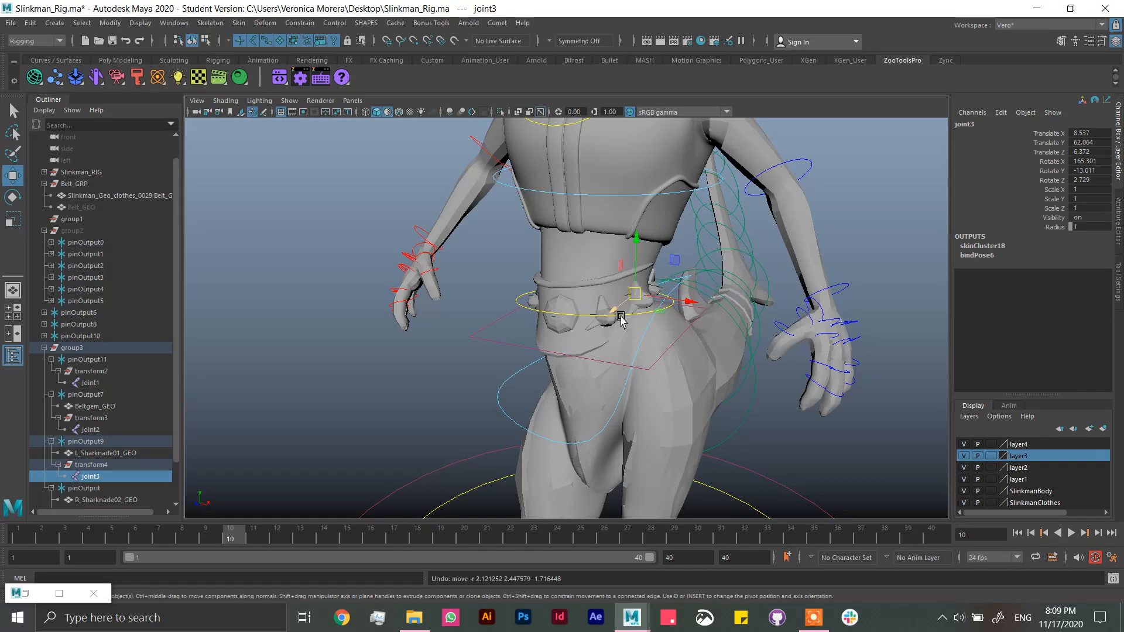
# Step: Parent the L_Sharknade01_GEO belt ornament under joint3
pyautogui.keyDown('alt'); pyautogui.moveTo(621, 317); pyautogui.dragTo(686, 339); pyautogui.keyUp('alt')
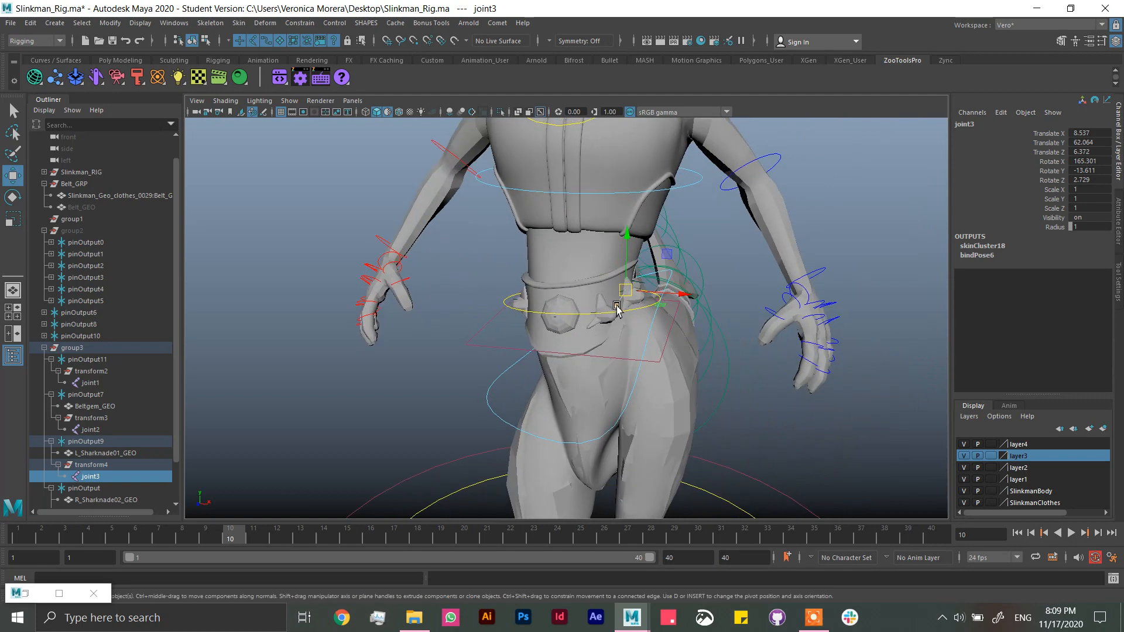
pyautogui.click(102, 453)
pyautogui.keyDown('ctrl'); pyautogui.click(94, 477); pyautogui.keyUp('ctrl')
pyautogui.press('p')
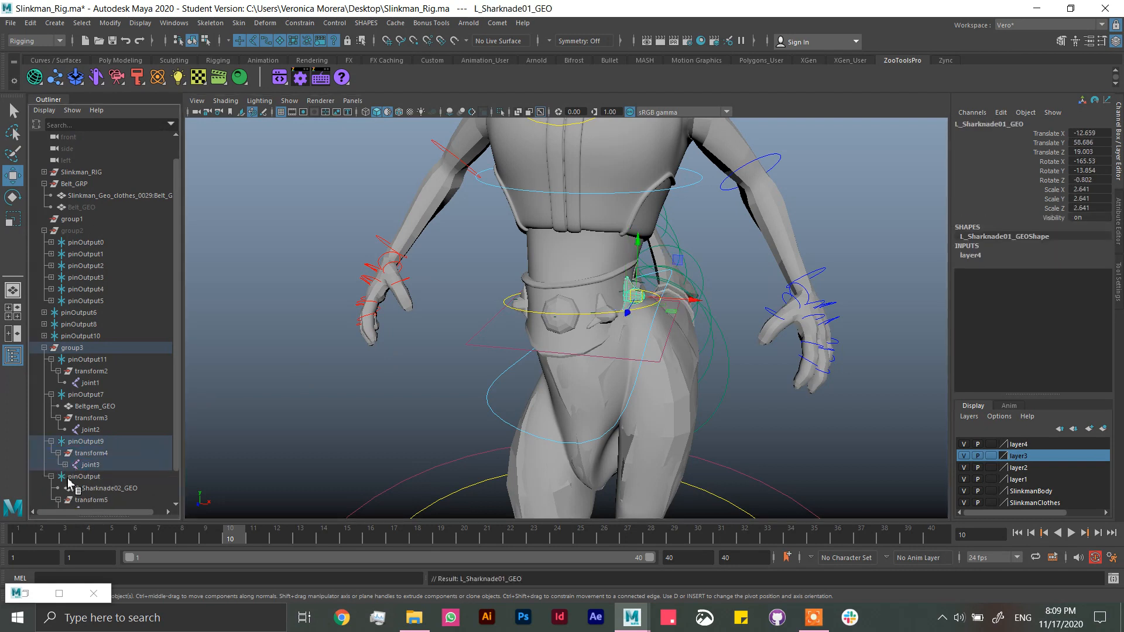
# Step: Move joint3 with its ornament outward from the hip to about X 10.75, Y 63.0, Z 5.37
pyautogui.click(95, 467)
pyautogui.moveTo(626, 291)
pyautogui.mouseDown()
pyautogui.moveTo(634, 298)
pyautogui.moveTo(655, 272)
pyautogui.moveTo(638, 283)
pyautogui.mouseUp()
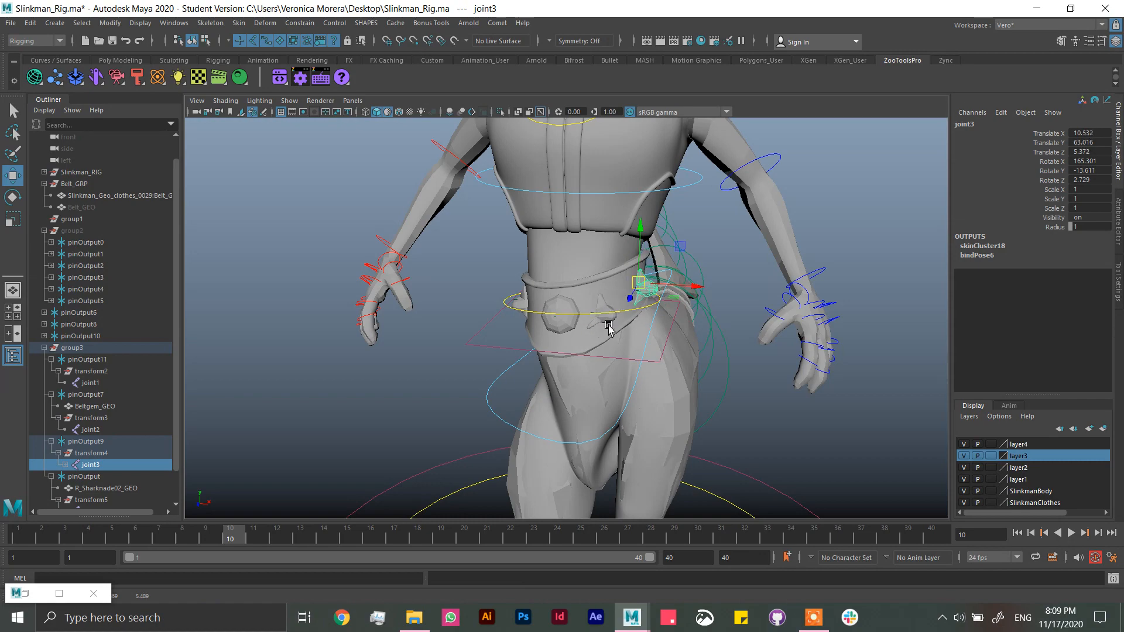
pyautogui.keyDown('alt'); pyautogui.moveTo(599, 315); pyautogui.dragTo(660, 314); pyautogui.keyUp('alt')
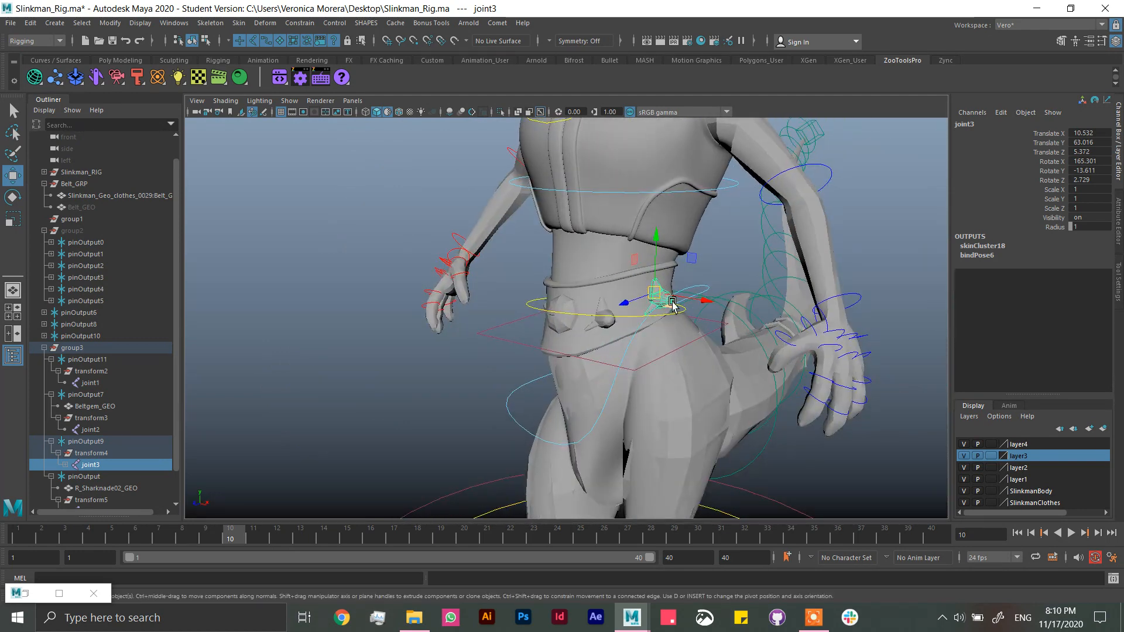
pyautogui.keyDown('alt'); pyautogui.moveTo(678, 311); pyautogui.dragTo(634, 311); pyautogui.keyUp('alt')
pyautogui.keyDown('alt'); pyautogui.moveTo(635, 311); pyautogui.dragTo(695, 327, button='right'); pyautogui.keyUp('alt')
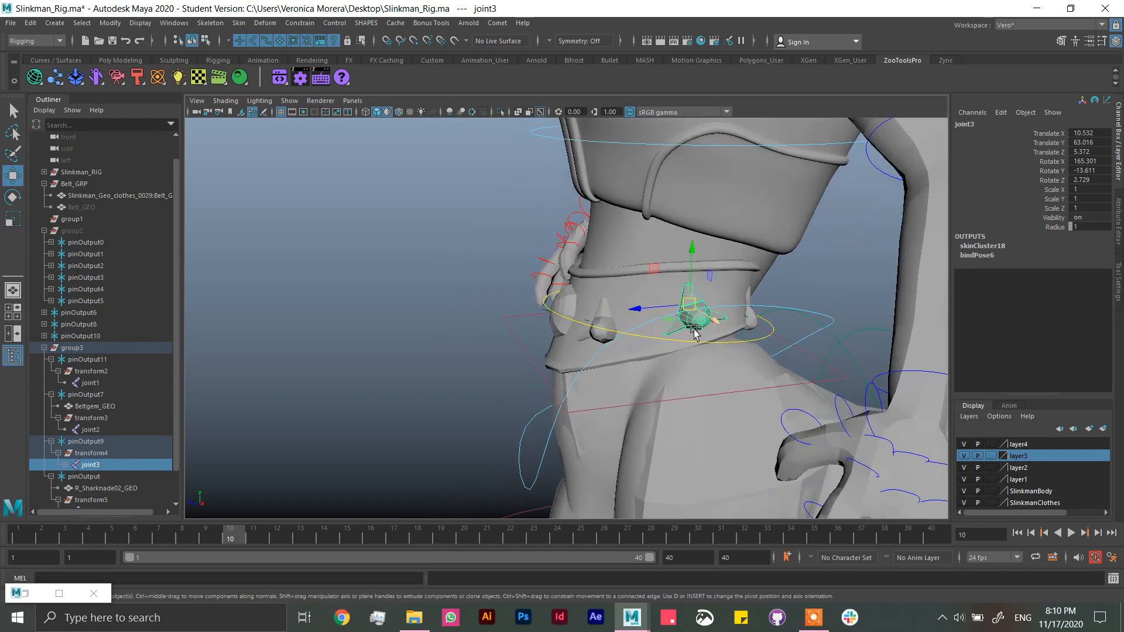
pyautogui.keyDown('alt'); pyautogui.moveTo(730, 324); pyautogui.dragTo(732, 275); pyautogui.keyUp('alt')
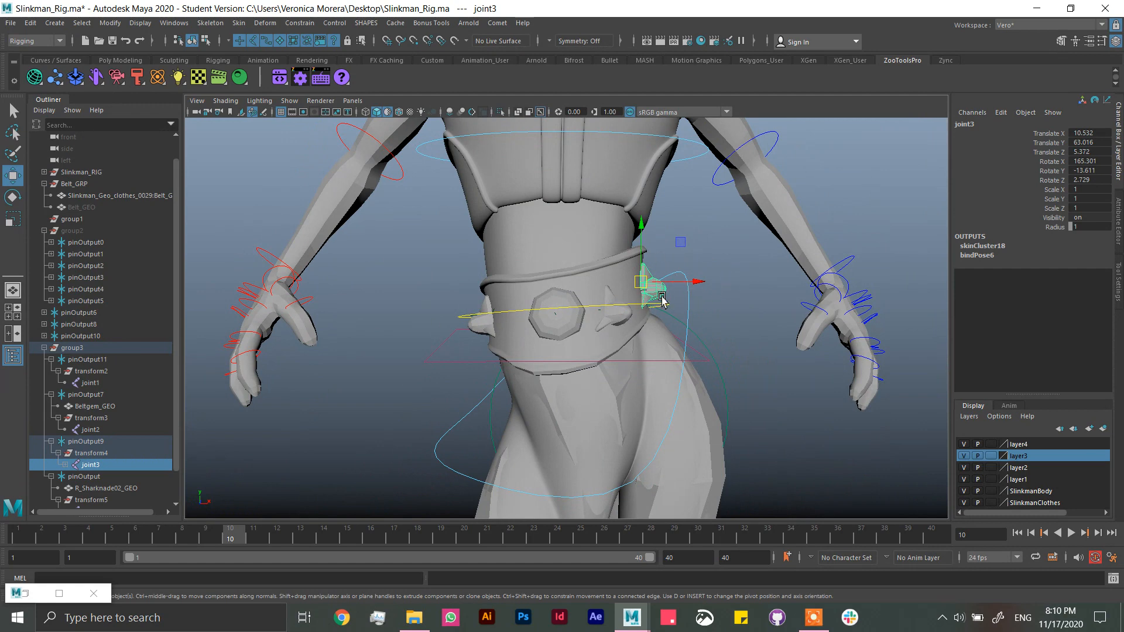
pyautogui.moveTo(661, 297); pyautogui.dragTo(693, 285)
pyautogui.scroll(-3, 659, 328)
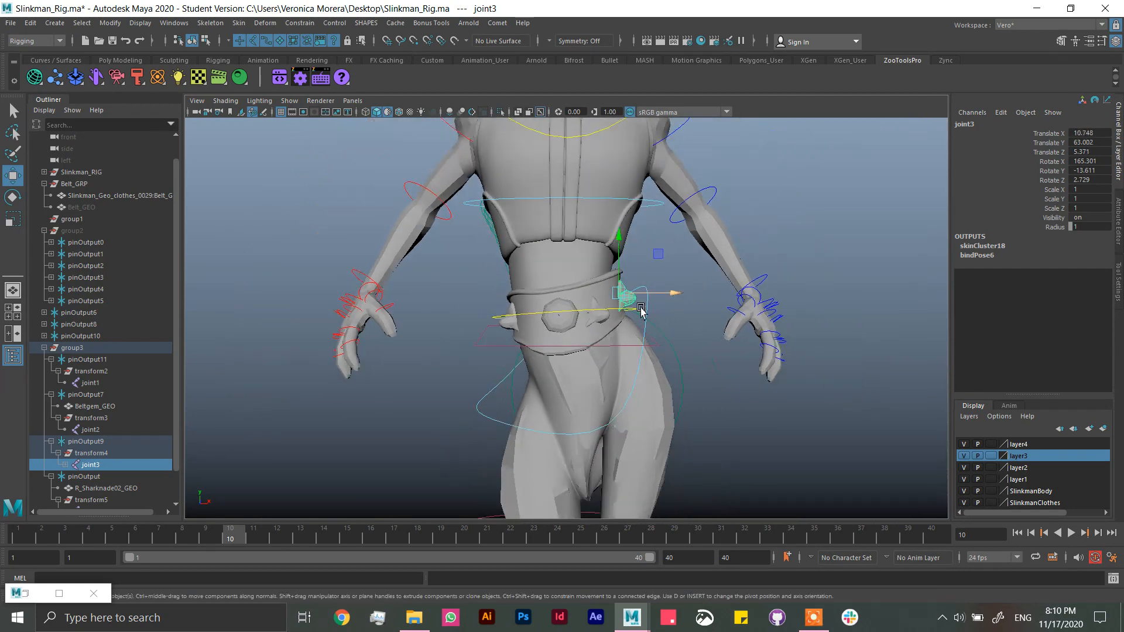
# Step: Reset the pelvis_CC control's Rotate Z to 0
pyautogui.click(646, 318)
pyautogui.click(1089, 152)
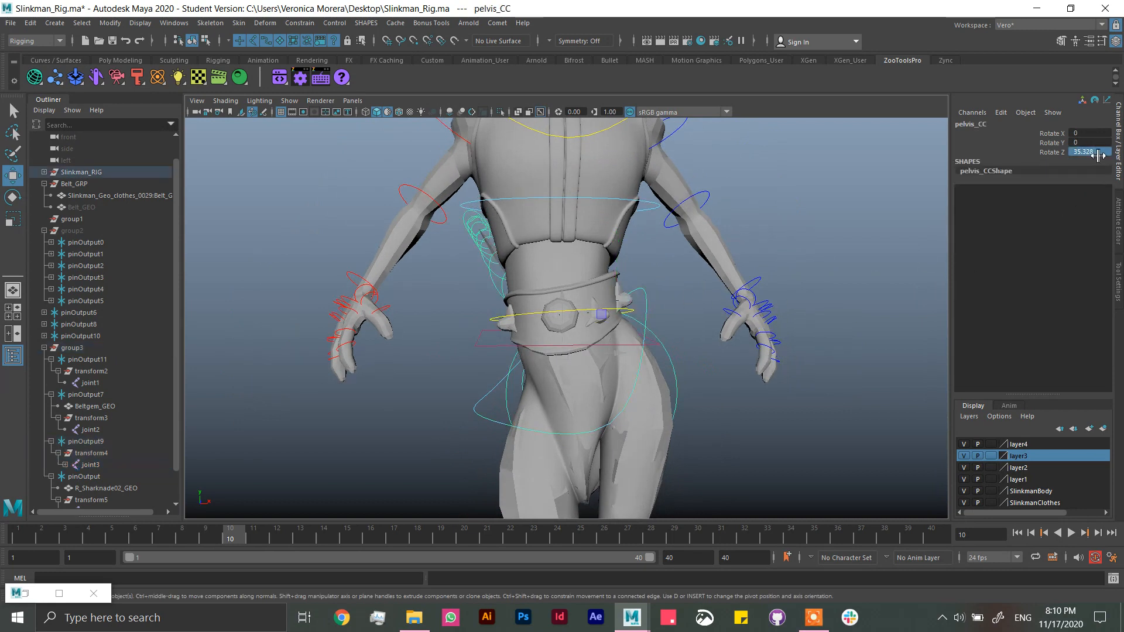
pyautogui.write('0')
pyautogui.press('Return')
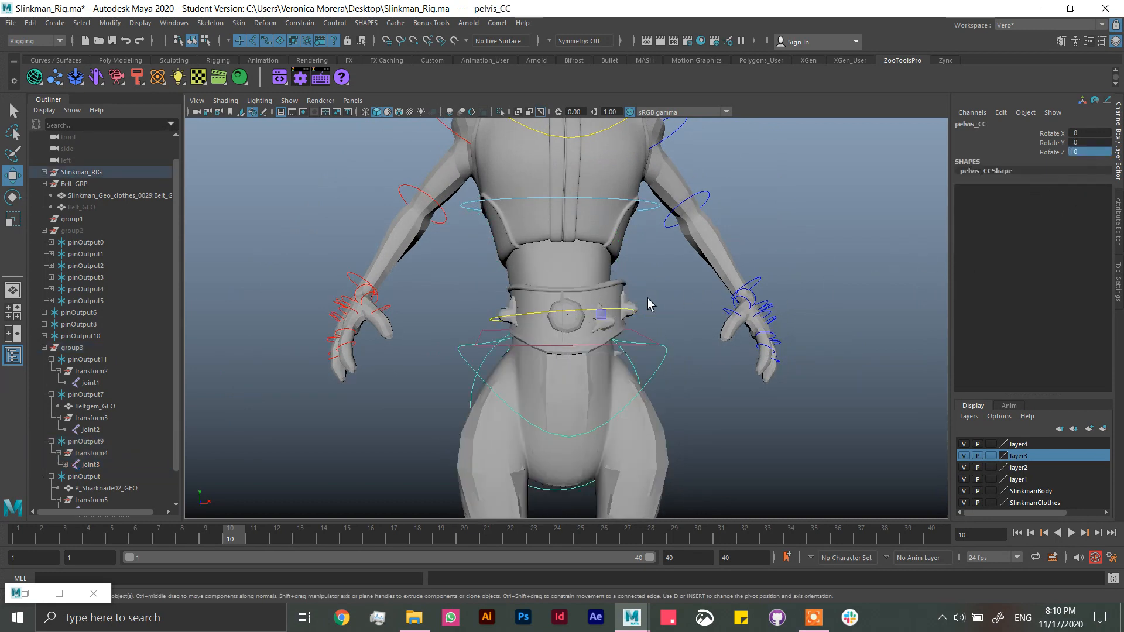
# Step: Unhide group2, which holds the vest button pins
pyautogui.click(82, 207)
pyautogui.click(80, 231)
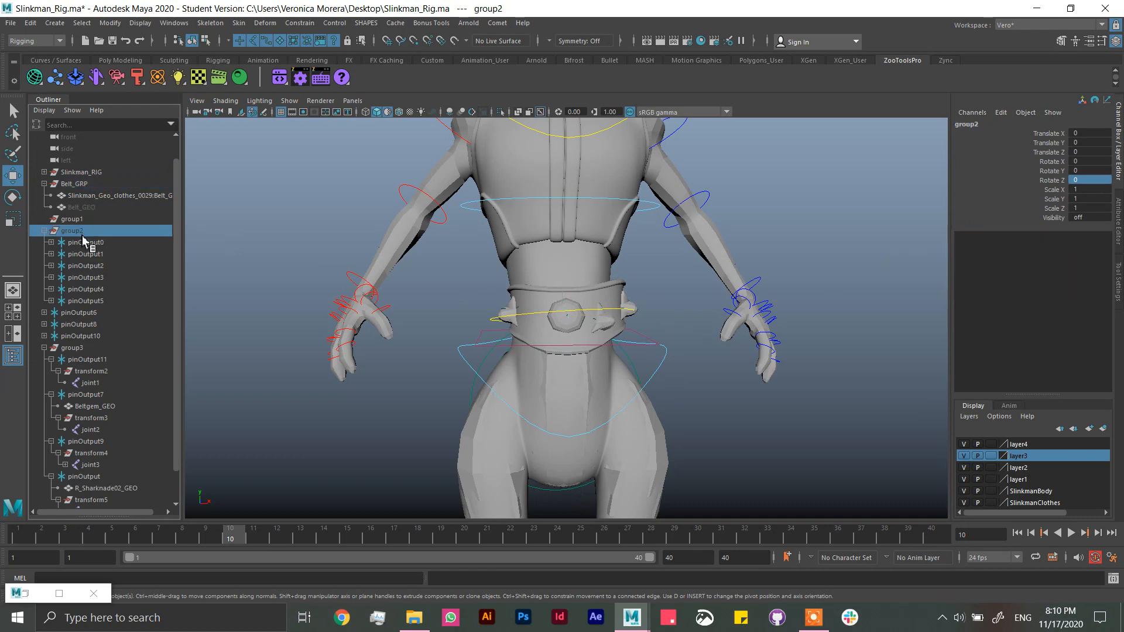
pyautogui.press('h')
pyautogui.scroll(-6, 713, 350)
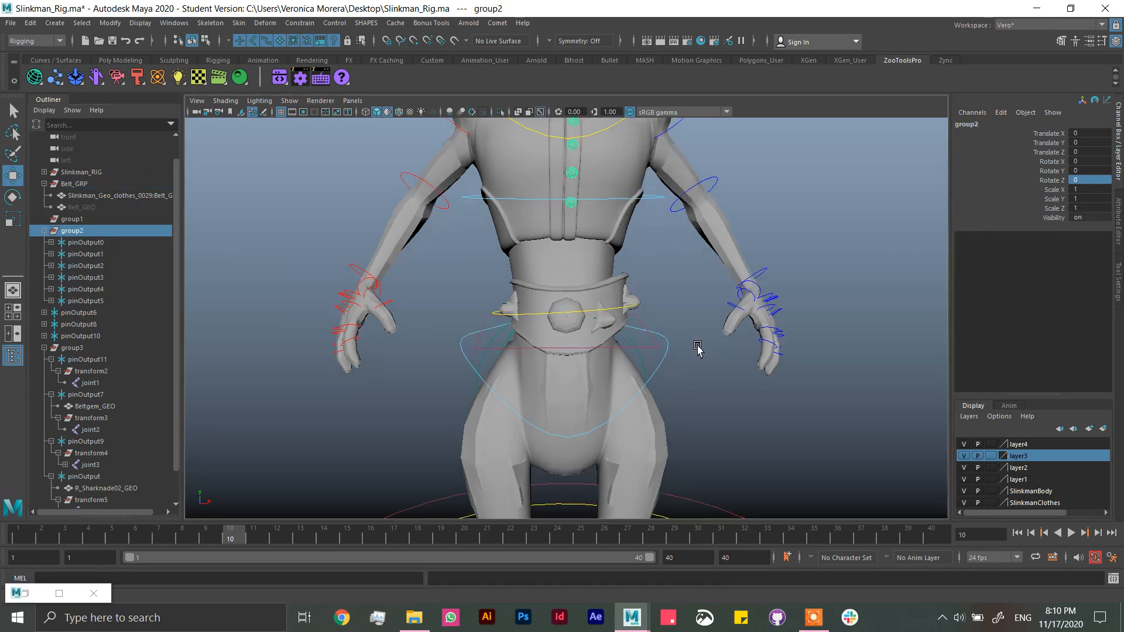